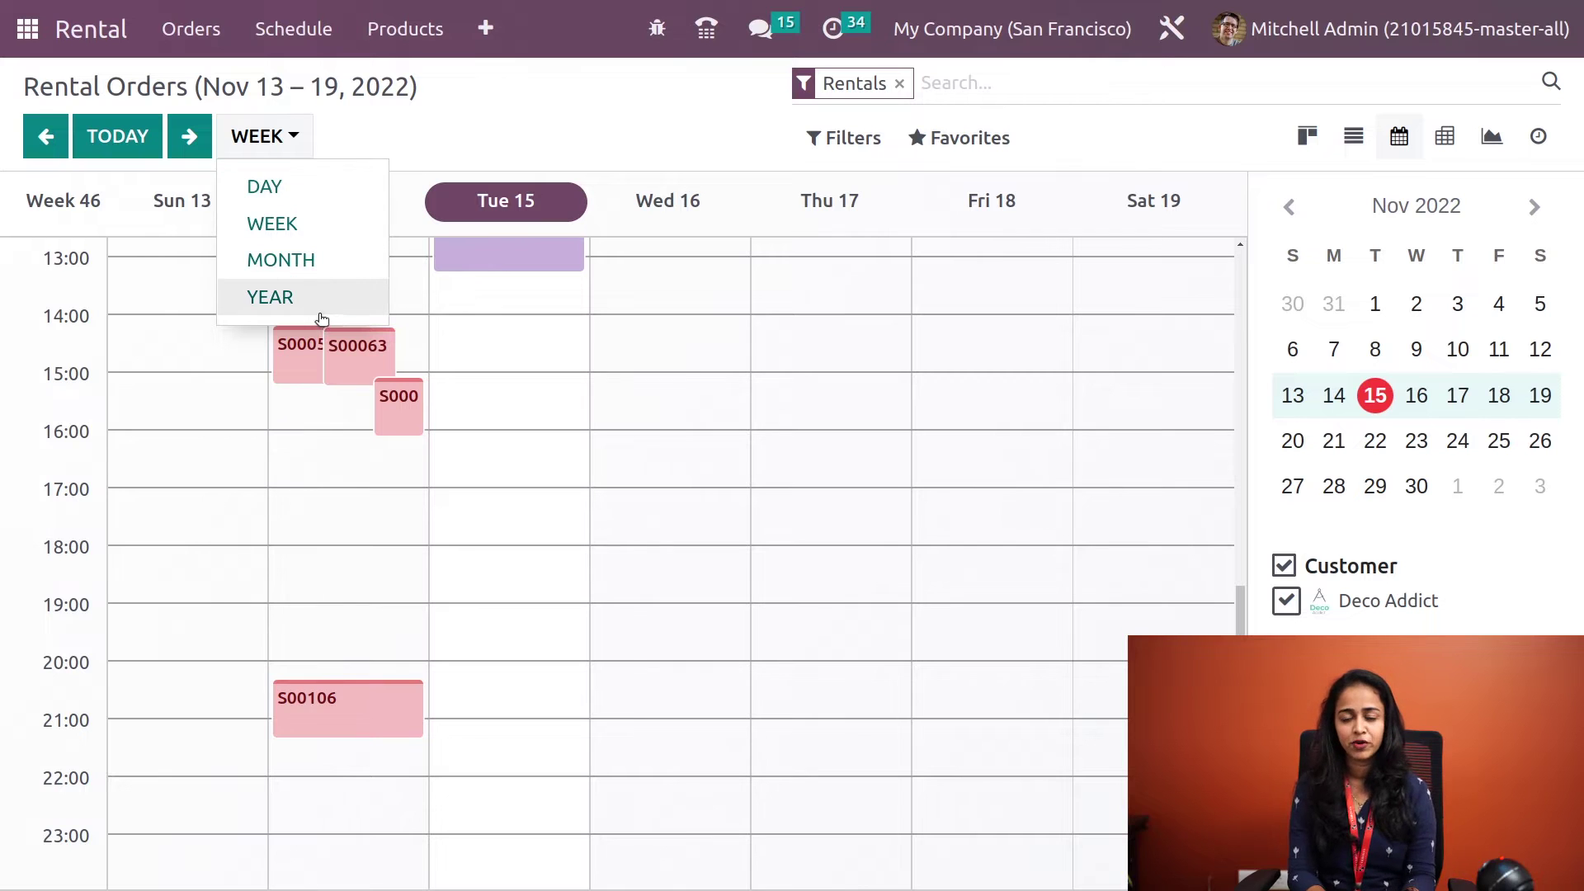
View the rental orders as a pivot table with flipped axes, and as bar, line and pie charts
{"action": "left_click", "coordinate": [1445, 136]}
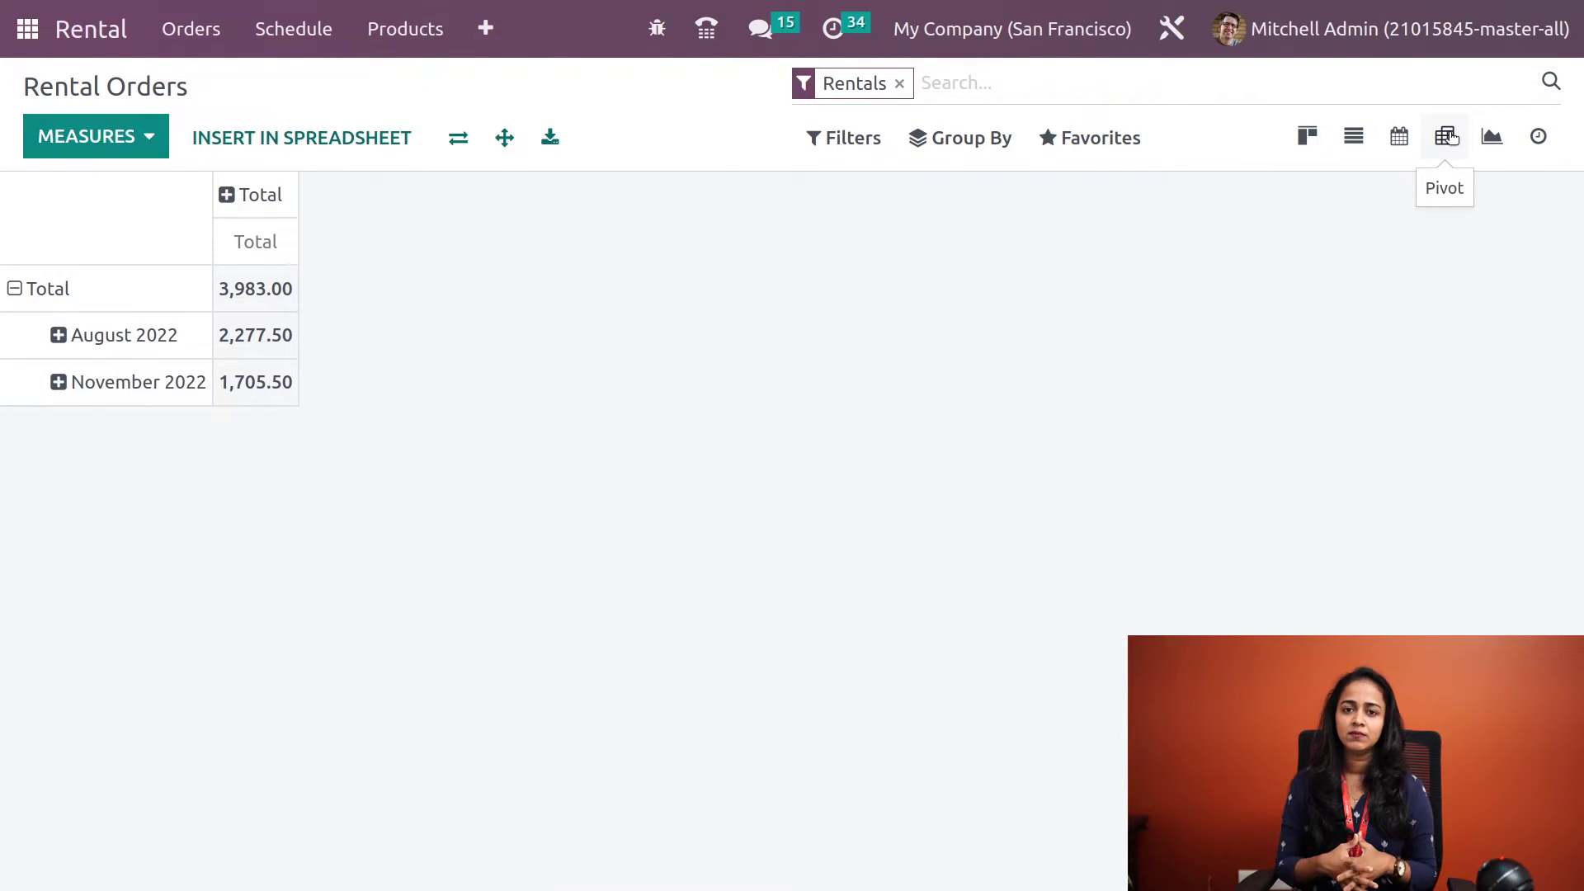
{"action": "left_click", "coordinate": [457, 142]}
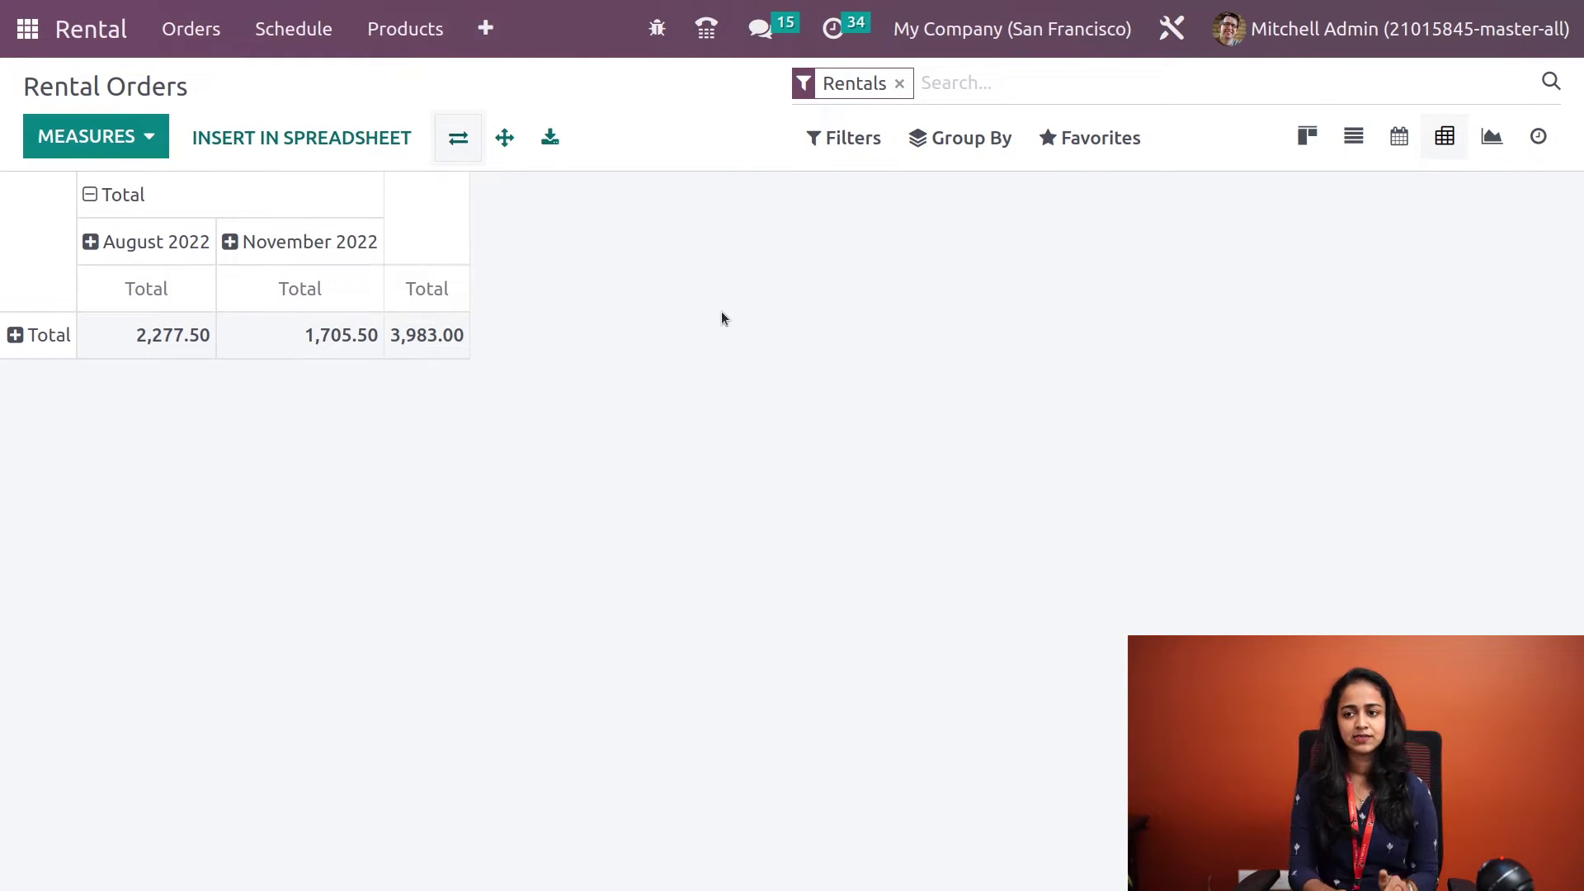
{"action": "left_click", "coordinate": [1491, 137]}
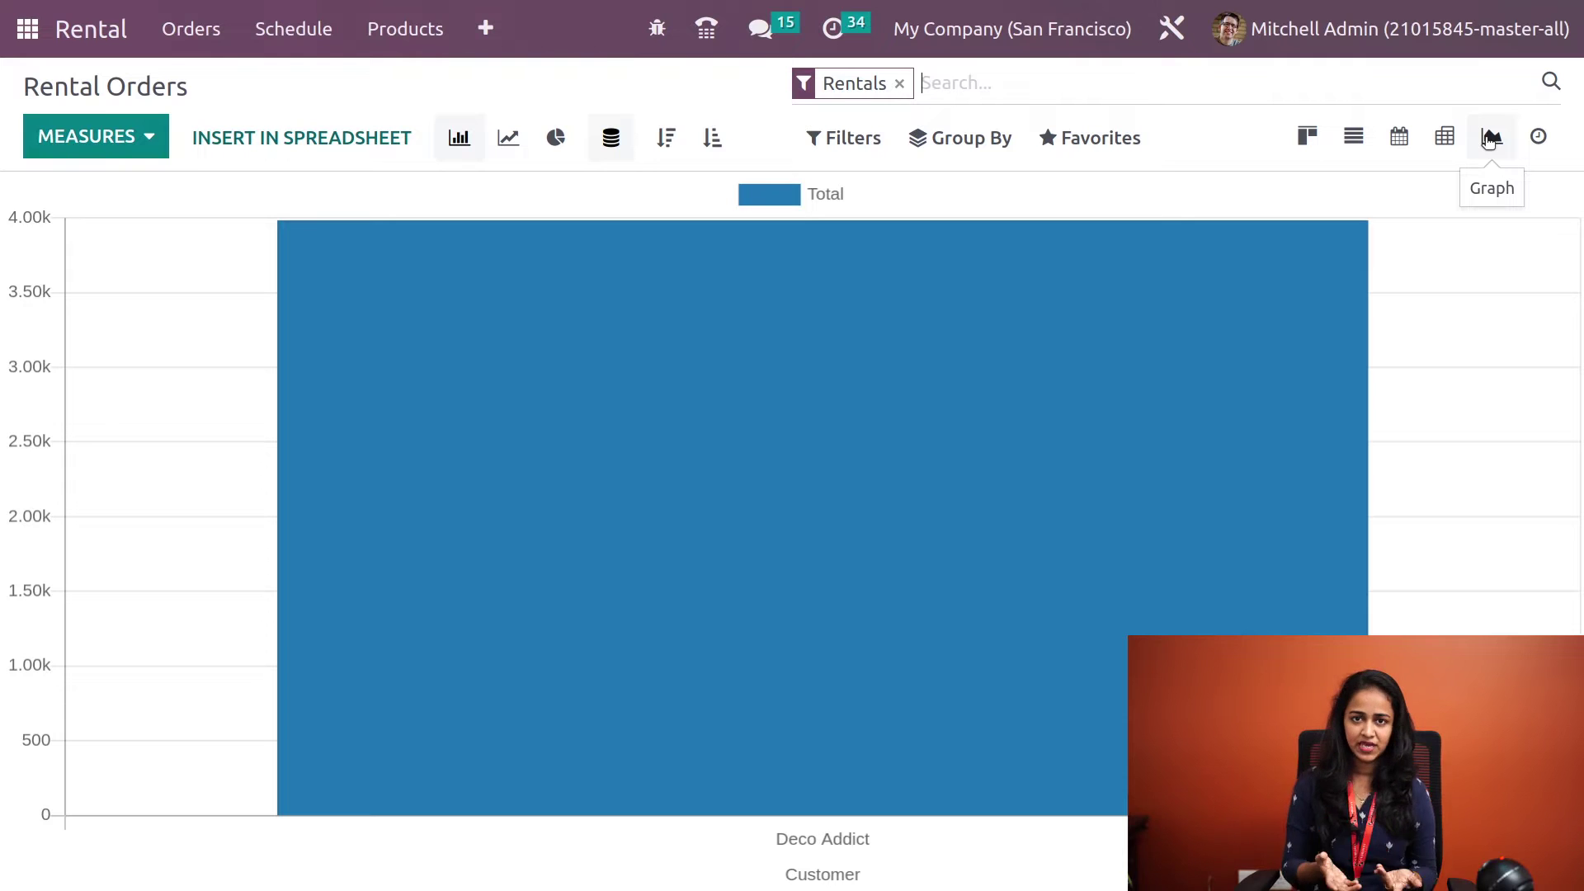
{"action": "left_click", "coordinate": [508, 137]}
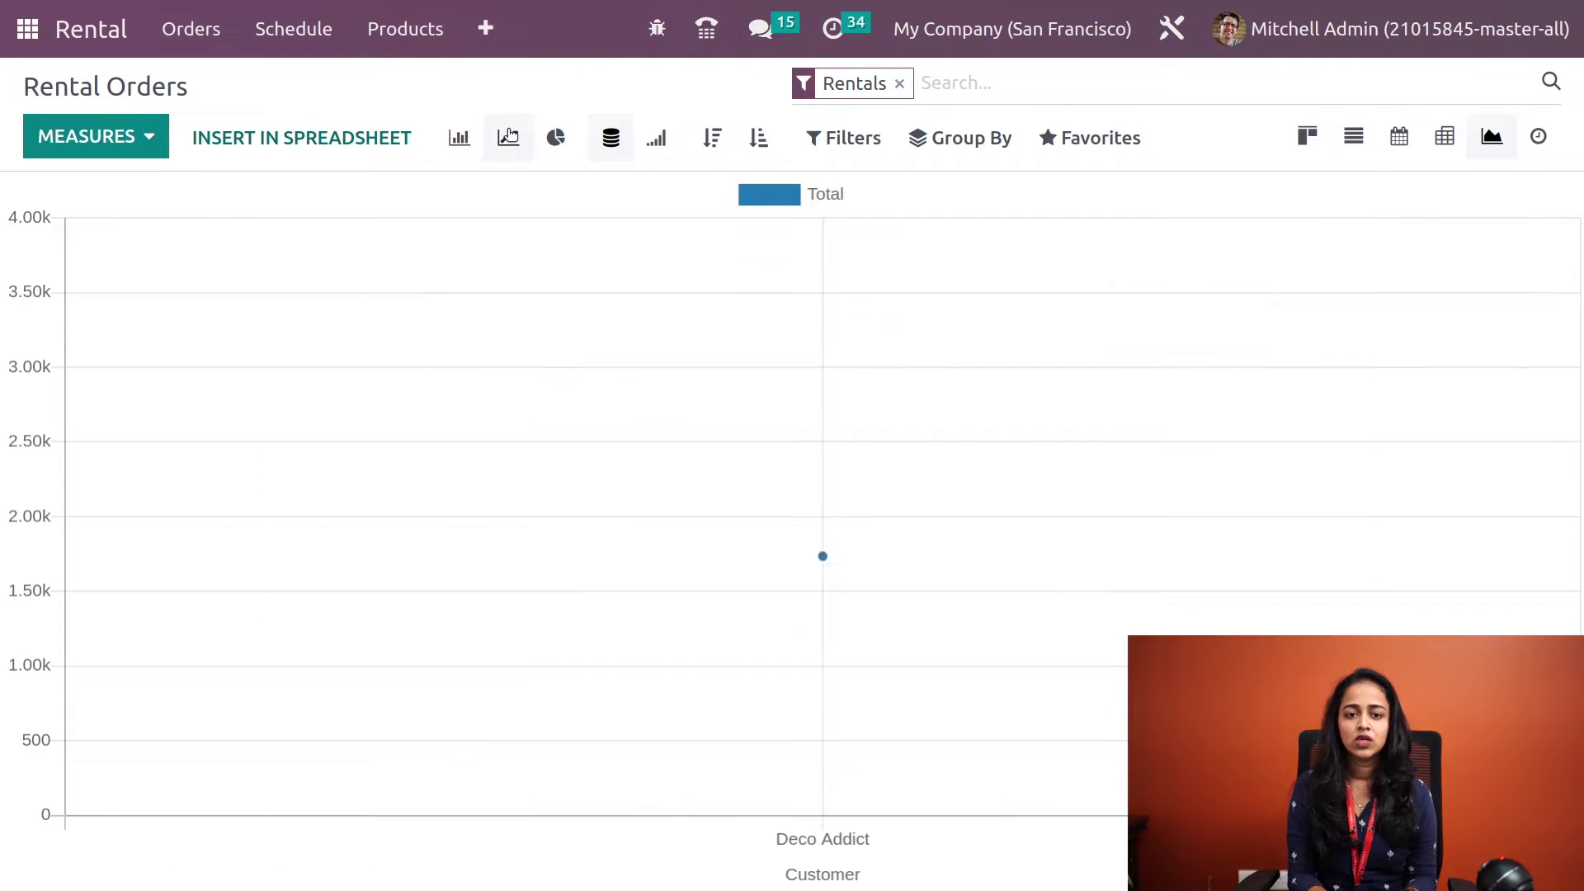
{"action": "left_click", "coordinate": [459, 139]}
{"action": "left_click", "coordinate": [557, 137]}
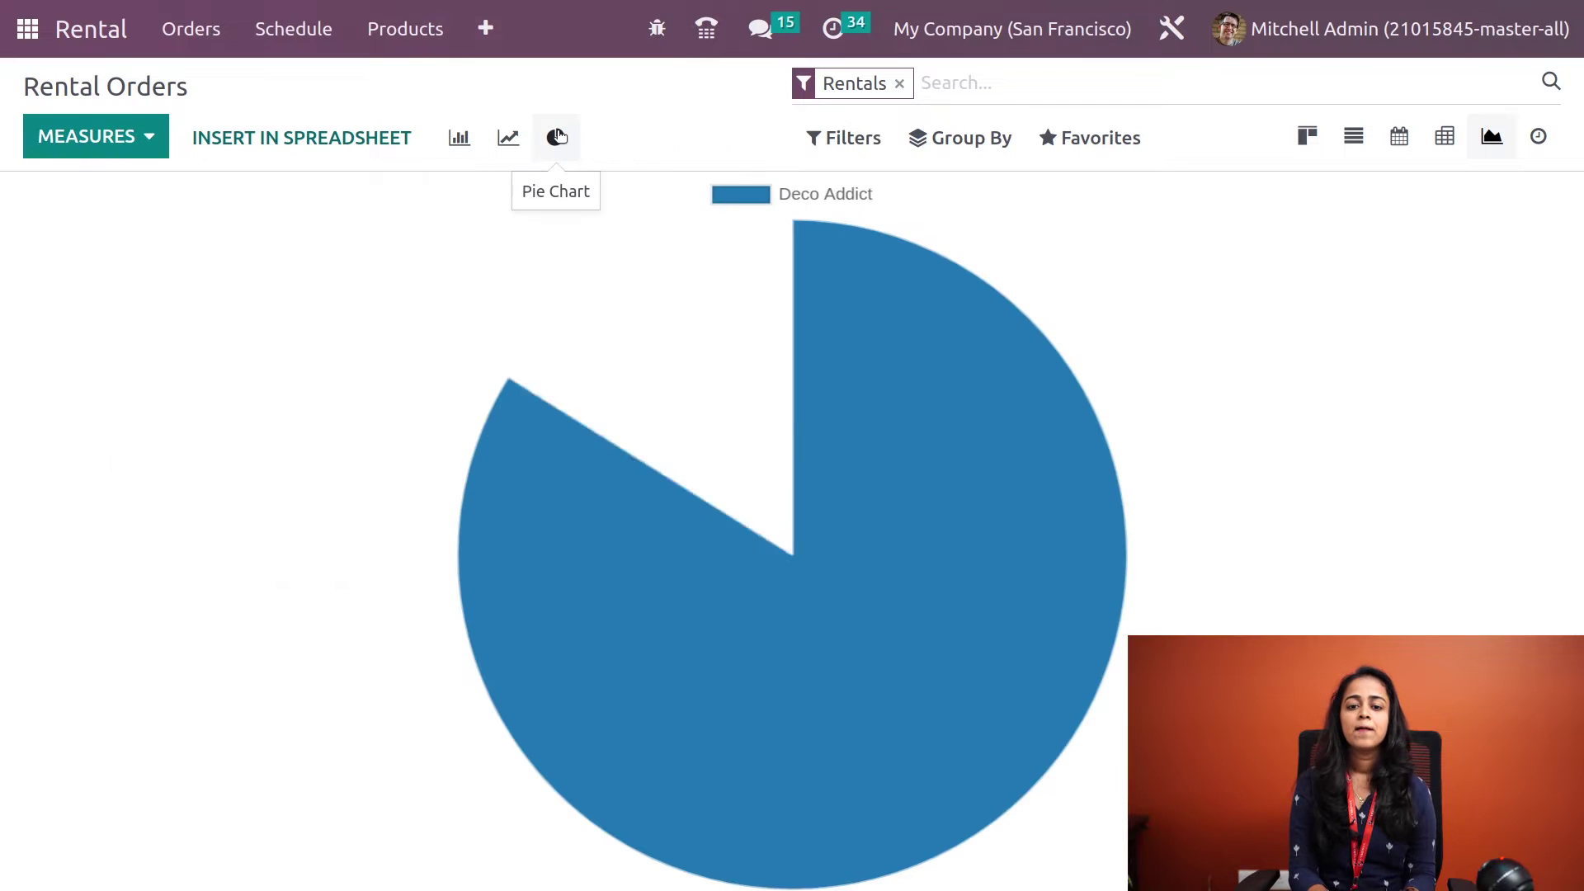
{"action": "left_click", "coordinate": [507, 141]}
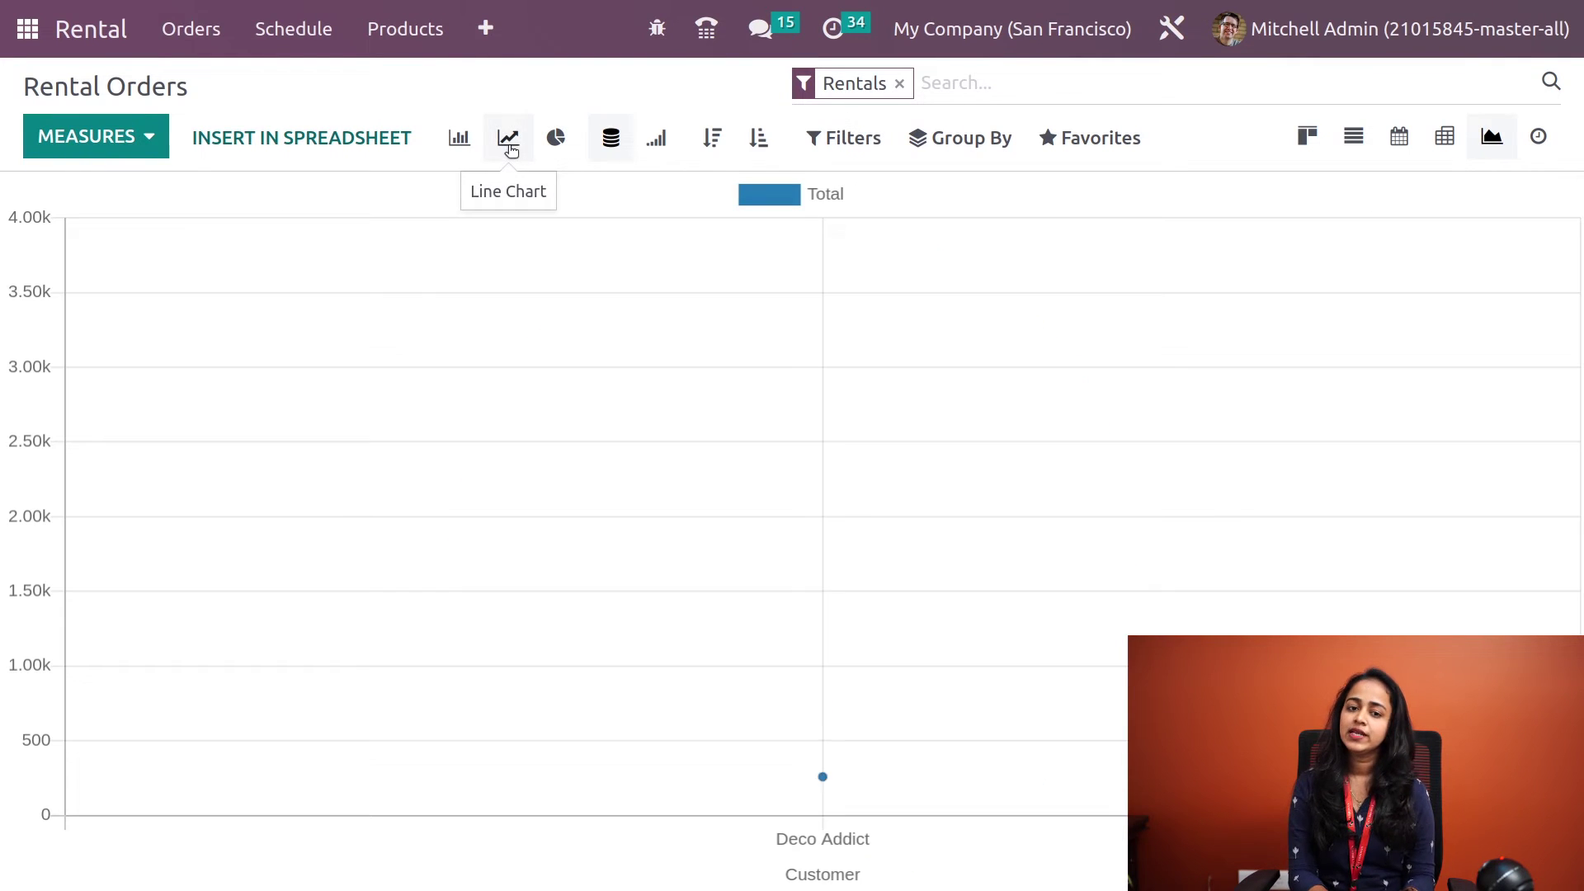
{"action": "left_click", "coordinate": [450, 142]}
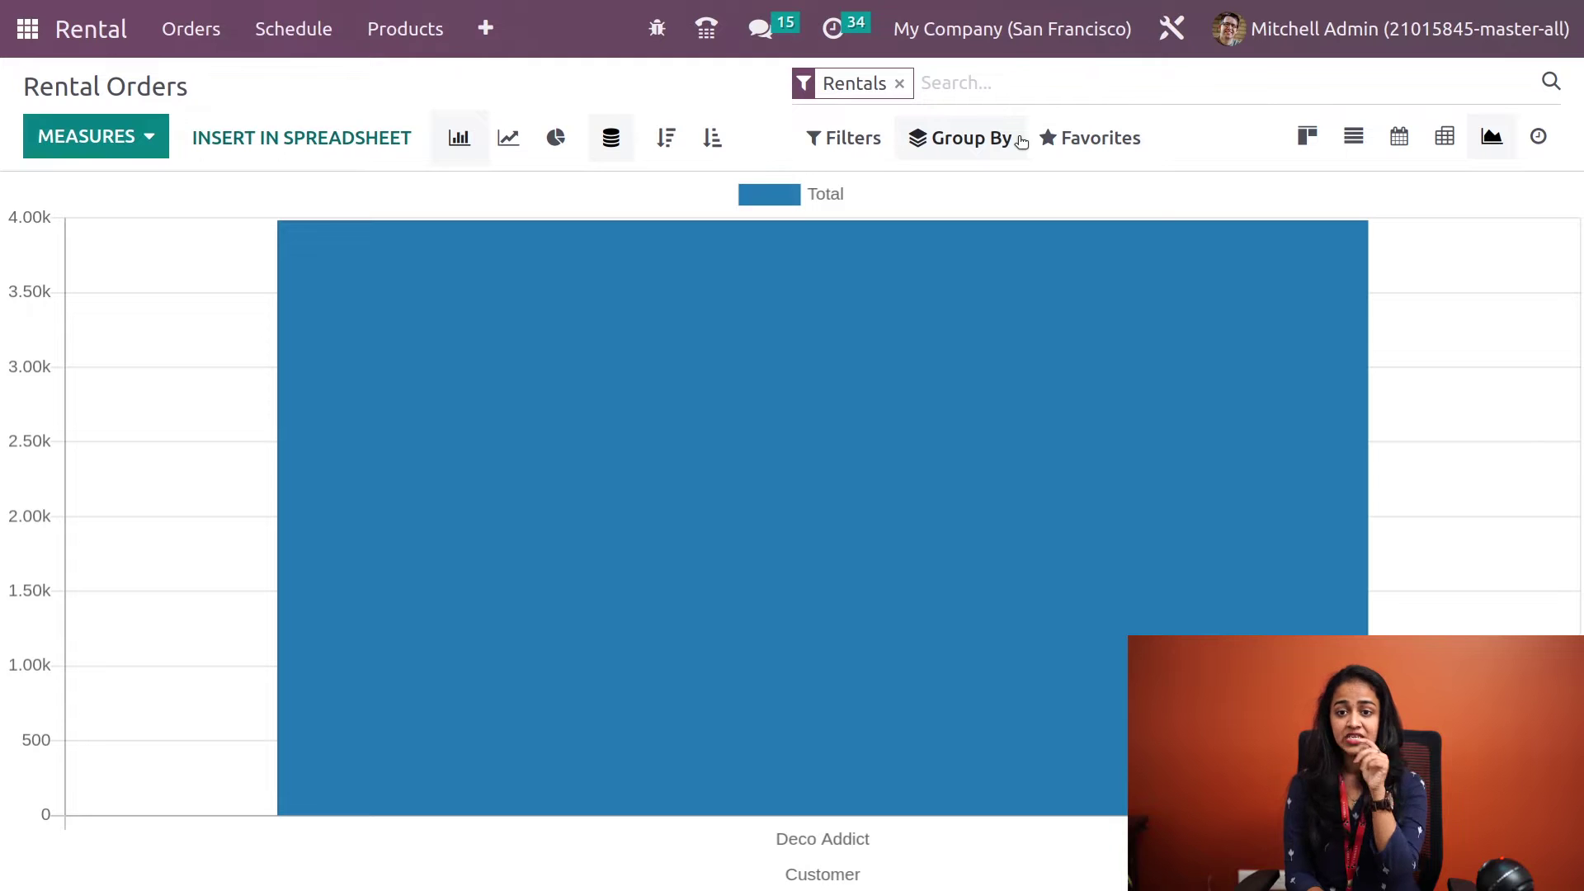
Show the rental orders as kanban cards and browse them by rental status: Quotation, Confirmed, Returned and All
{"action": "left_click", "coordinate": [1312, 144]}
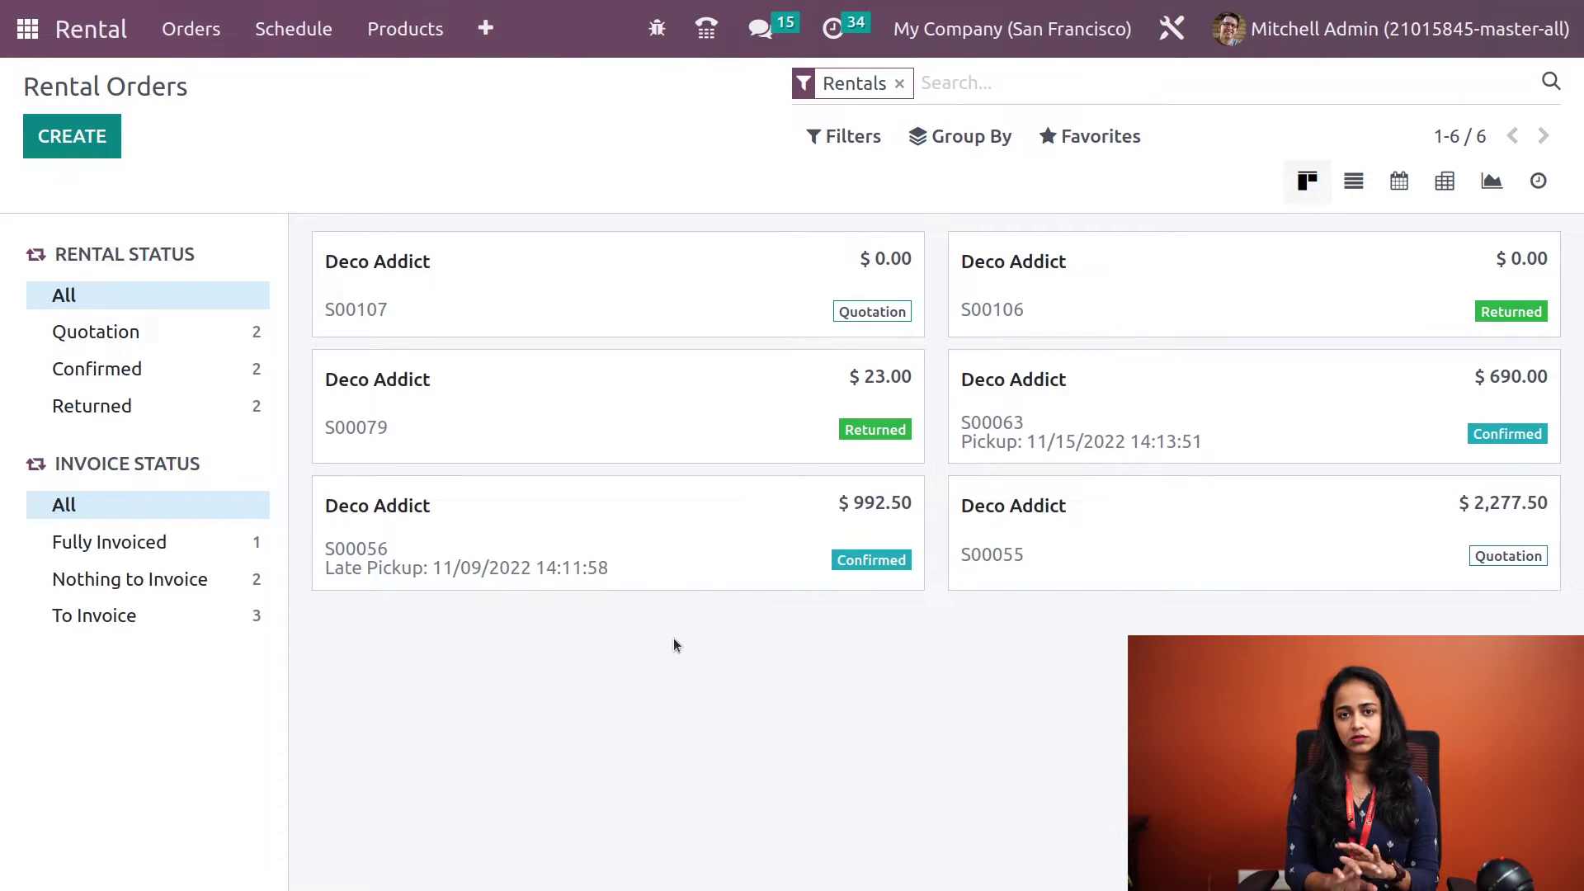
{"action": "left_click", "coordinate": [210, 334]}
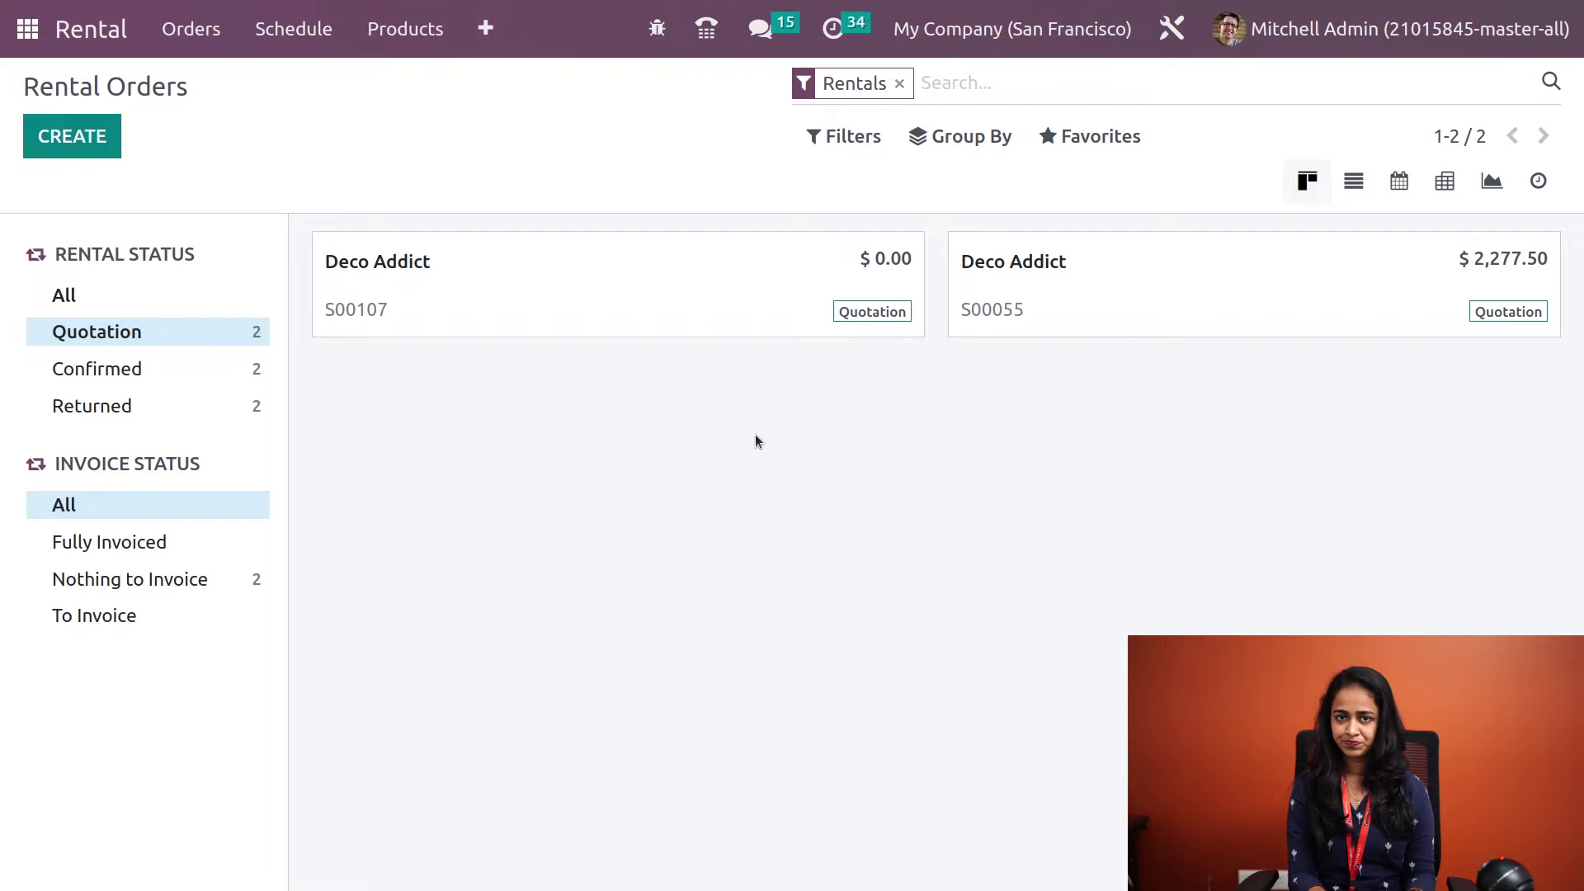
{"action": "left_click", "coordinate": [162, 378]}
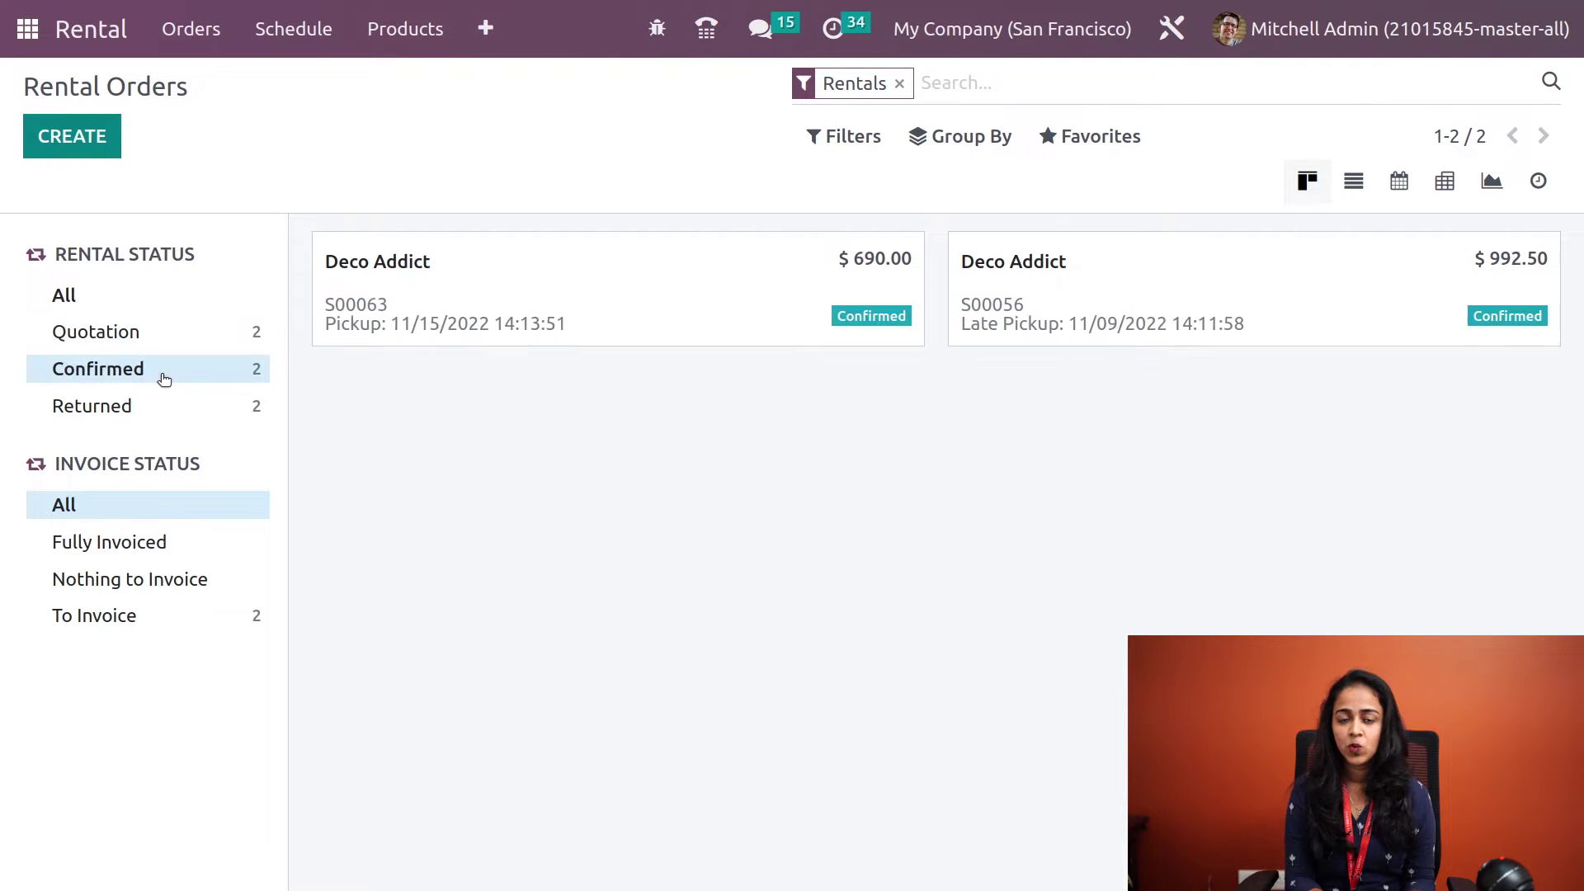
{"action": "left_click", "coordinate": [123, 408]}
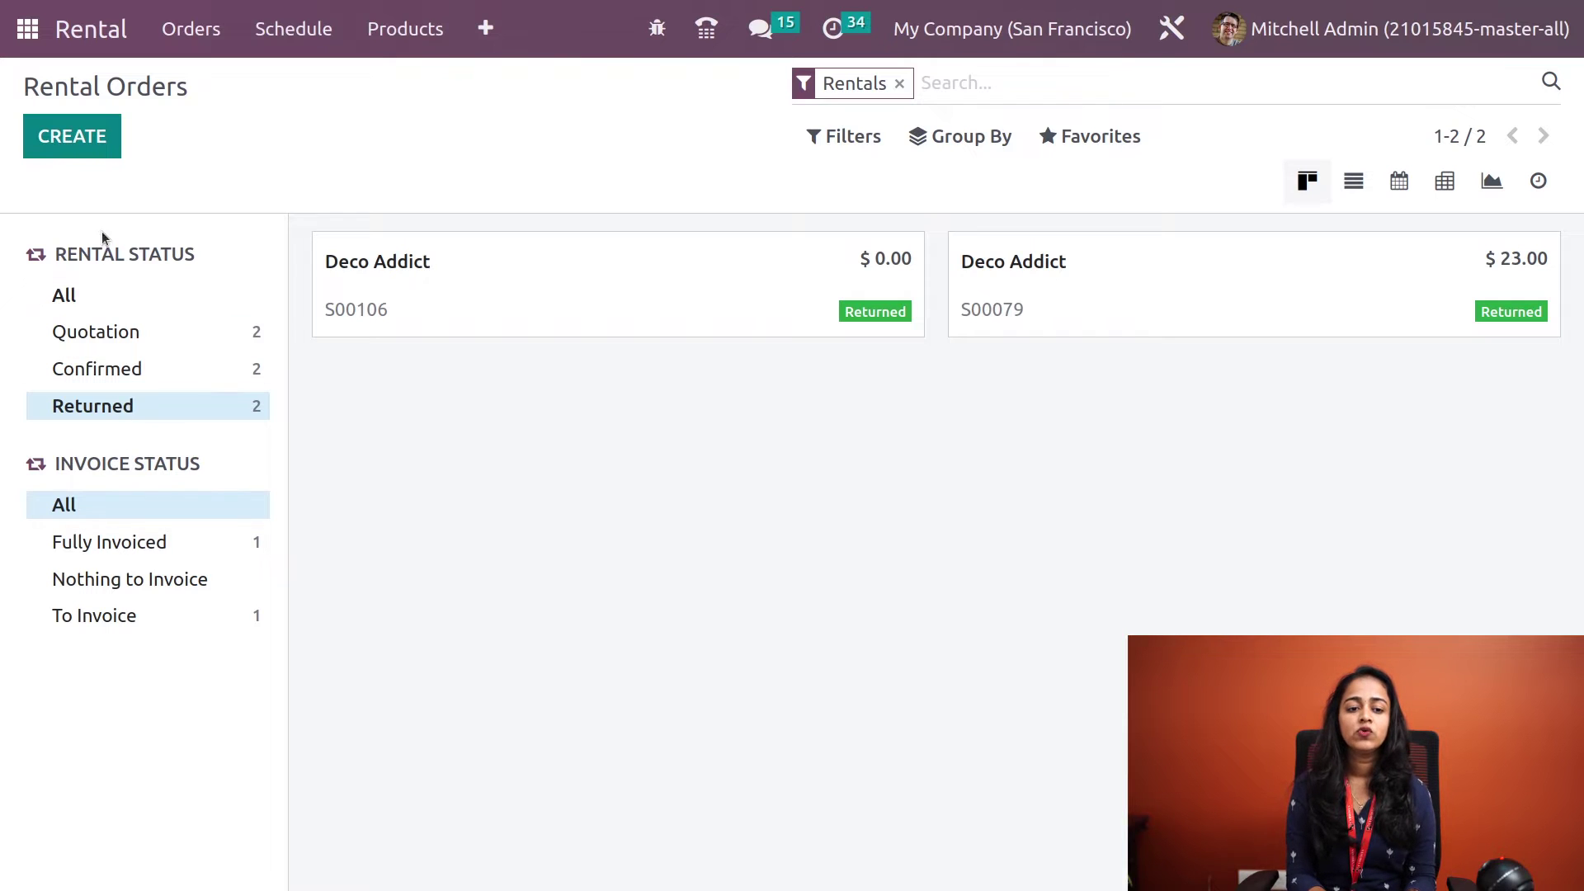
{"action": "left_click", "coordinate": [100, 297]}
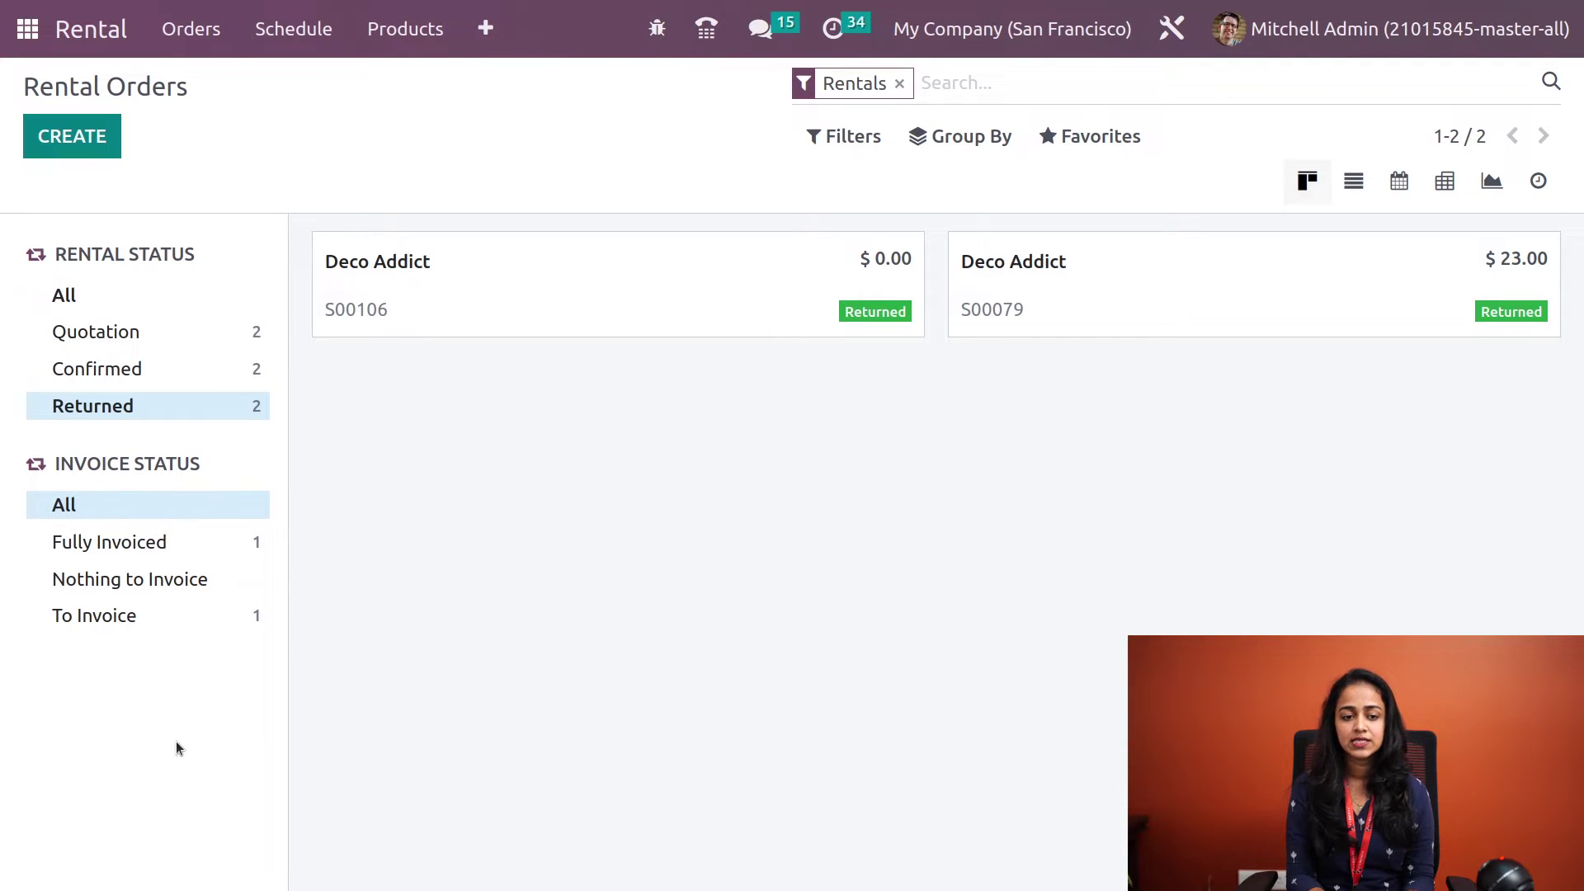
Browse the rental orders by invoice status: Fully Invoiced, Nothing to Invoice and To Invoice
{"action": "left_click", "coordinate": [149, 544]}
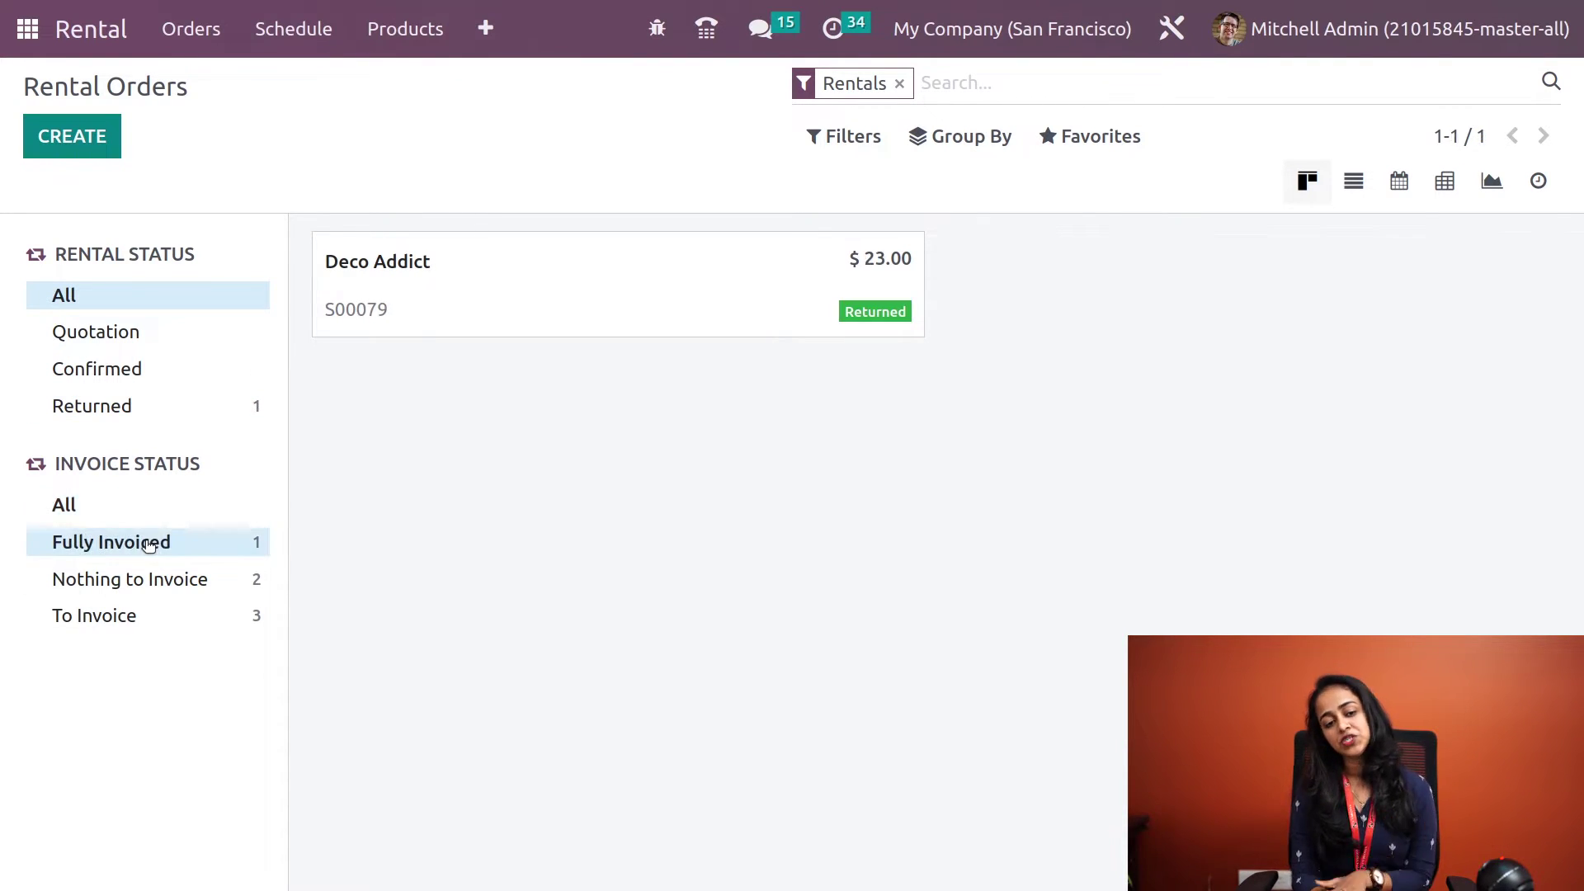
{"action": "left_click", "coordinate": [145, 583]}
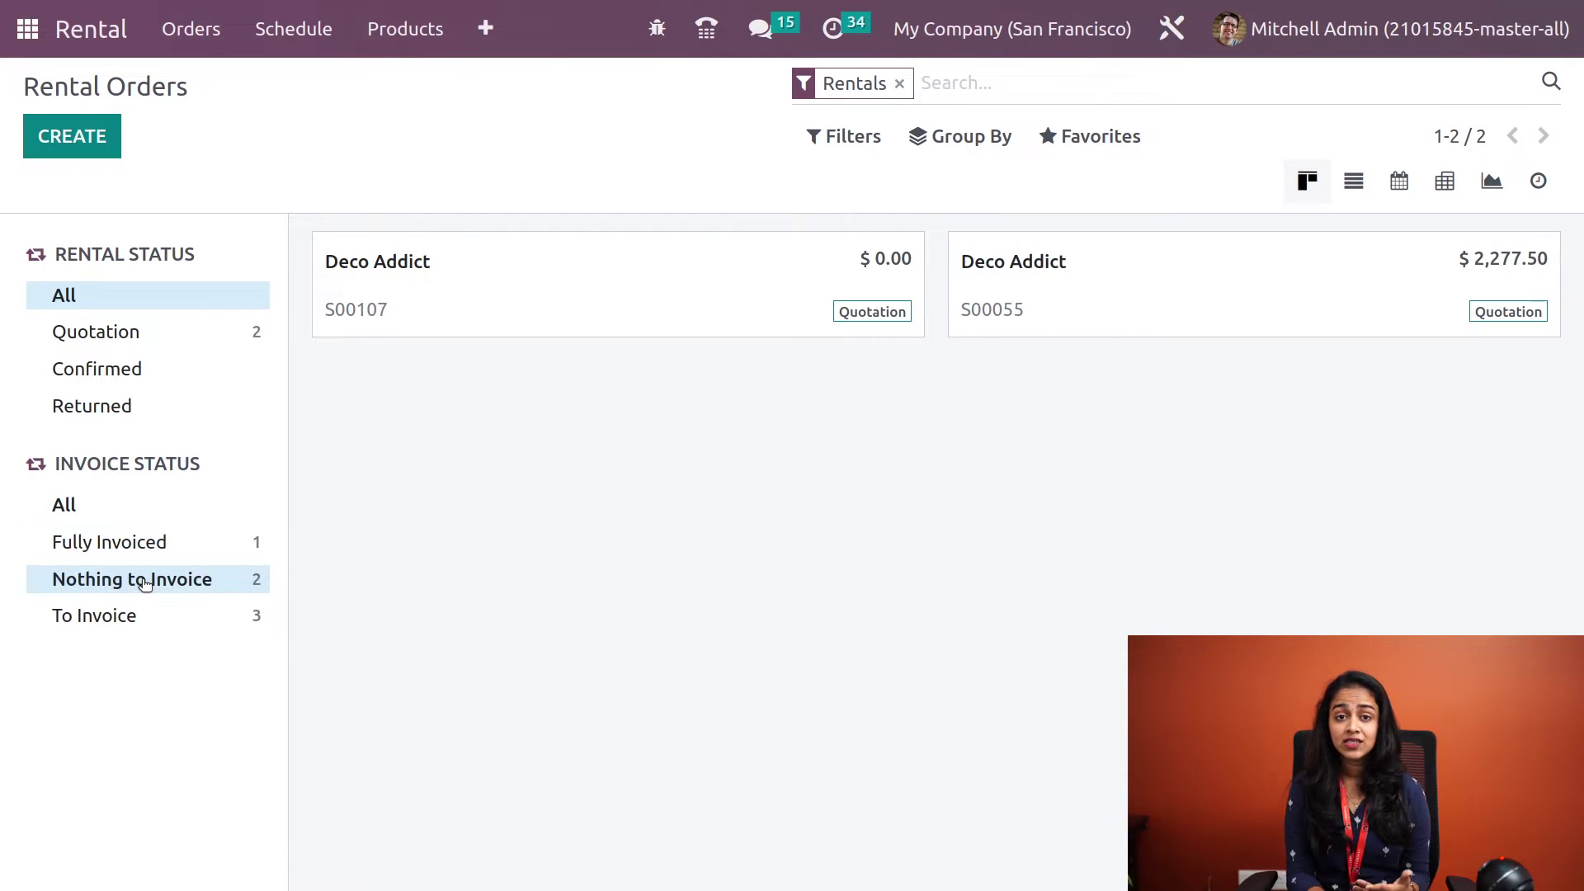
{"action": "left_click", "coordinate": [164, 621]}
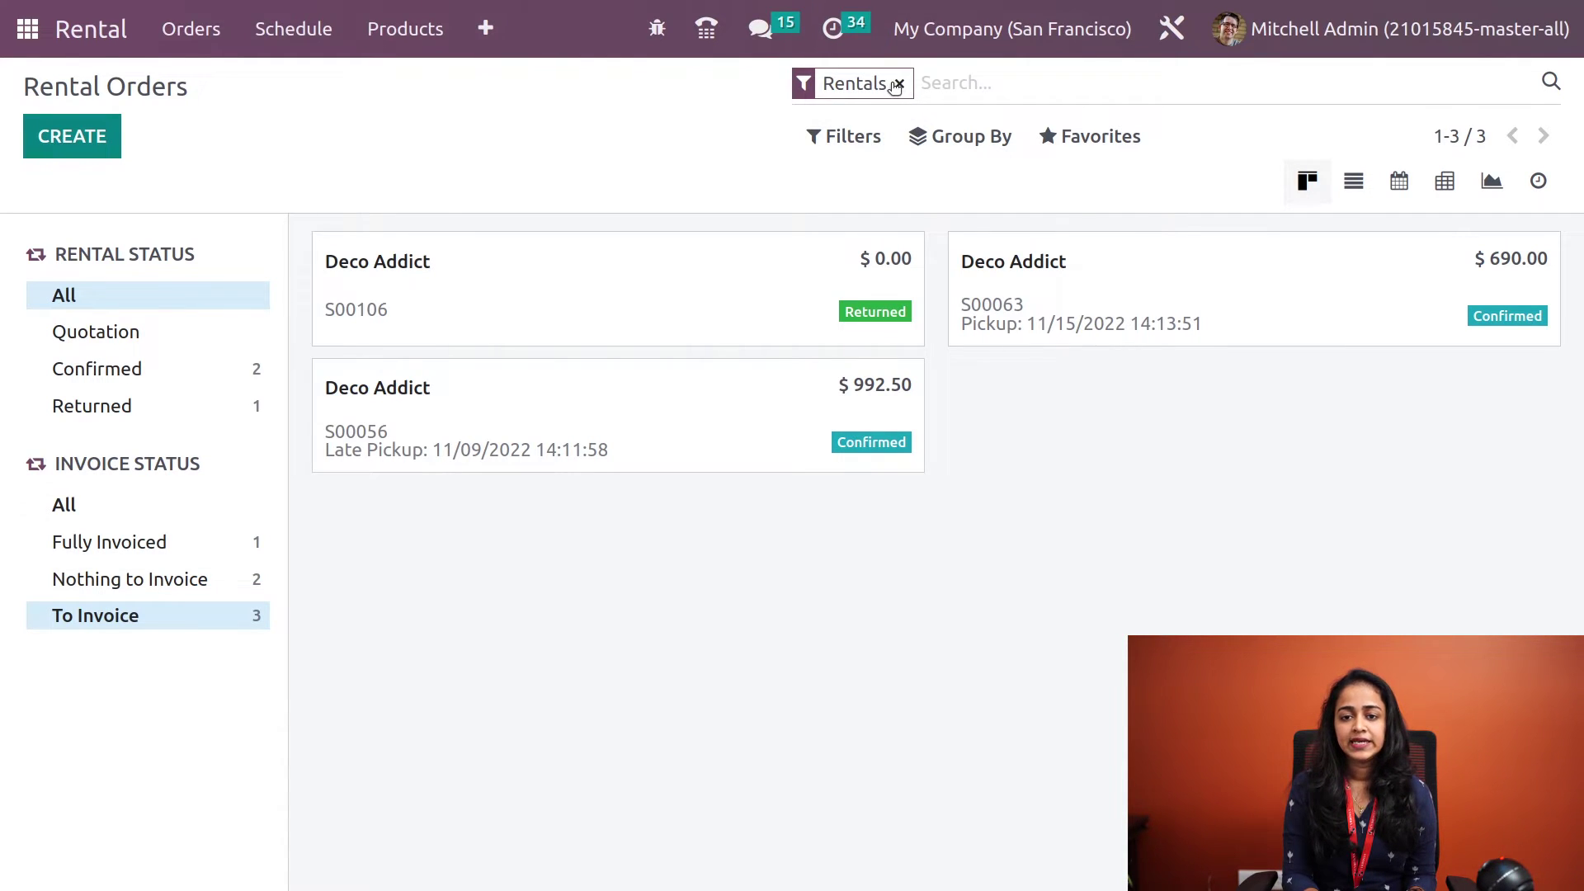
{"action": "left_click", "coordinate": [862, 137]}
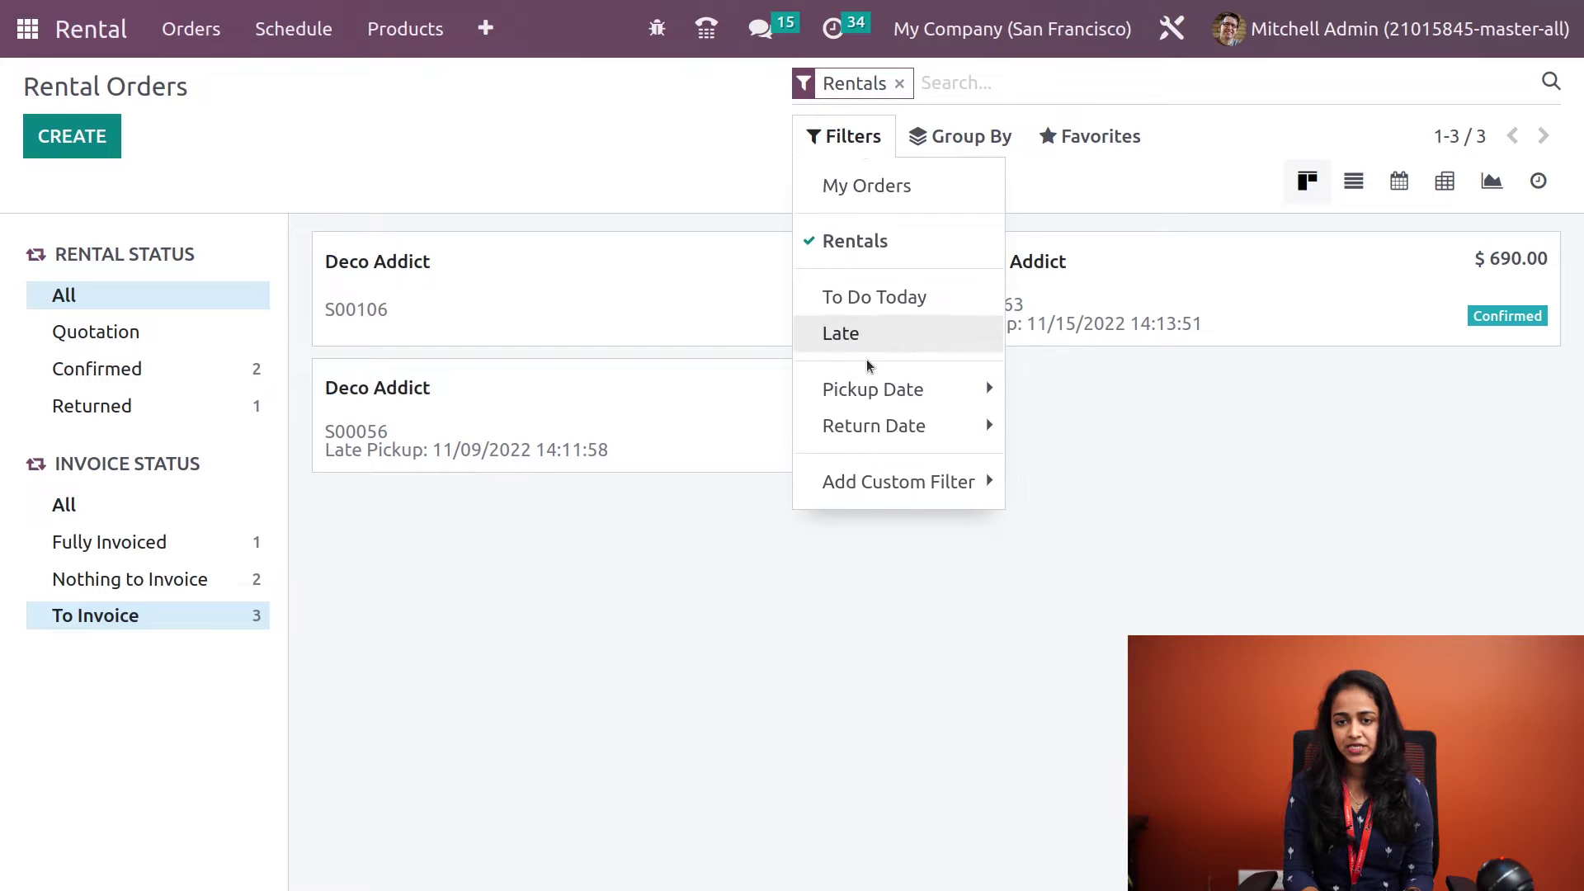
{"action": "left_click", "coordinate": [957, 136]}
{"action": "left_click", "coordinate": [1043, 140]}
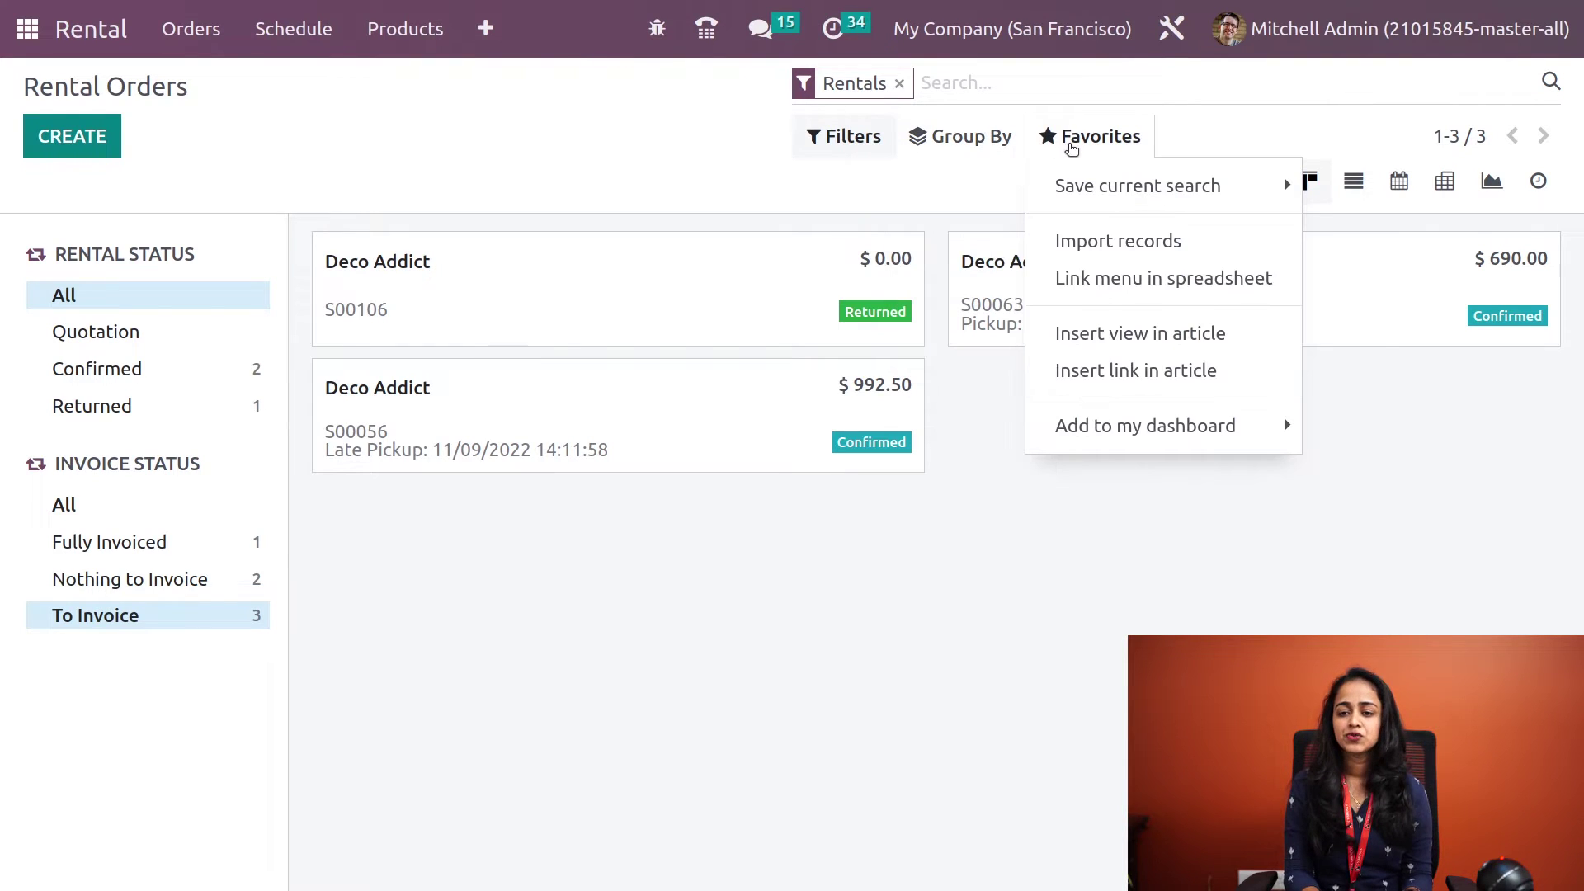
{"action": "left_click", "coordinate": [835, 132]}
{"action": "left_click", "coordinate": [602, 120]}
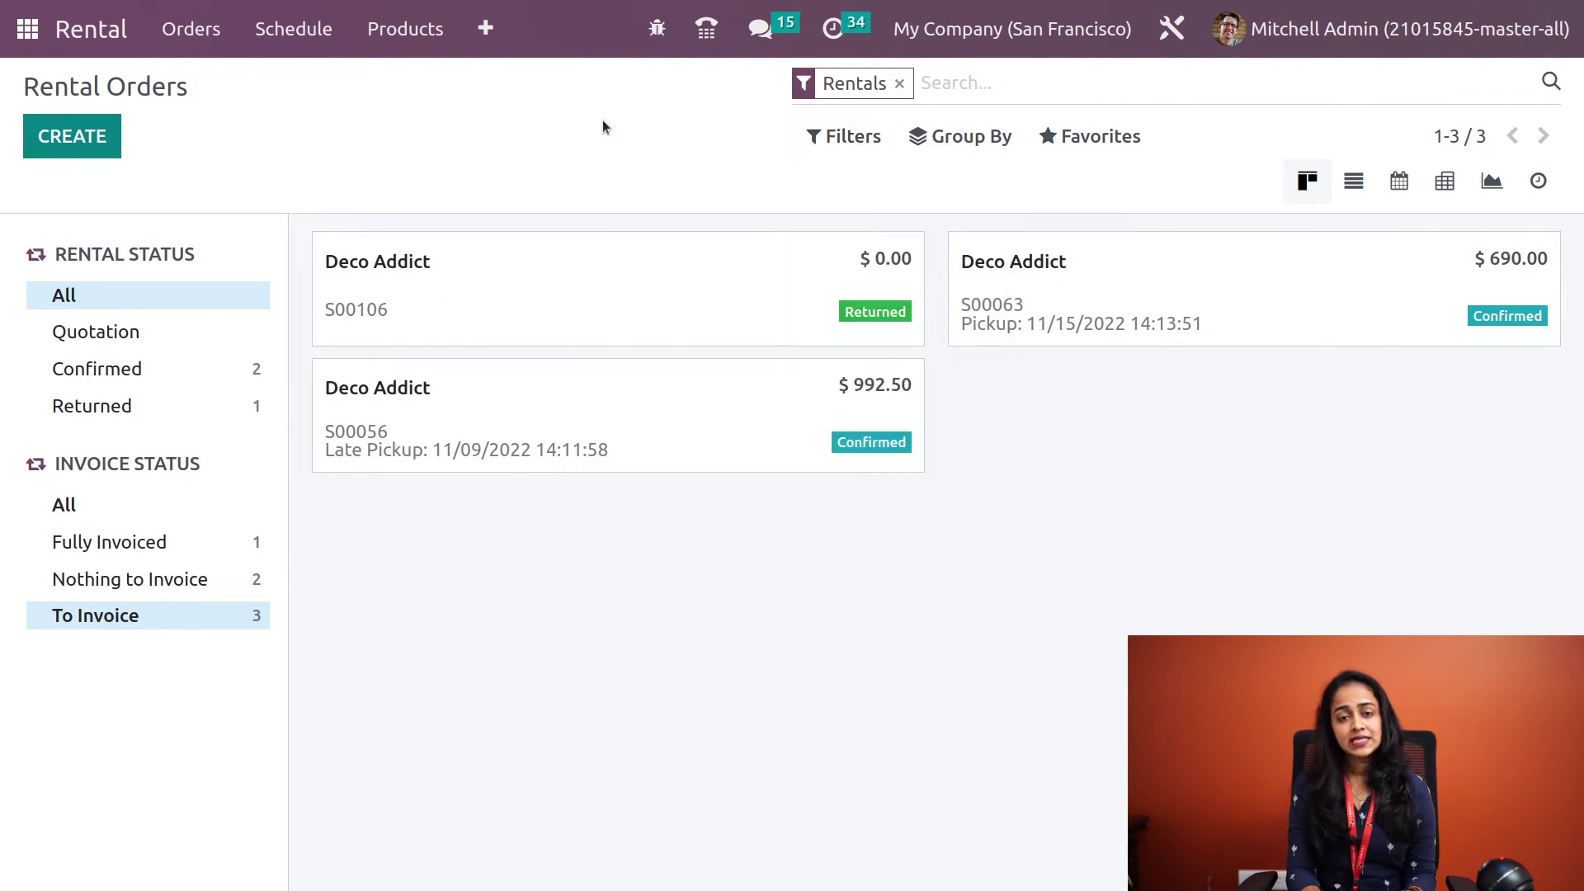
Create a new rental order for the customer Azure Interior
{"action": "left_click", "coordinate": [88, 148]}
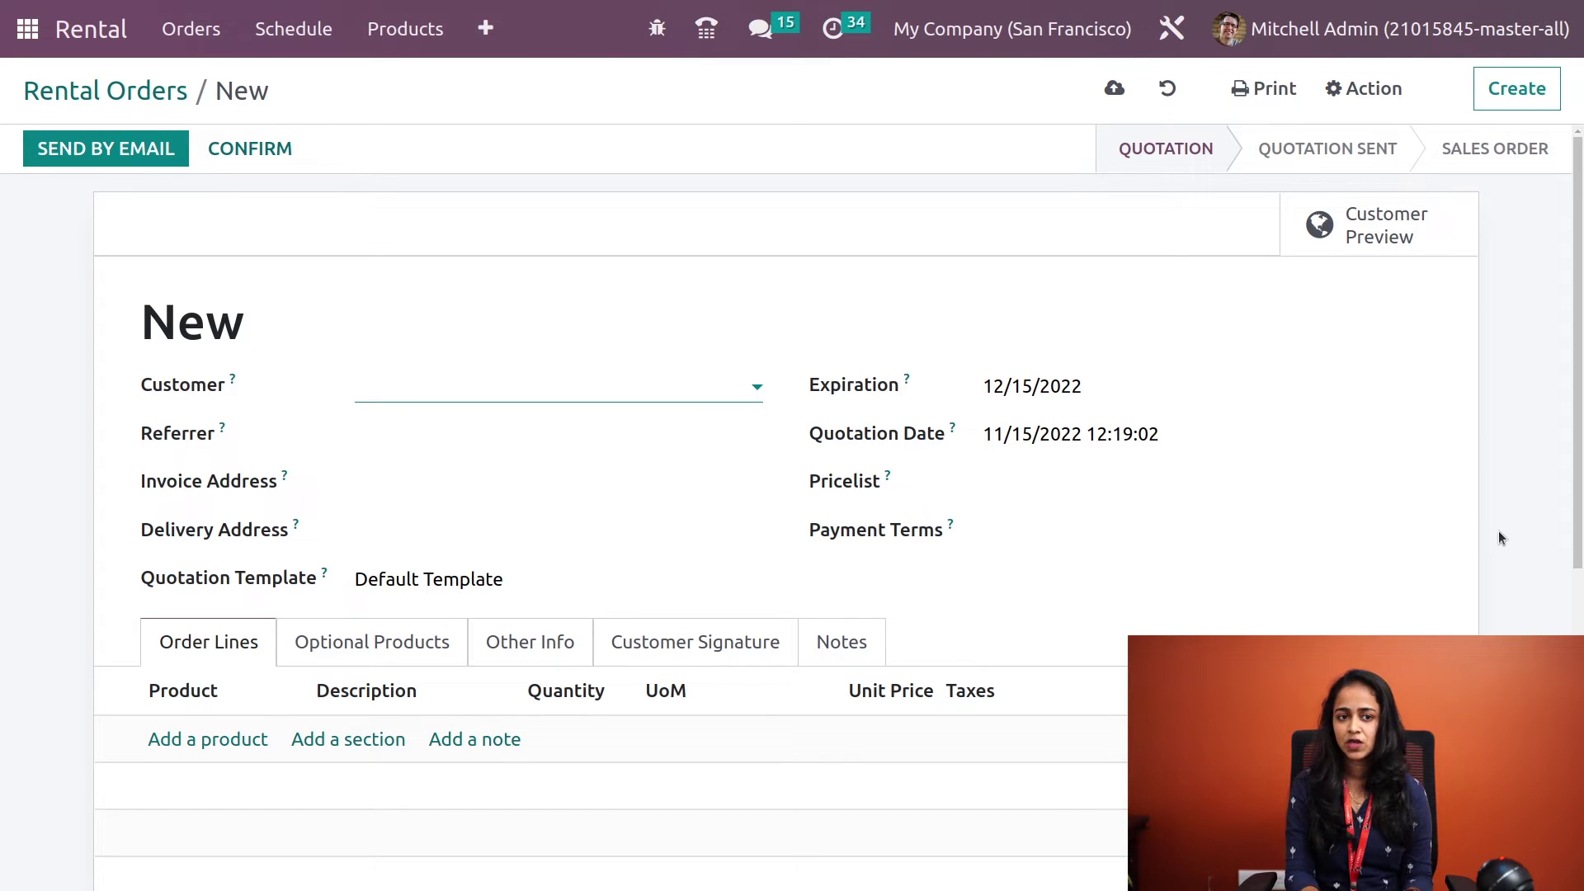
{"action": "left_click", "coordinate": [486, 388]}
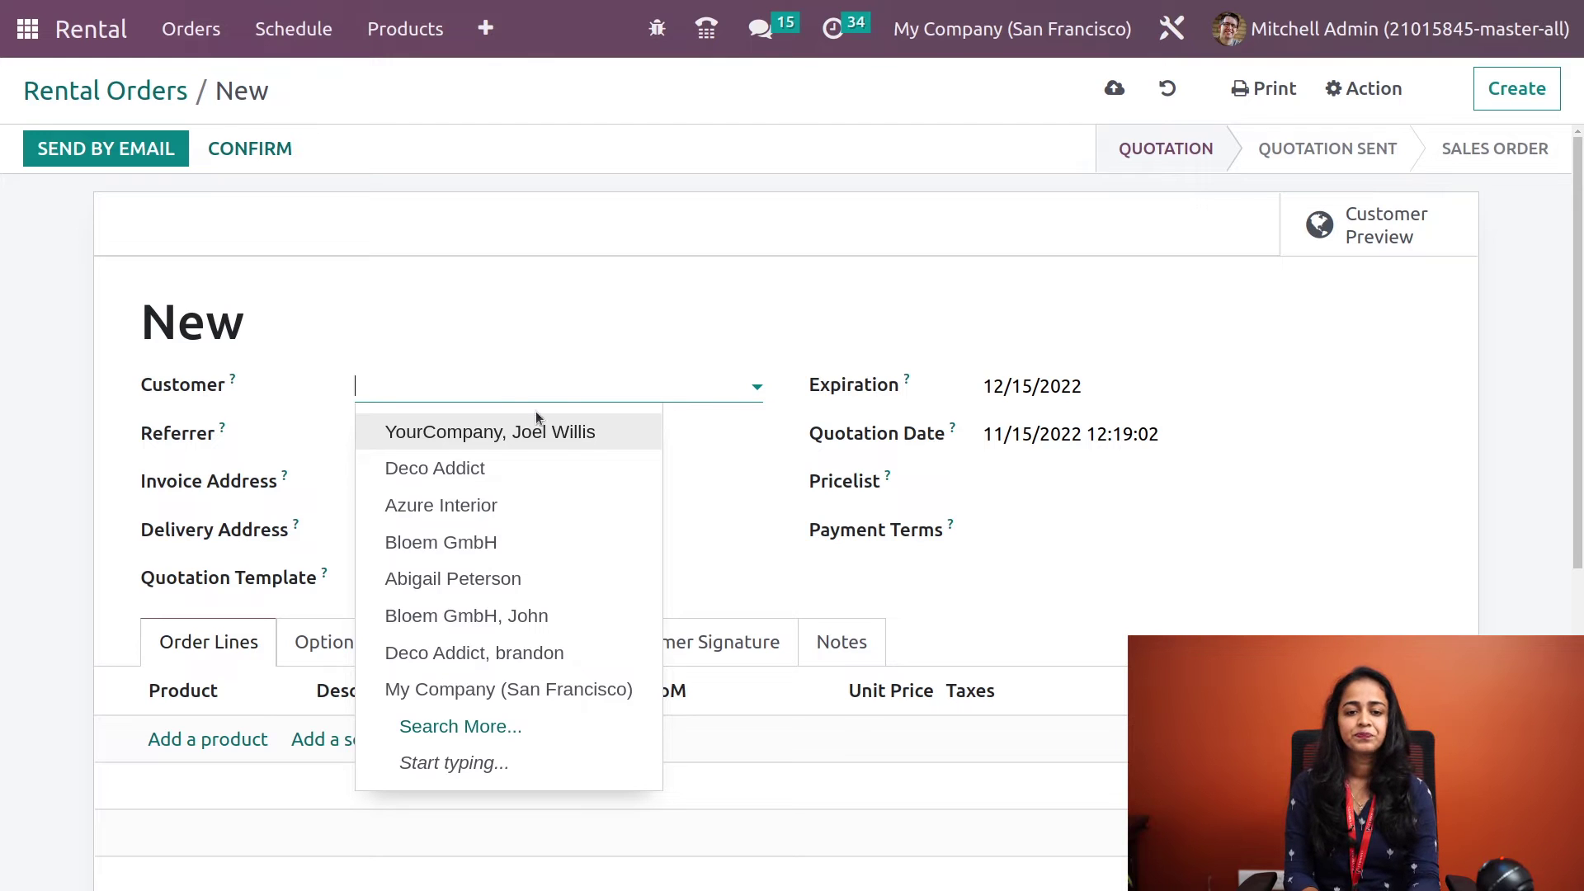
{"action": "left_click", "coordinate": [478, 504]}
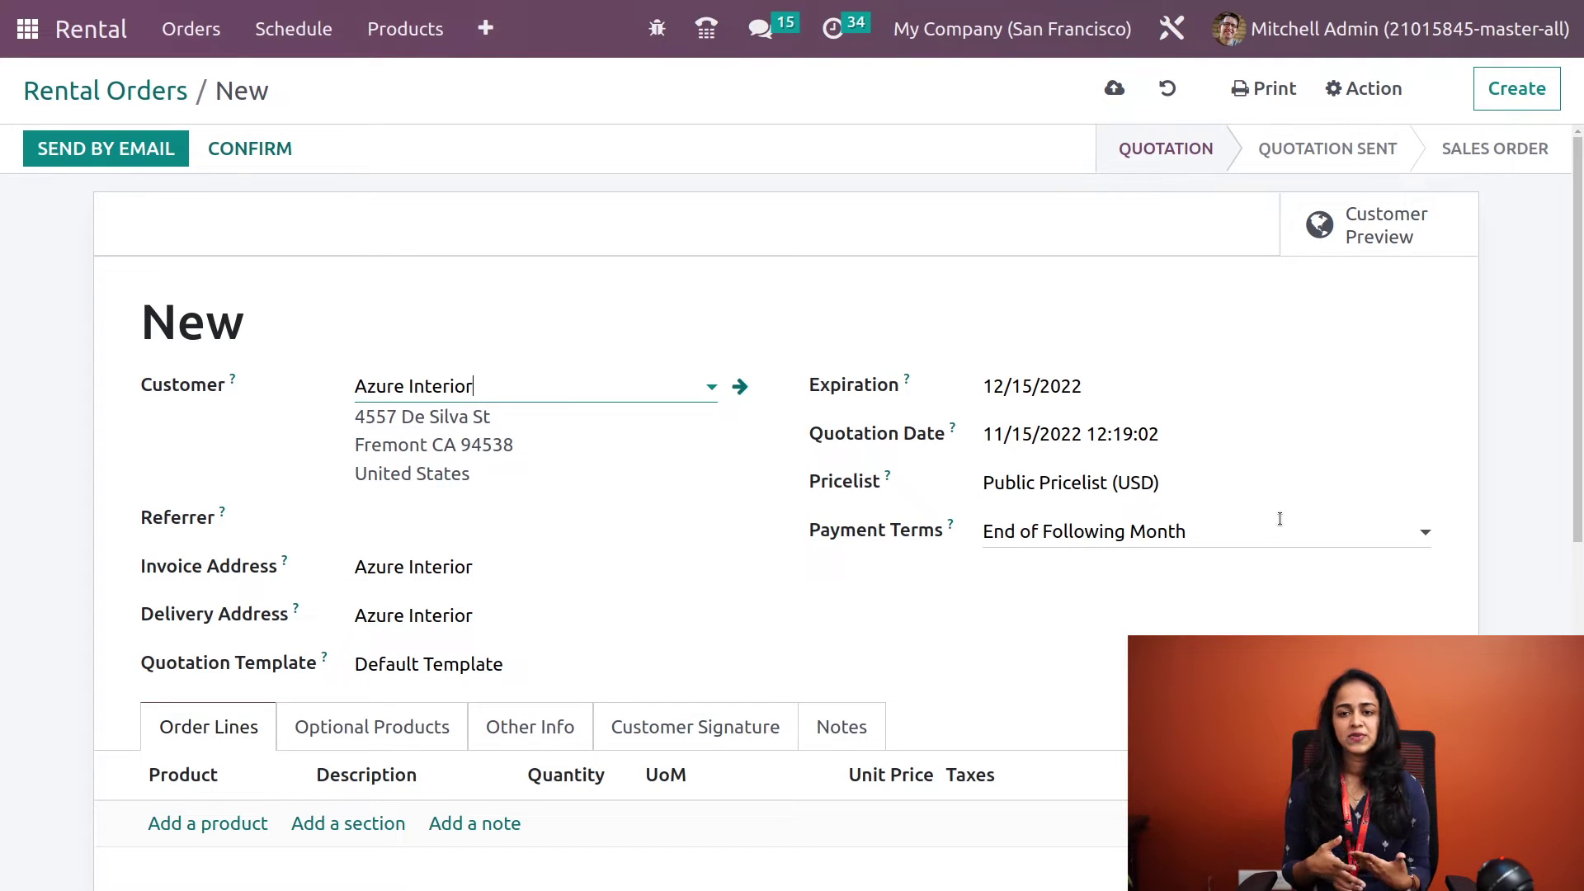
Start an order line on the new rental order with the product [RENT001] Projector (Rental)
{"action": "scroll", "coordinate": [641, 573], "scroll_direction": "down", "scroll_amount": 5}
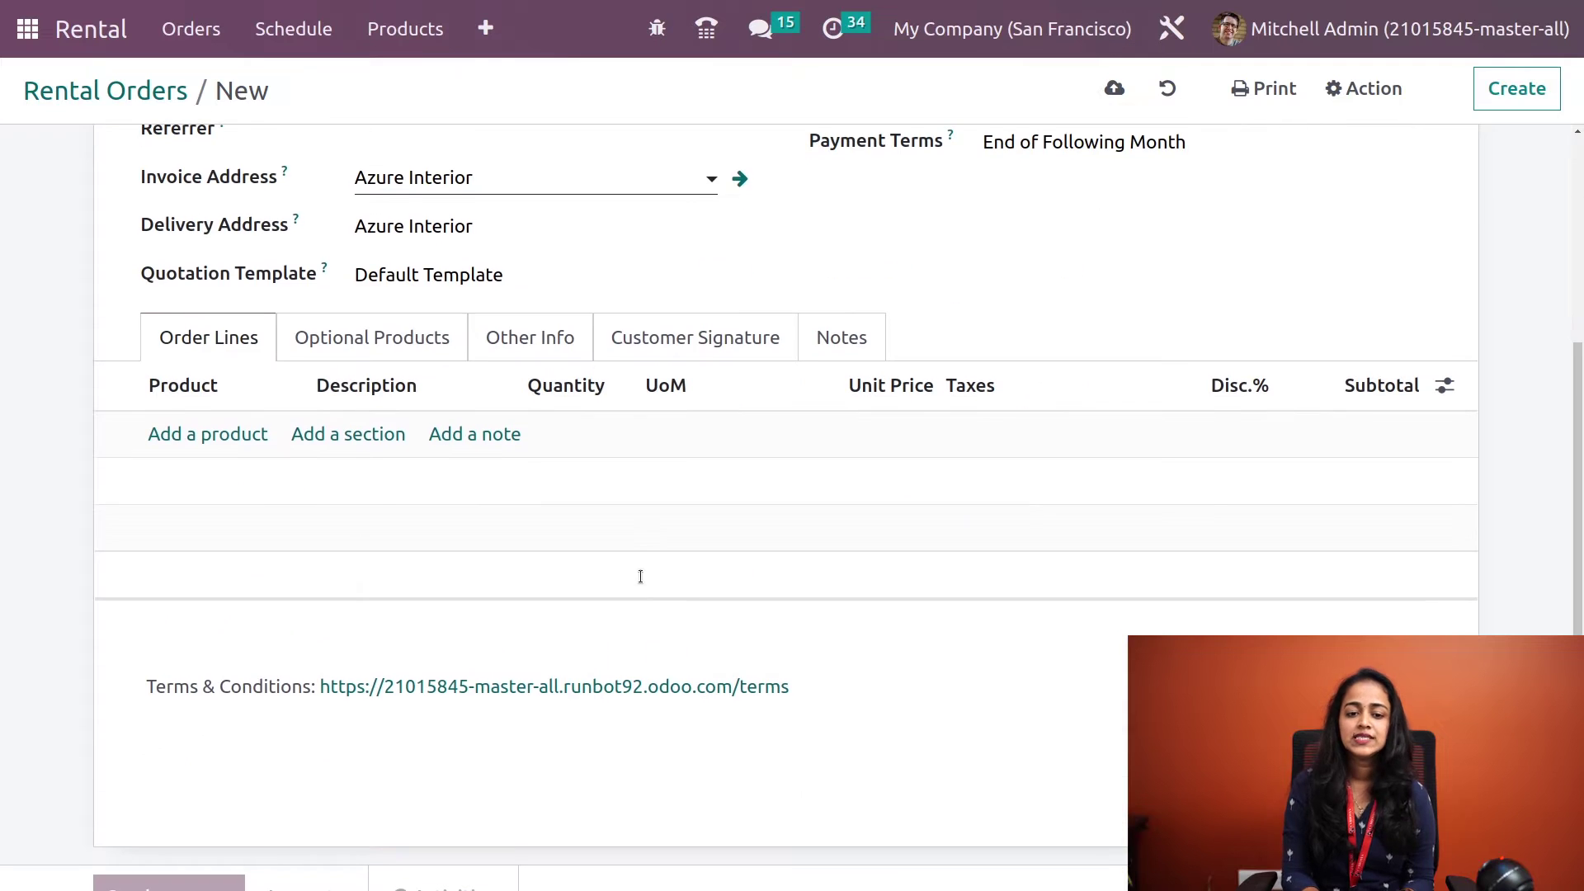
{"action": "left_click", "coordinate": [171, 431]}
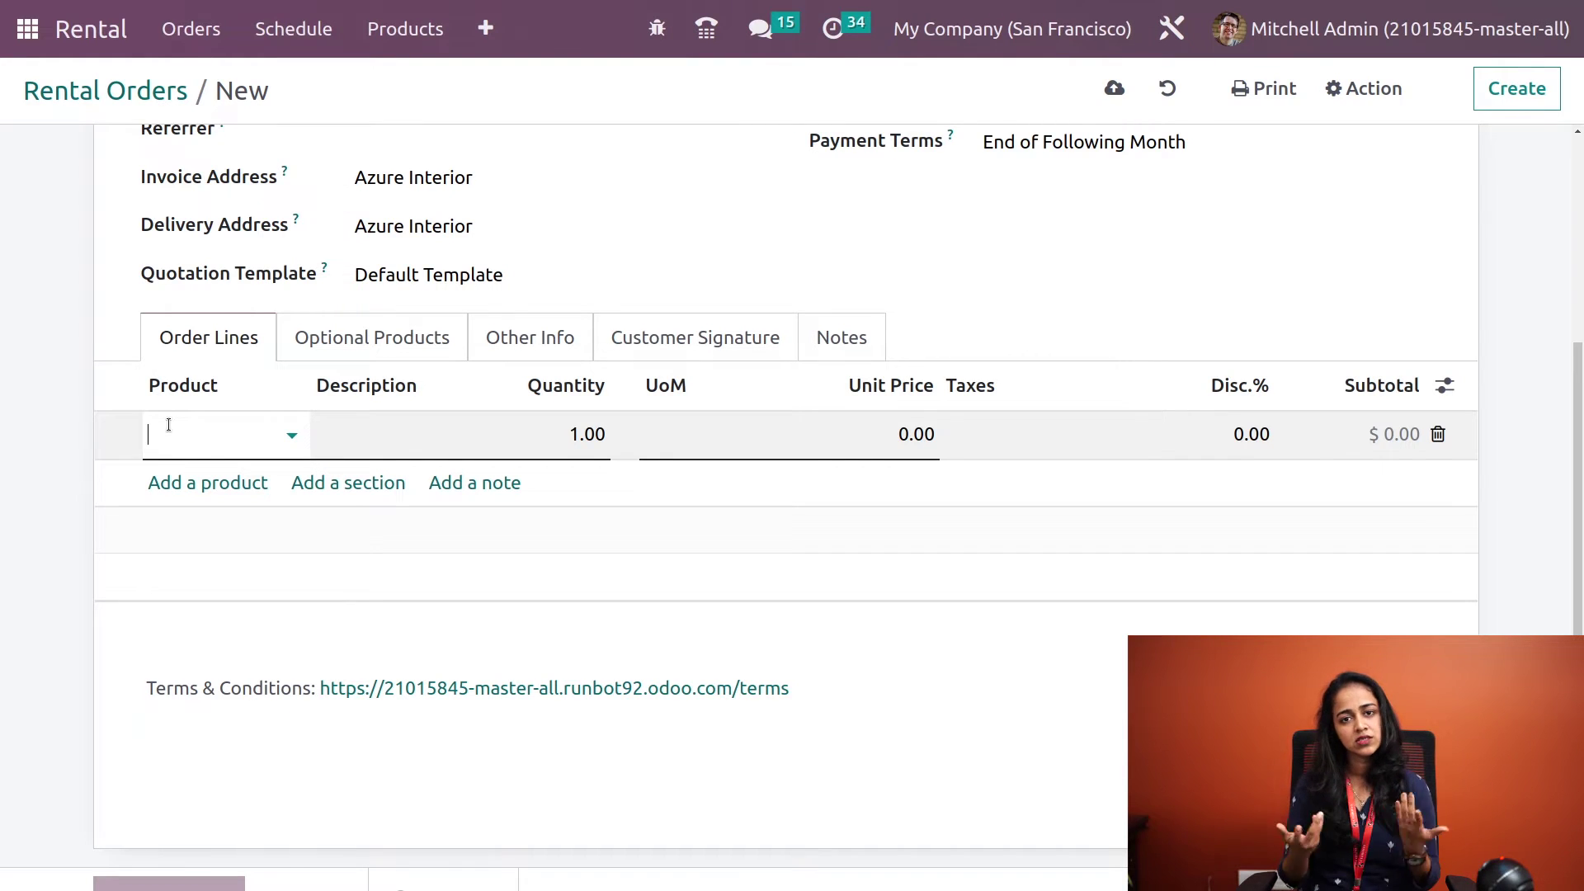
{"action": "left_click", "coordinate": [168, 425]}
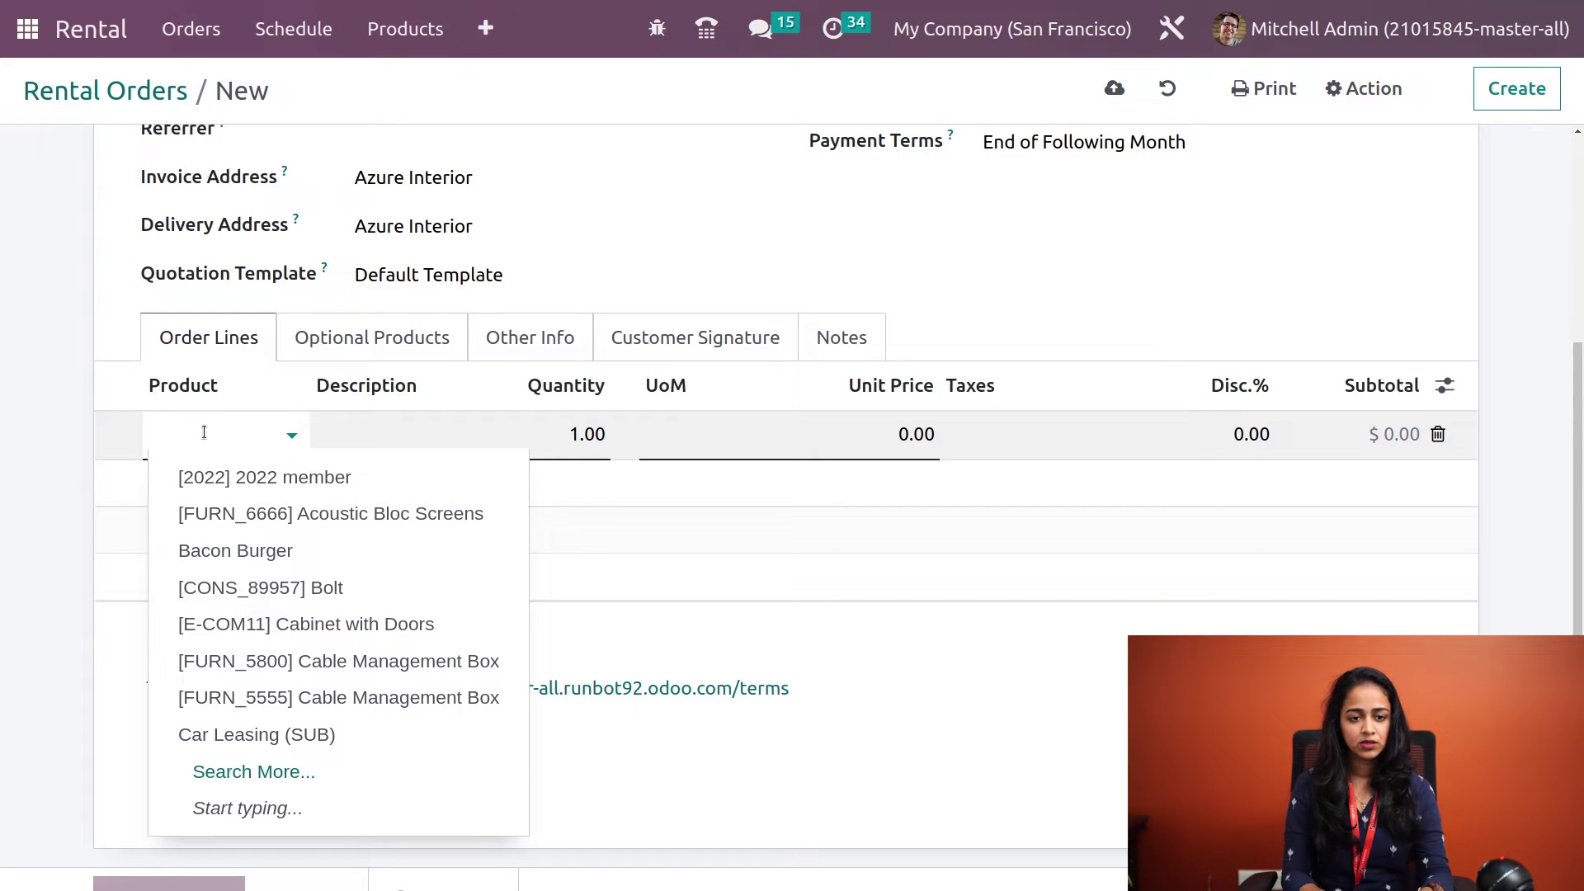
{"action": "left_click", "coordinate": [204, 432]}
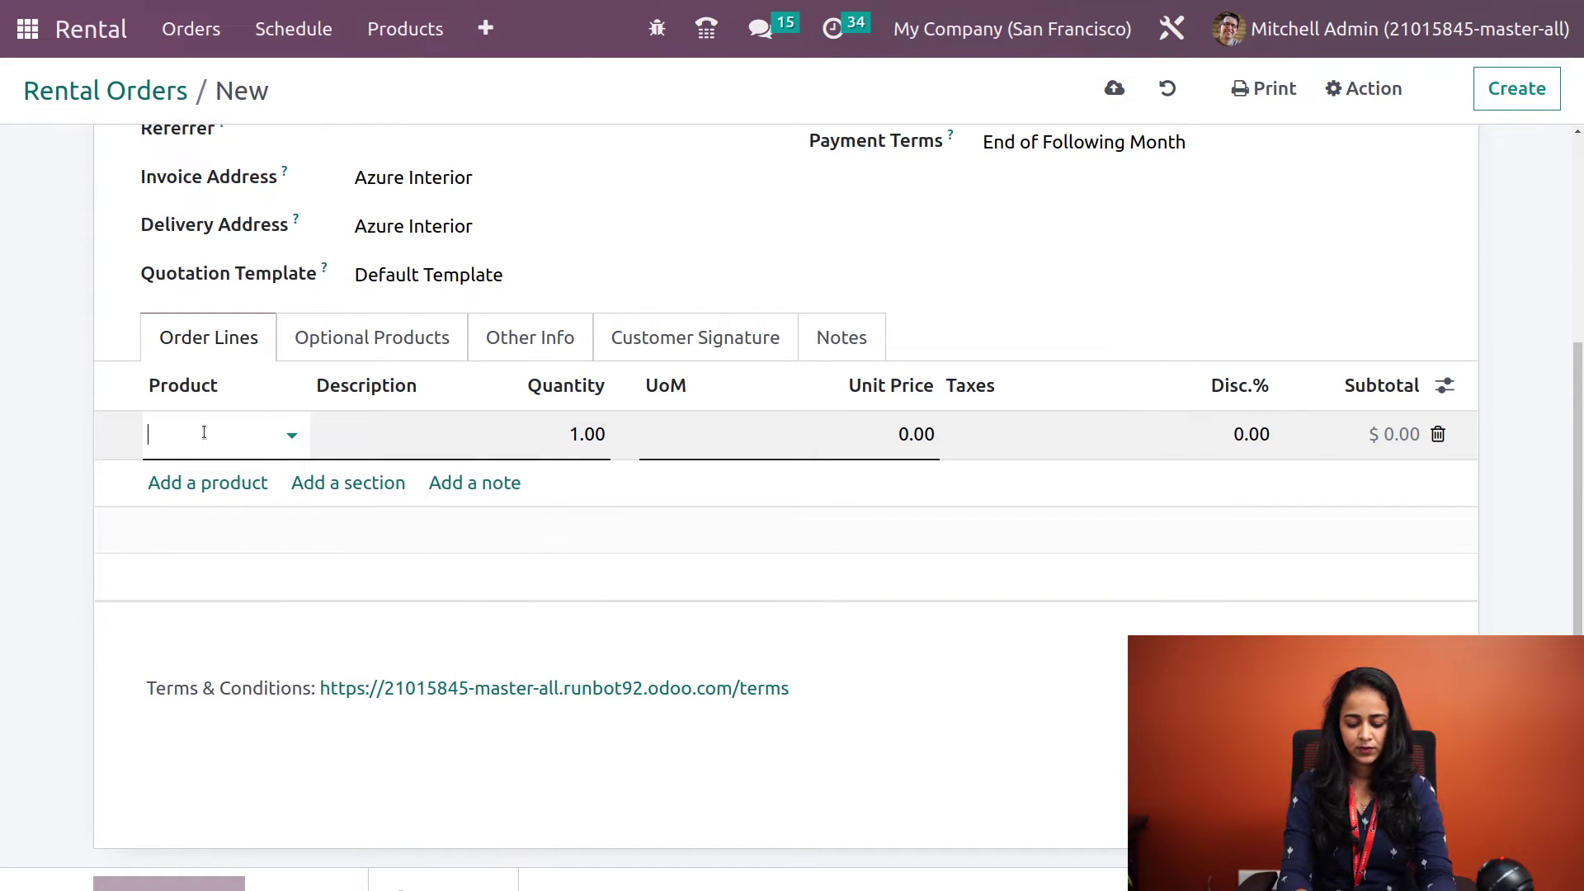
{"action": "type", "text": "pro"}
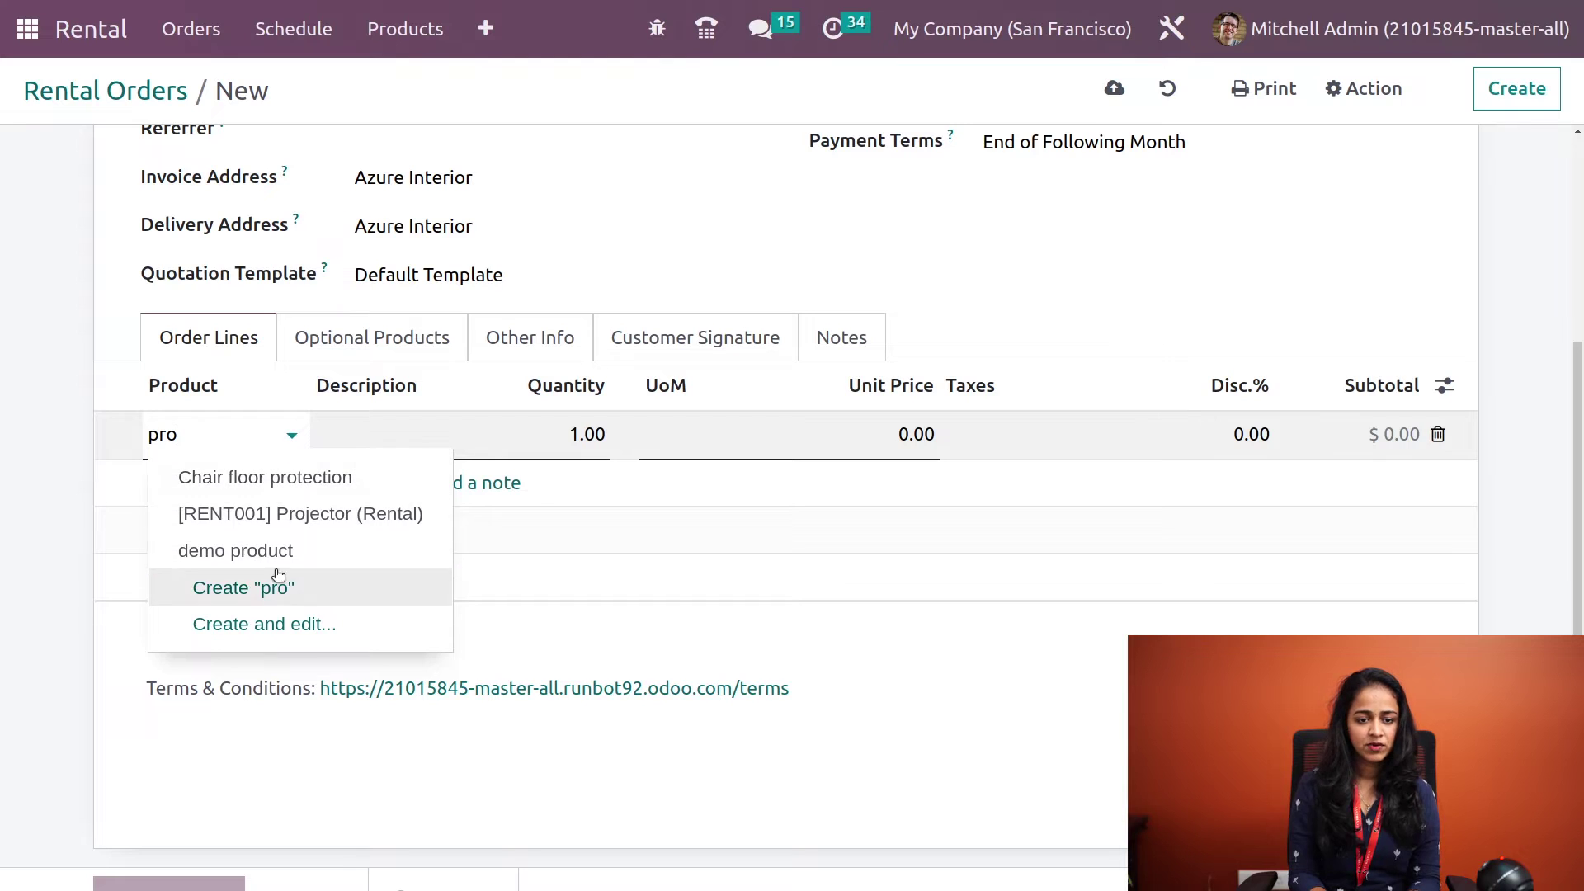
{"action": "left_click", "coordinate": [280, 517]}
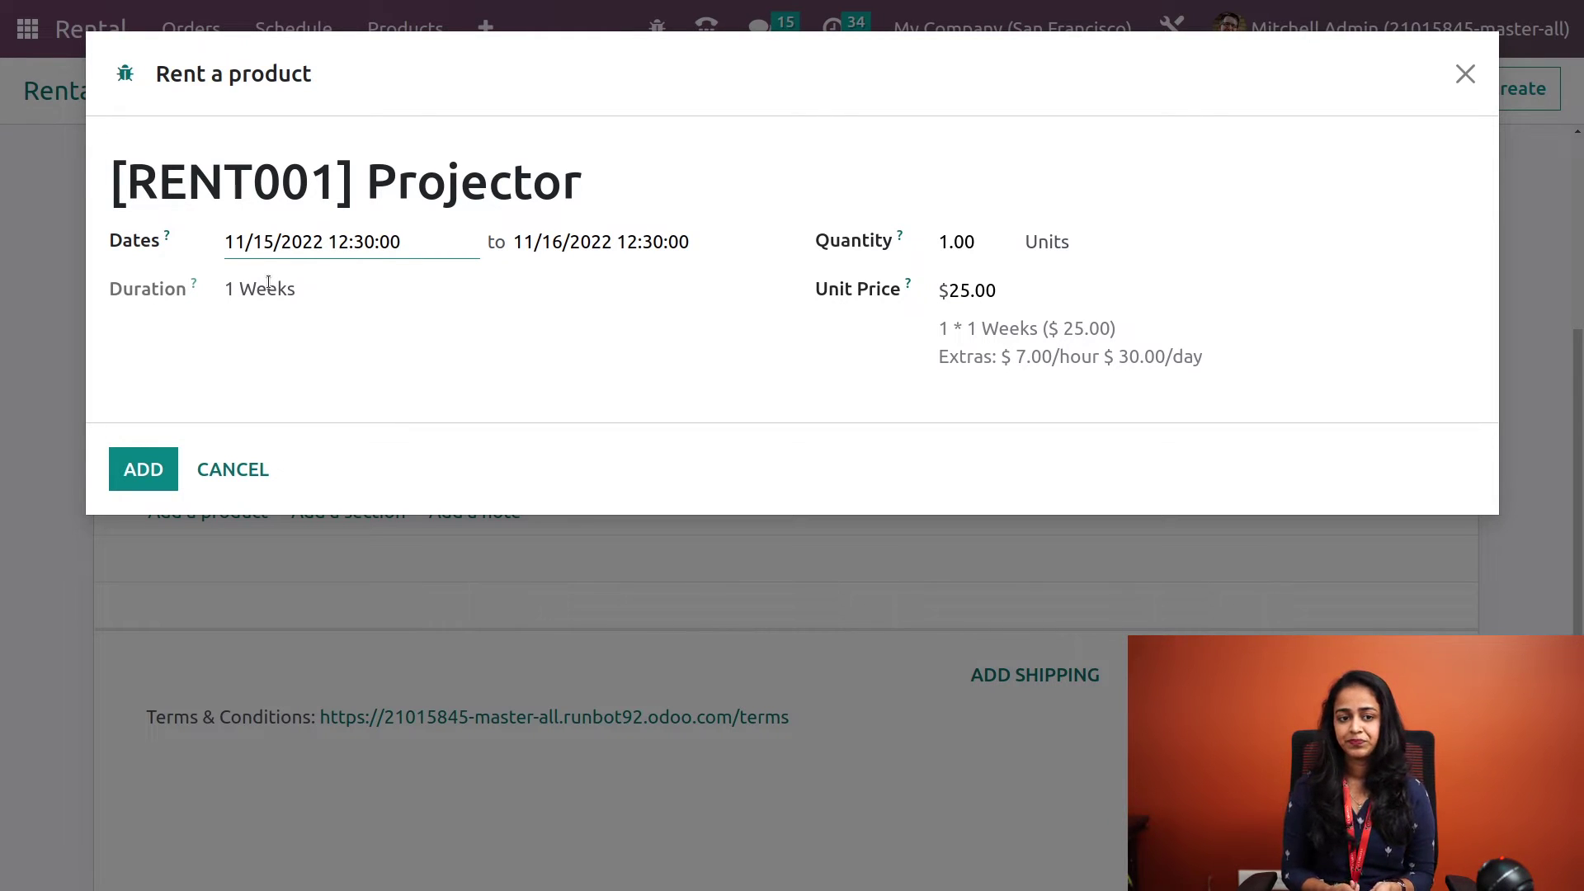
Apply the rental period 11/15/2022 12:30:00 to 11/16/2022 12:30:00 and add the projector rental to the order
{"action": "left_click", "coordinate": [725, 254]}
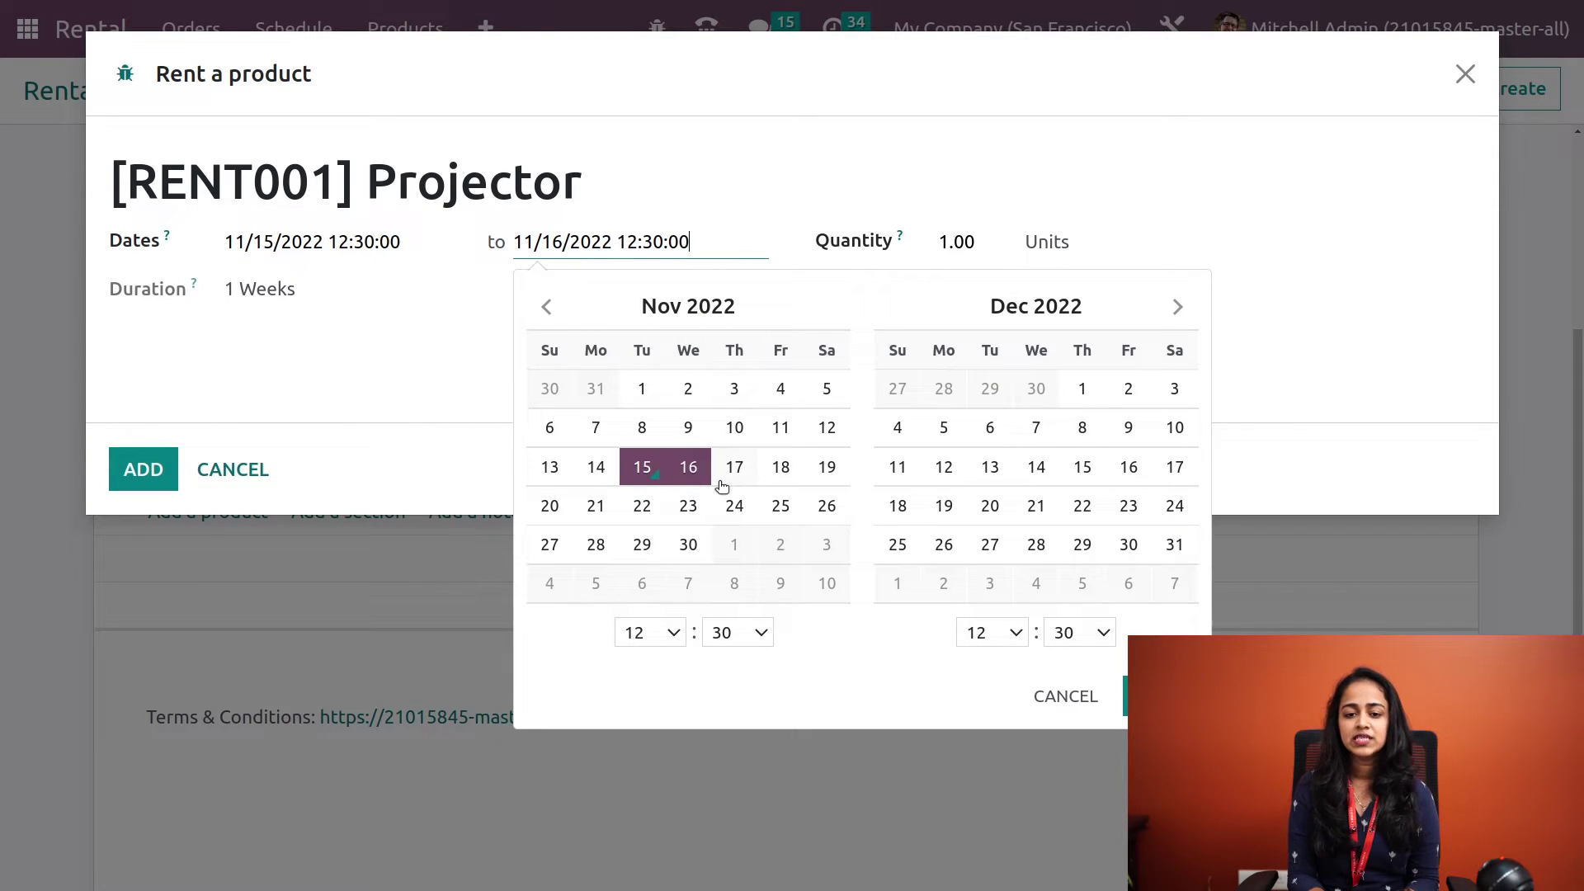
{"action": "left_click", "coordinate": [1147, 695]}
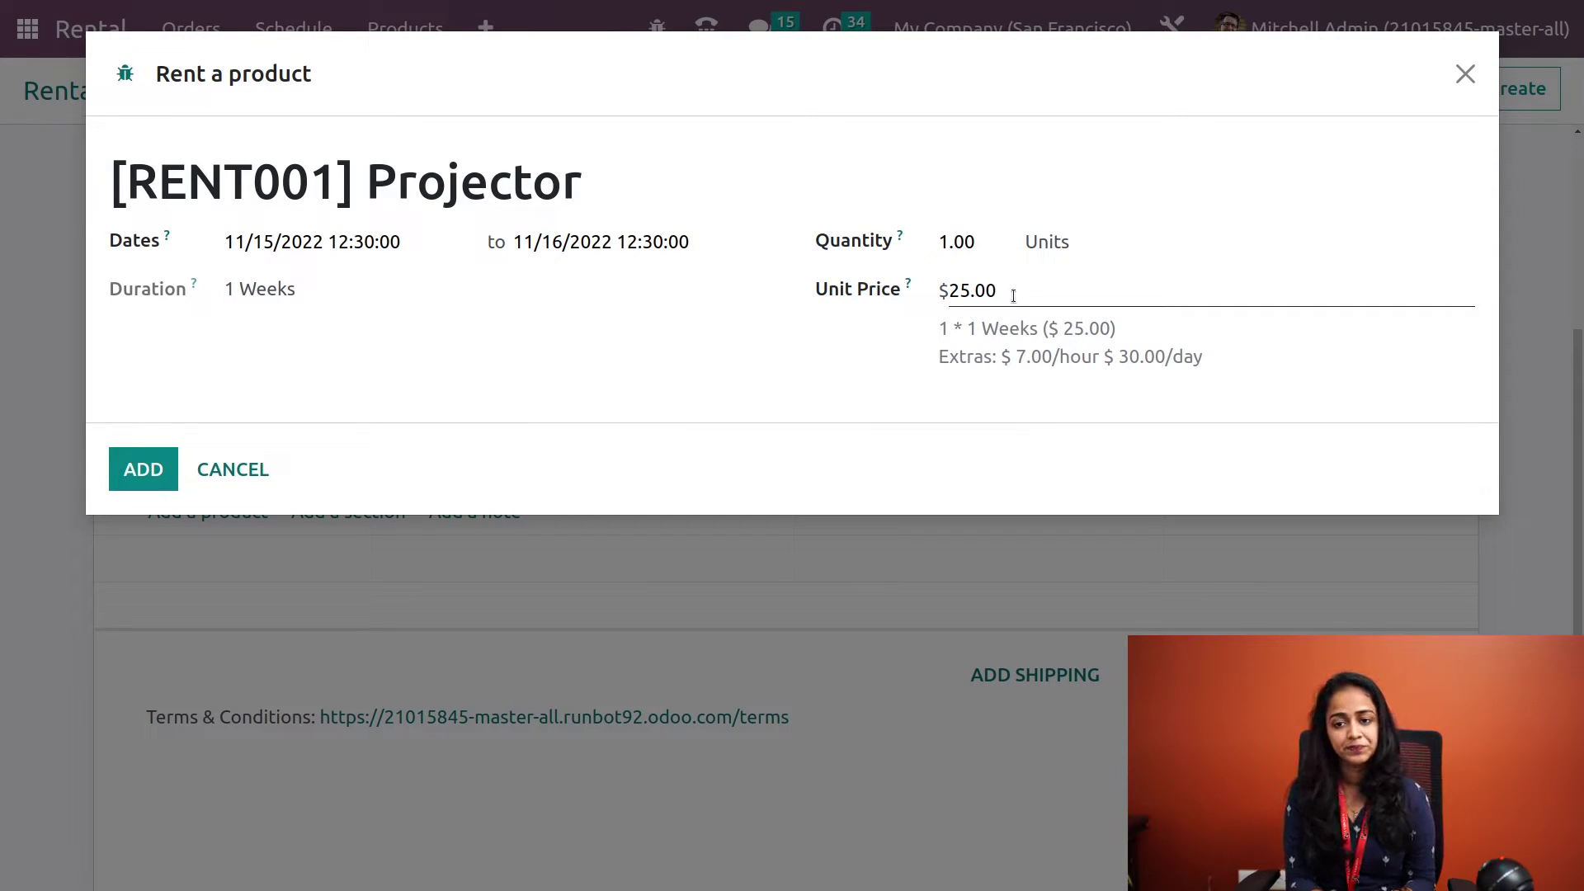
{"action": "left_click", "coordinate": [152, 469]}
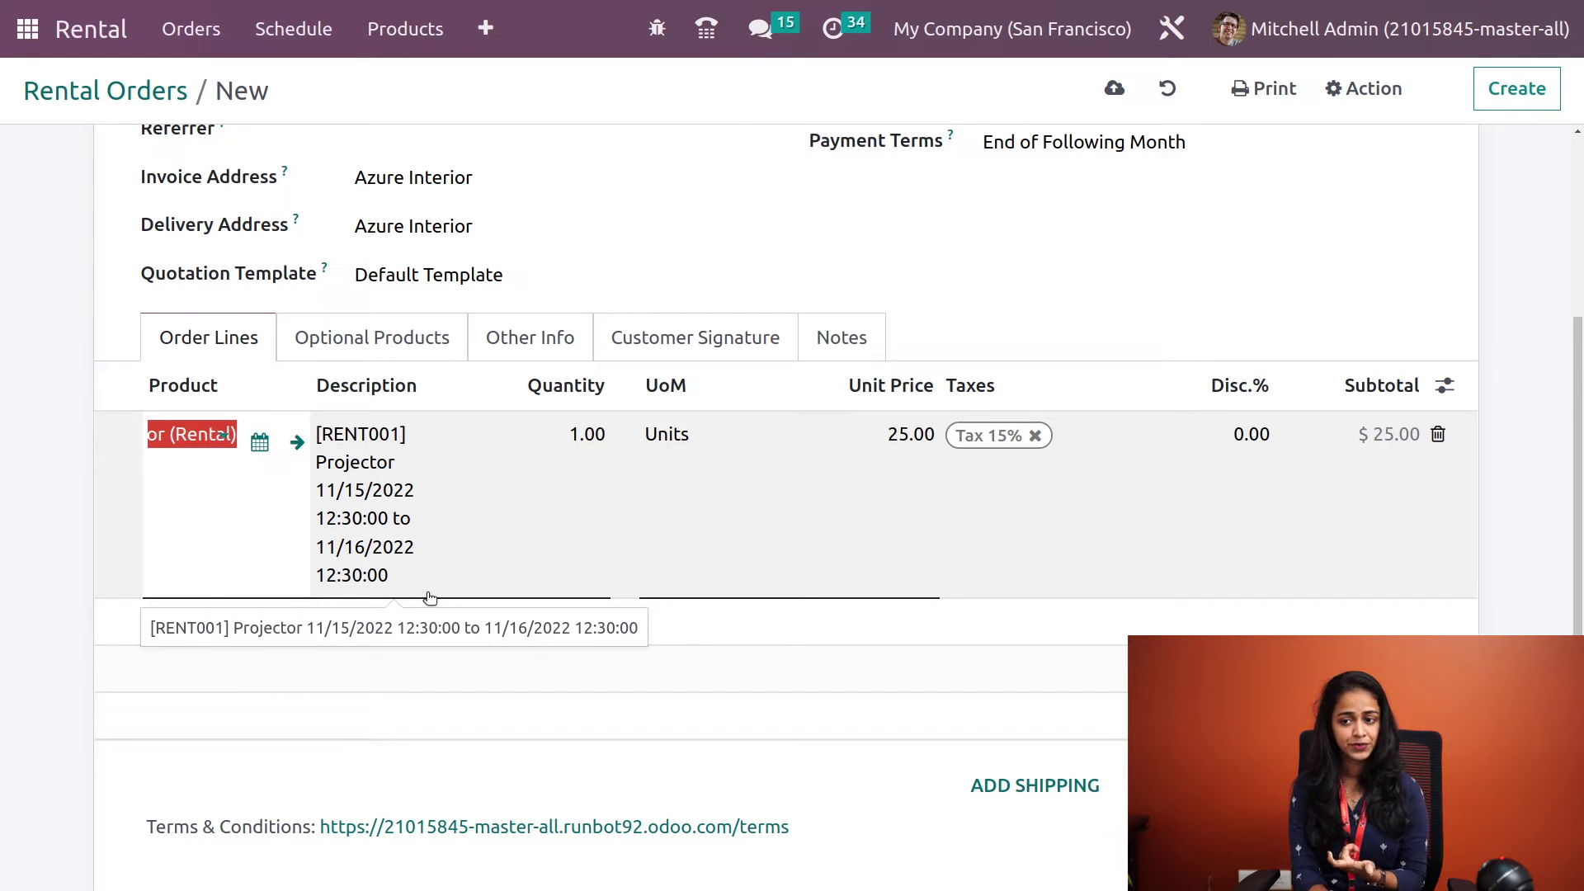
Confirm the projector rental quotation as a sales order
{"action": "scroll", "coordinate": [514, 394], "scroll_direction": "up", "scroll_amount": 4}
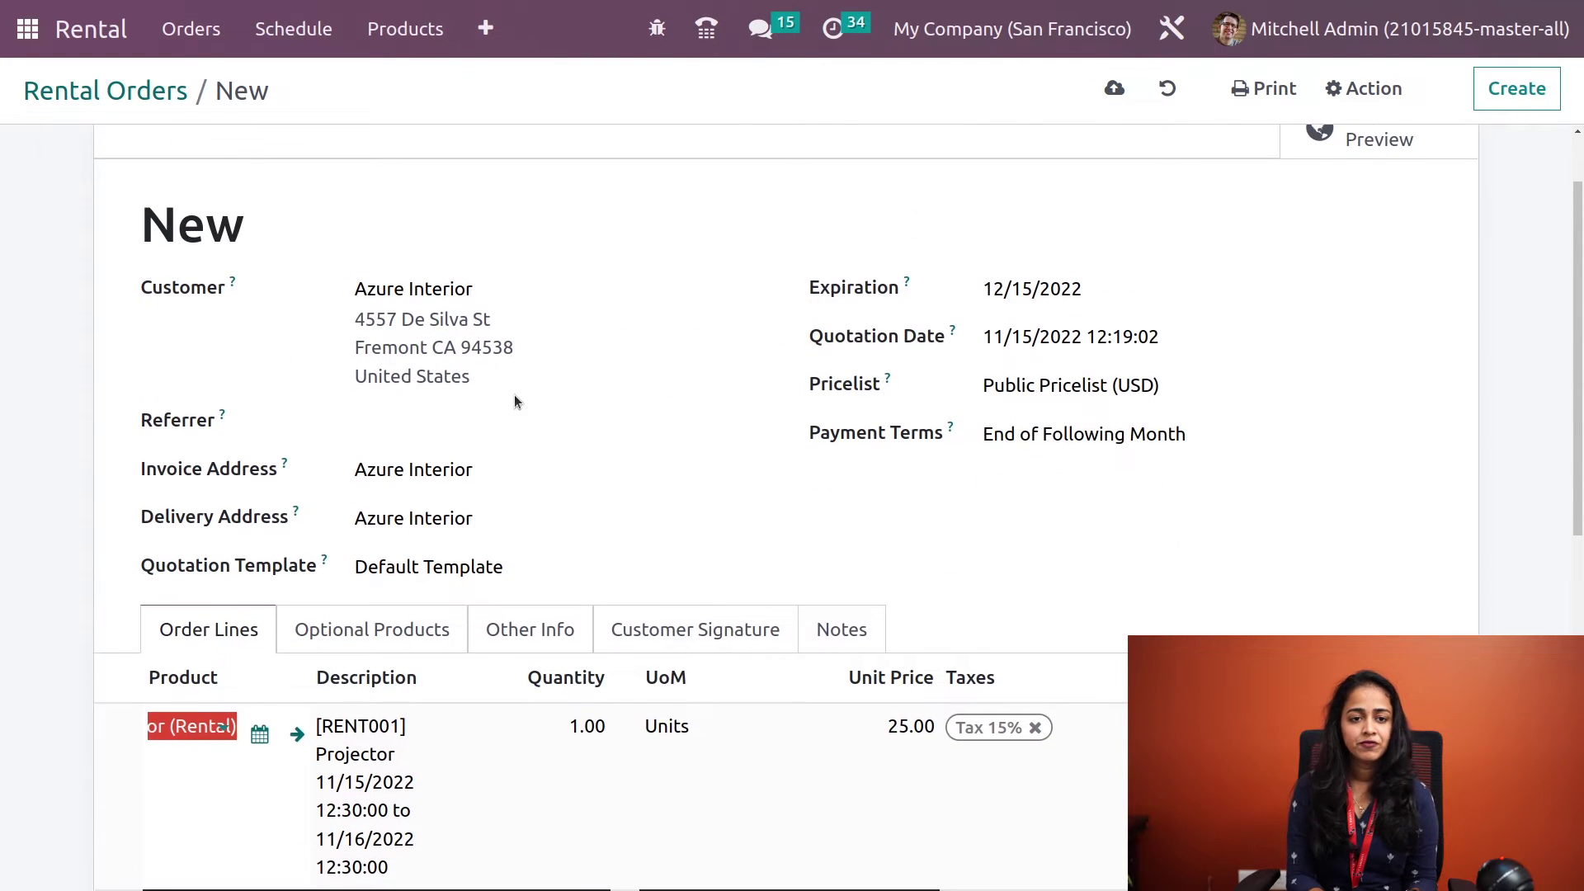
{"action": "scroll", "coordinate": [513, 395], "scroll_direction": "up", "scroll_amount": 2}
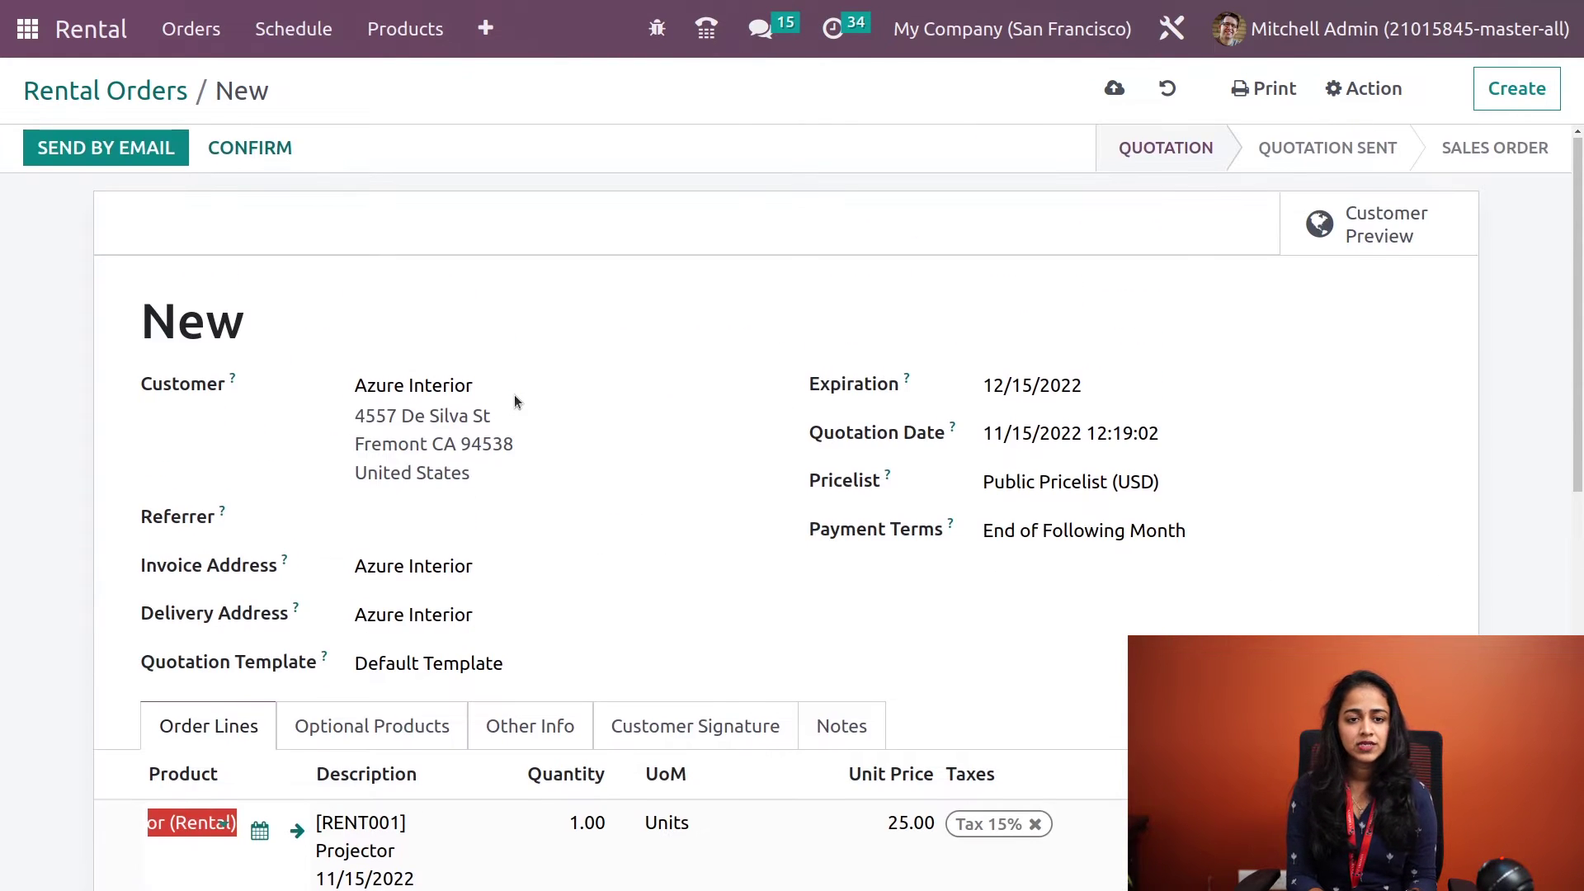
{"action": "left_click", "coordinate": [250, 149]}
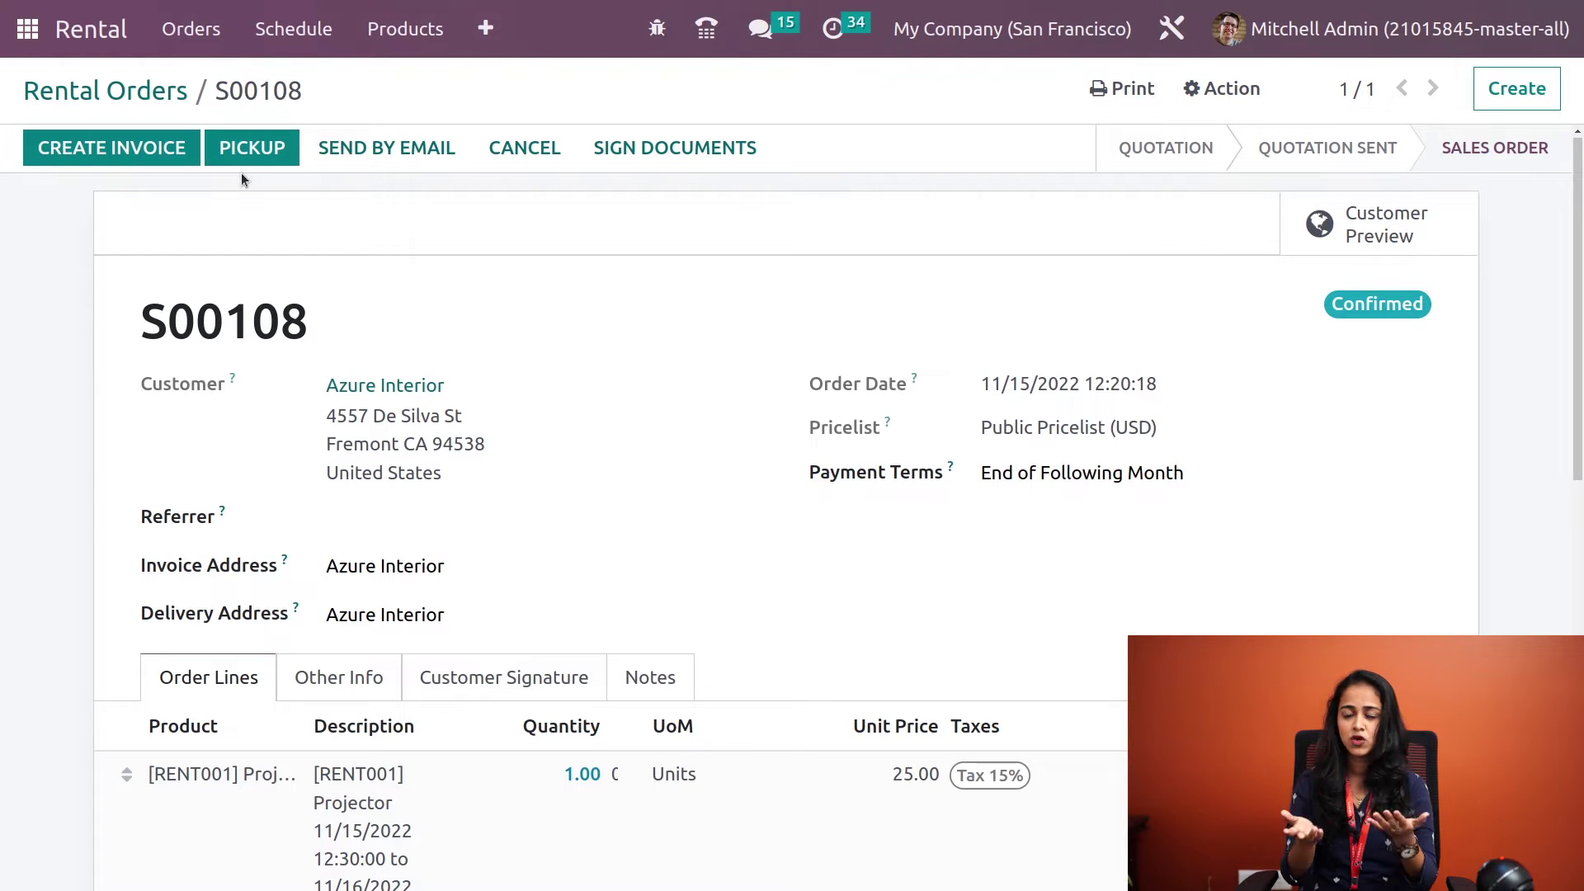
Create a regular draft invoice for the confirmed rental order and open it
{"action": "left_click", "coordinate": [113, 149]}
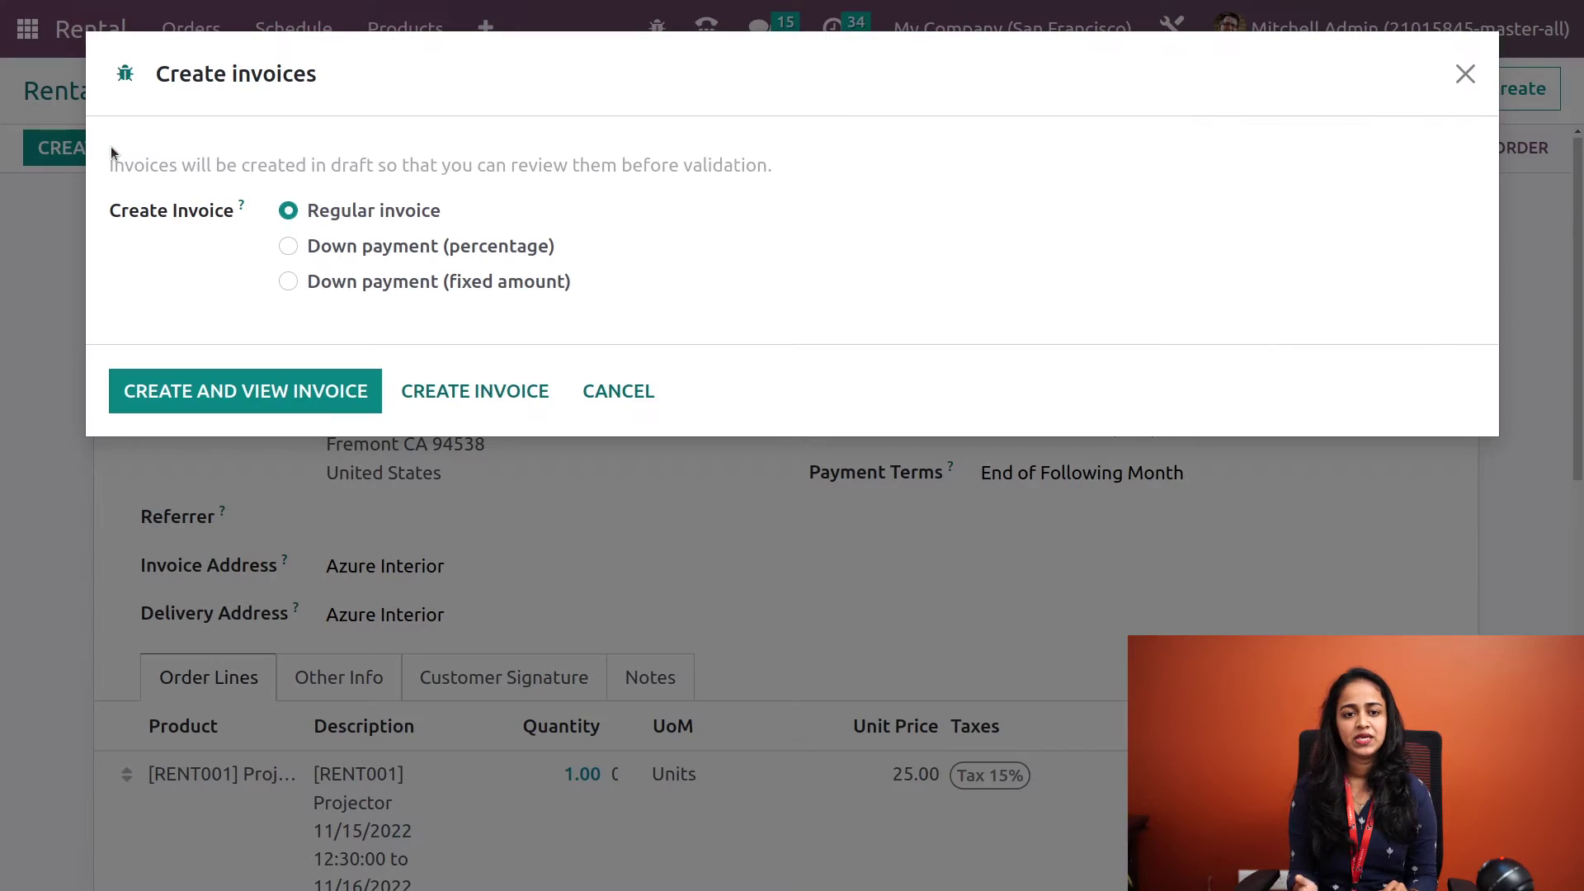
{"action": "left_click", "coordinate": [291, 391]}
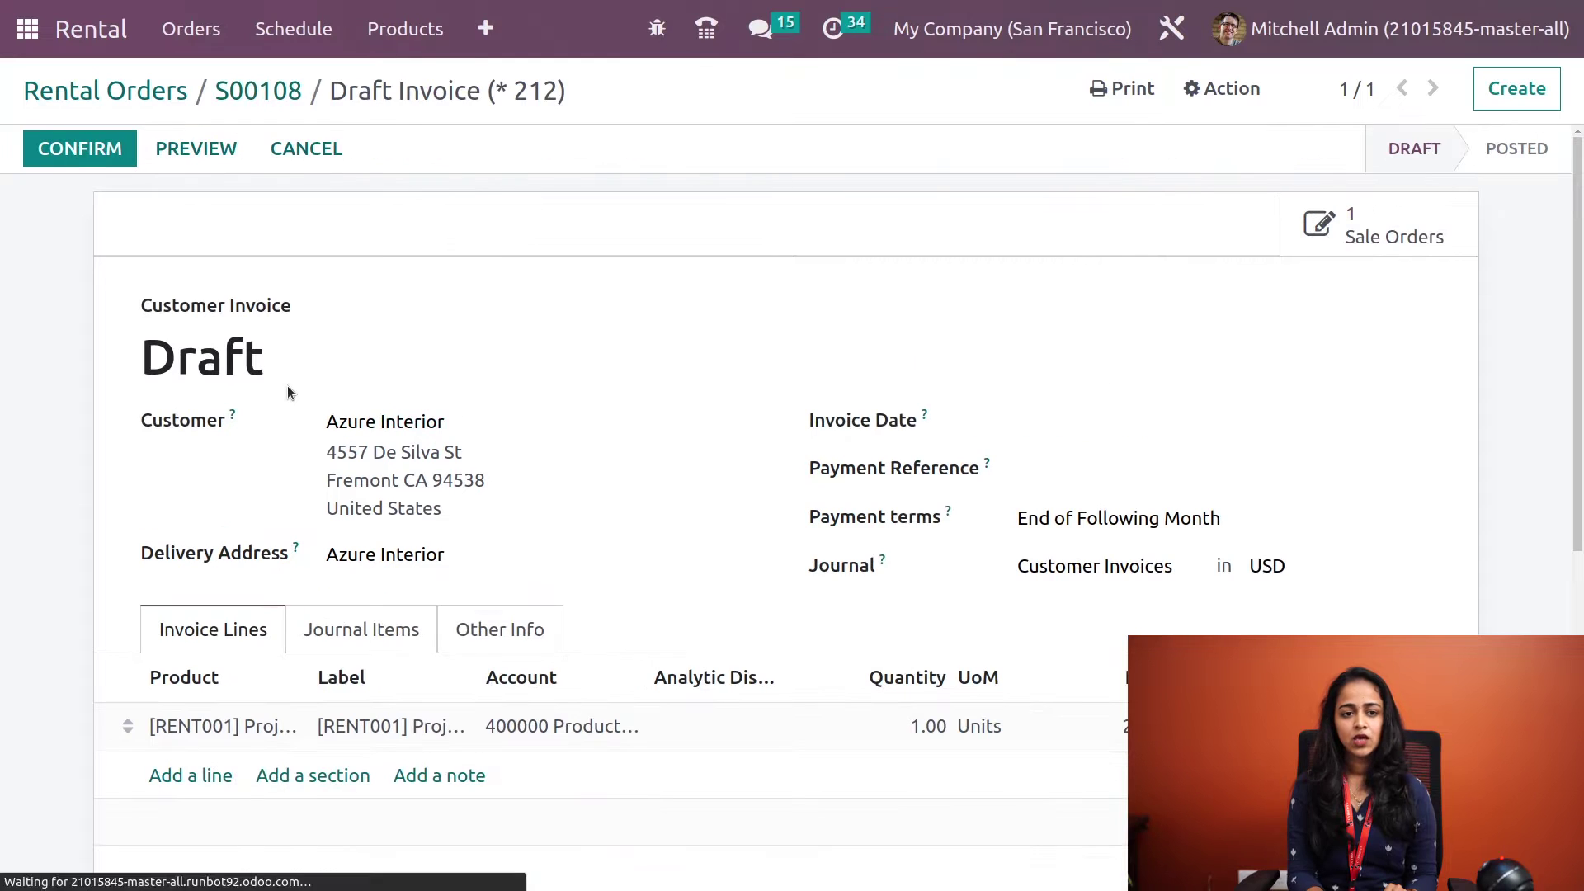
Confirm the draft customer invoice and register its payment through the Bank journal
{"action": "left_click", "coordinate": [83, 151]}
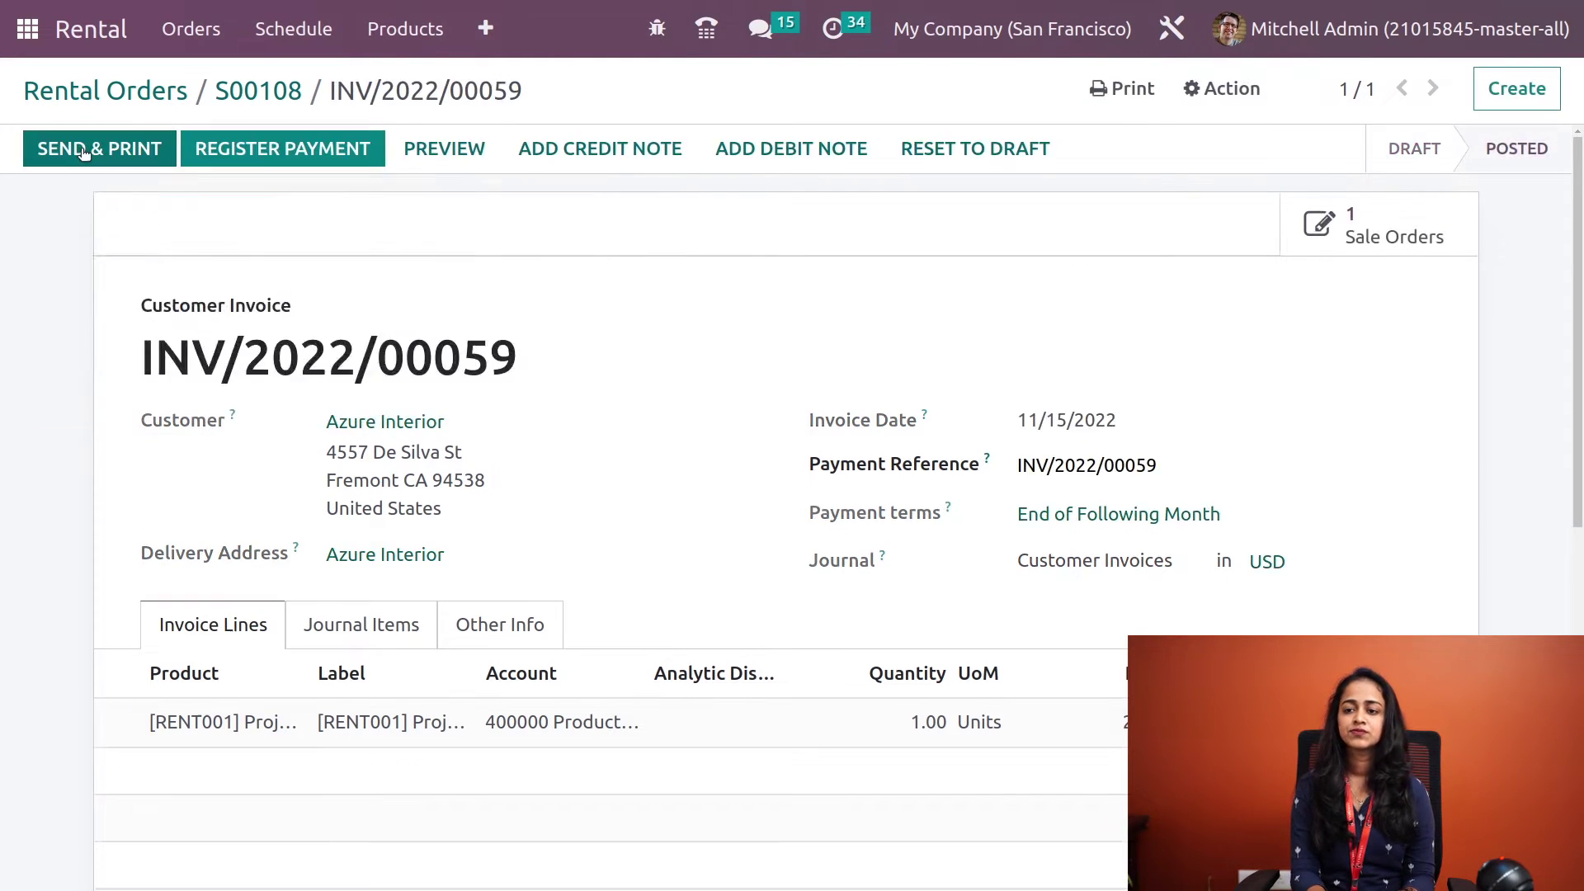
{"action": "left_click", "coordinate": [291, 148]}
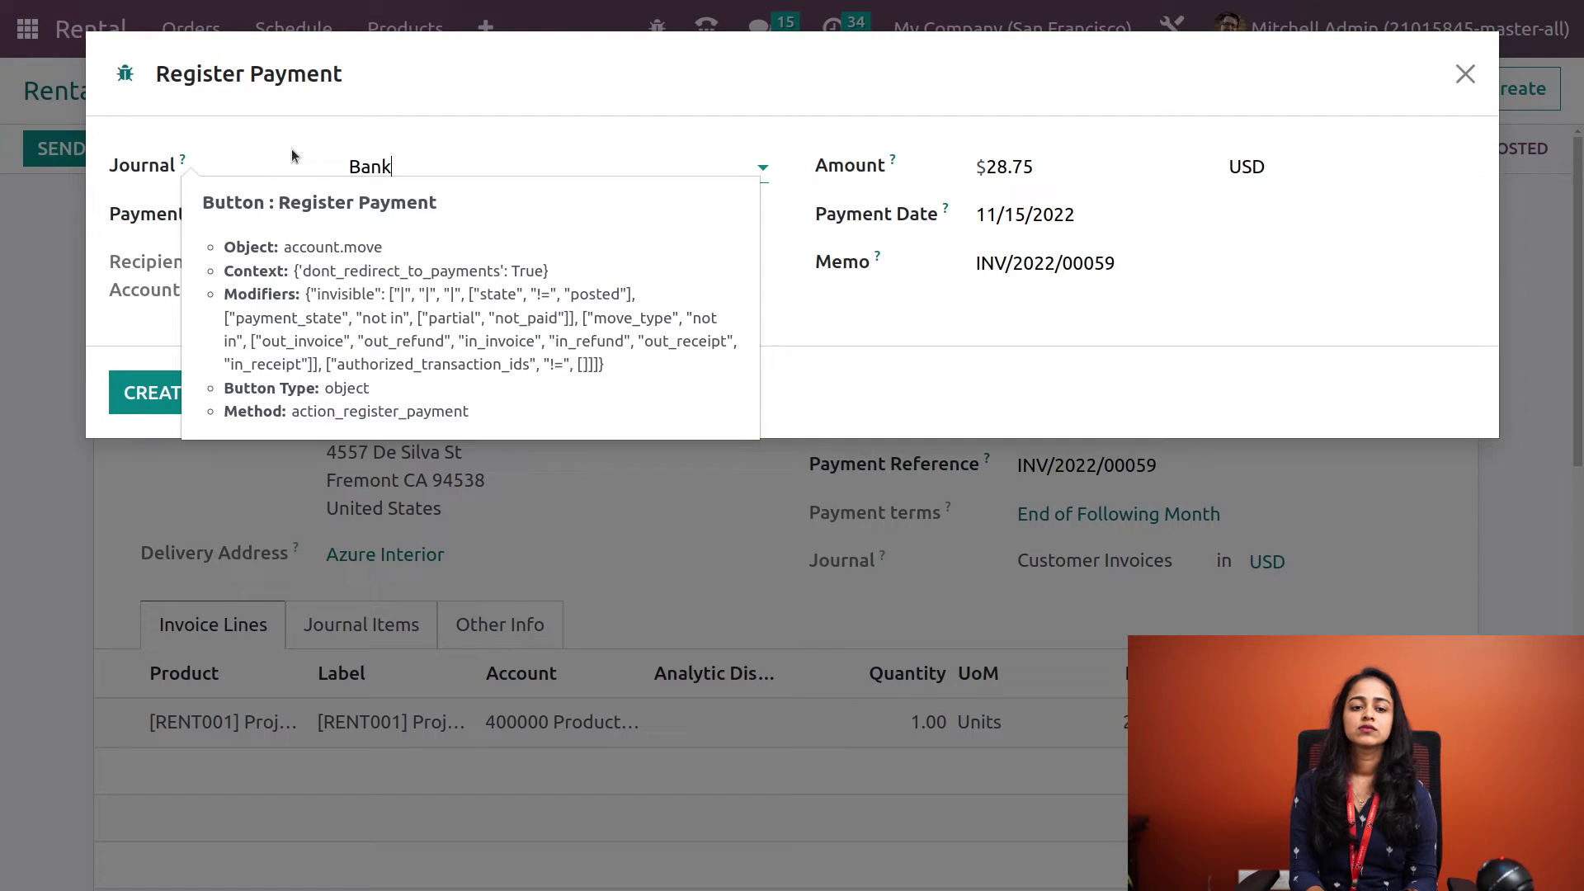
{"action": "left_click", "coordinate": [153, 392]}
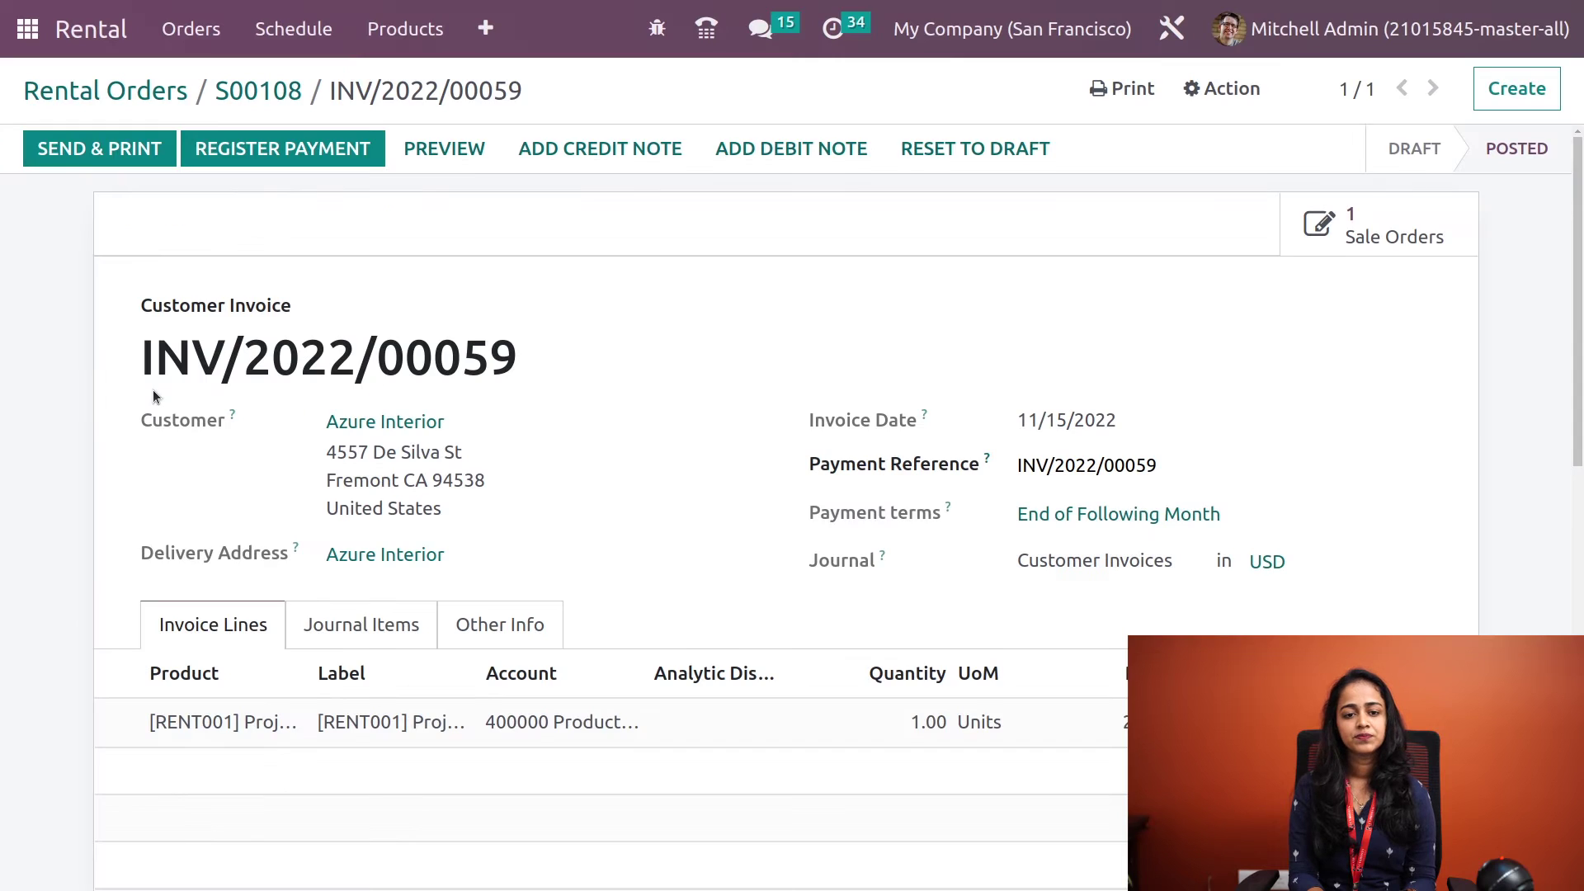
Return to rental order S00108 and validate the pickup of the projector
{"action": "left_click", "coordinate": [256, 93]}
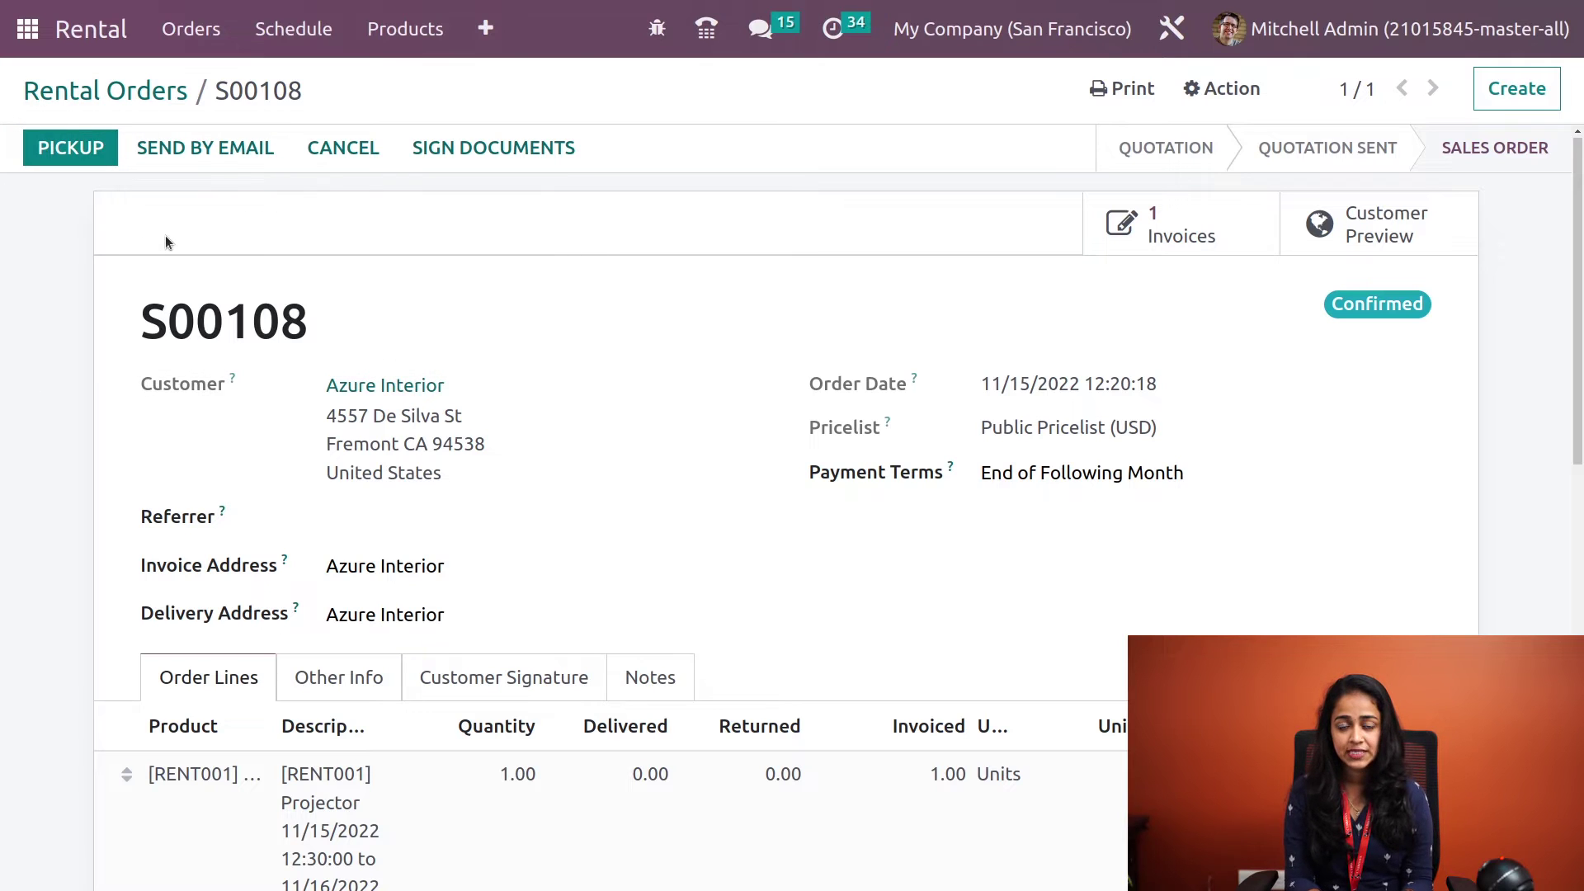
{"action": "left_click", "coordinate": [73, 147]}
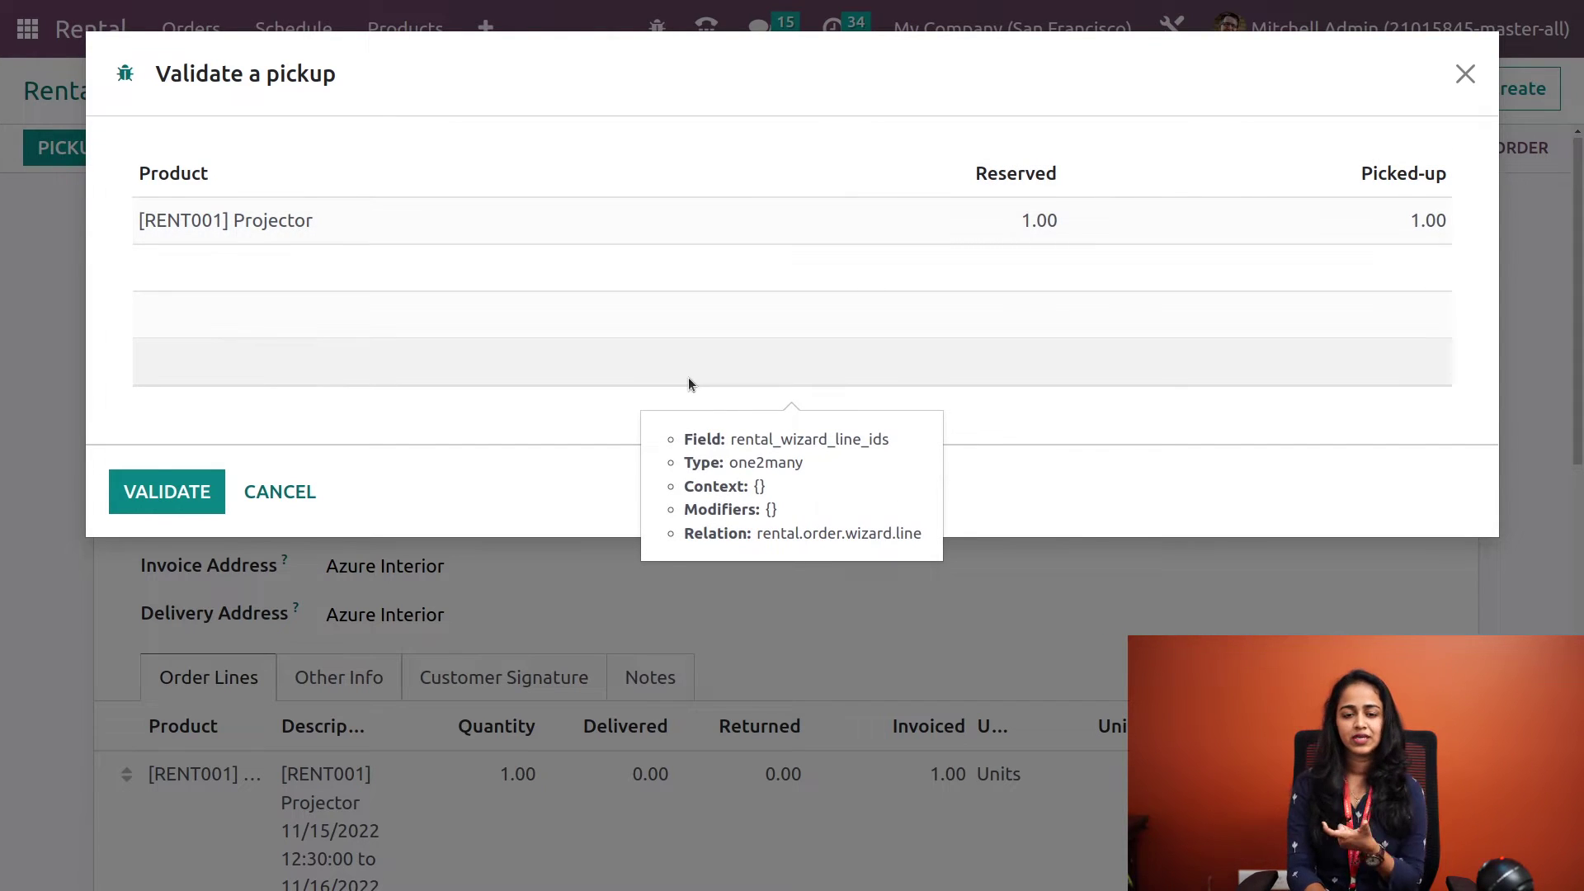
{"action": "left_click", "coordinate": [168, 491]}
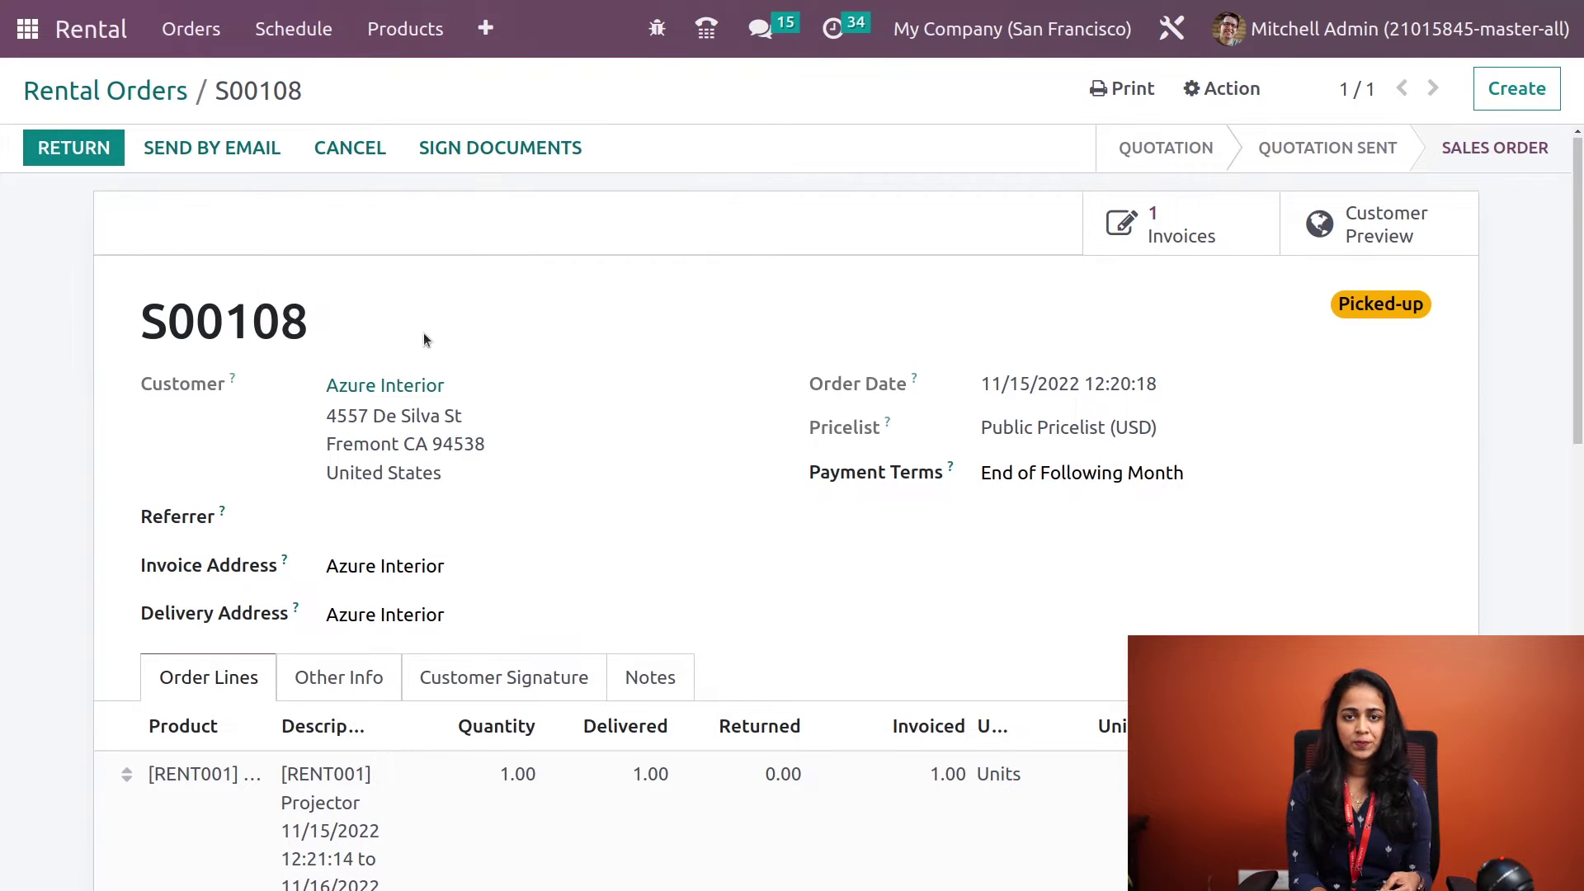
Go back to the rental orders overview and show orders of all invoice statuses
{"action": "left_click", "coordinate": [153, 105]}
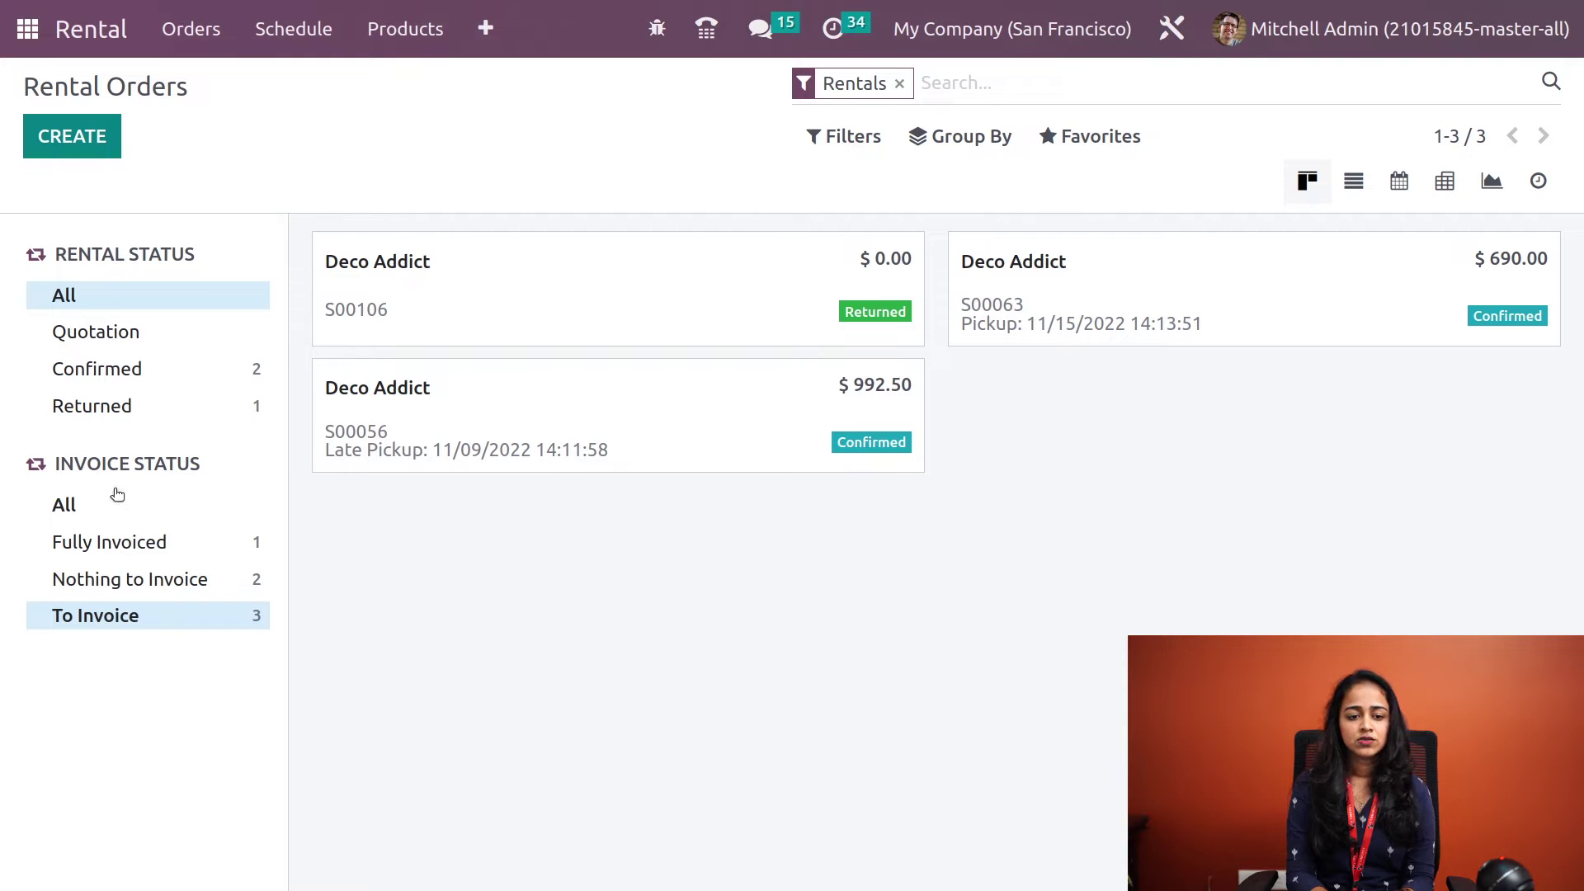
{"action": "left_click", "coordinate": [101, 513]}
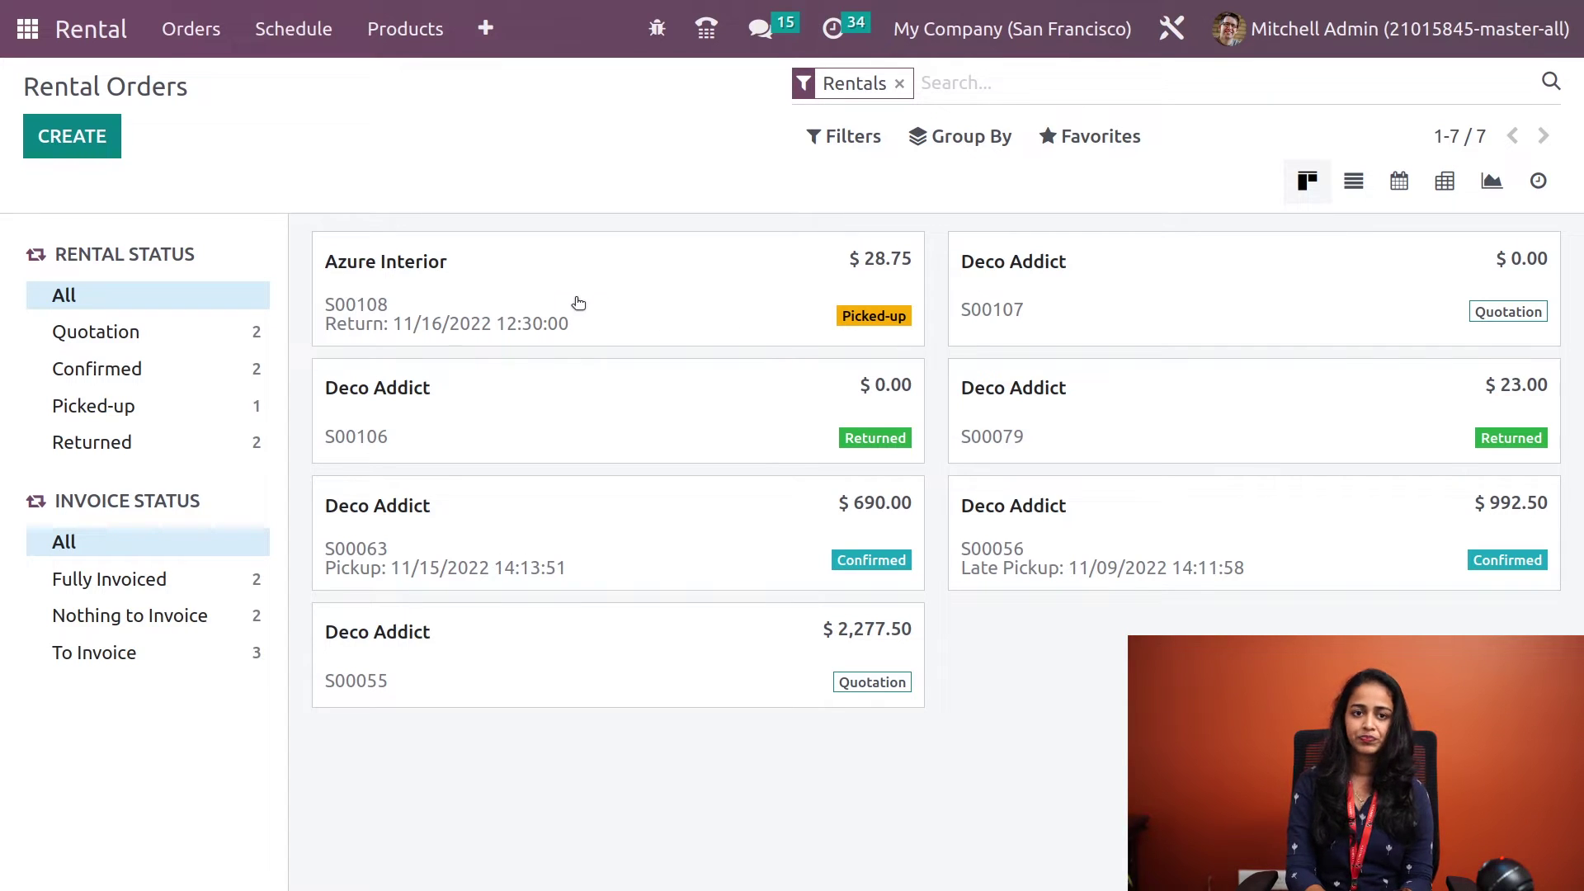
Open the rental schedule and view it by year, by week and by day
{"action": "left_click", "coordinate": [305, 49]}
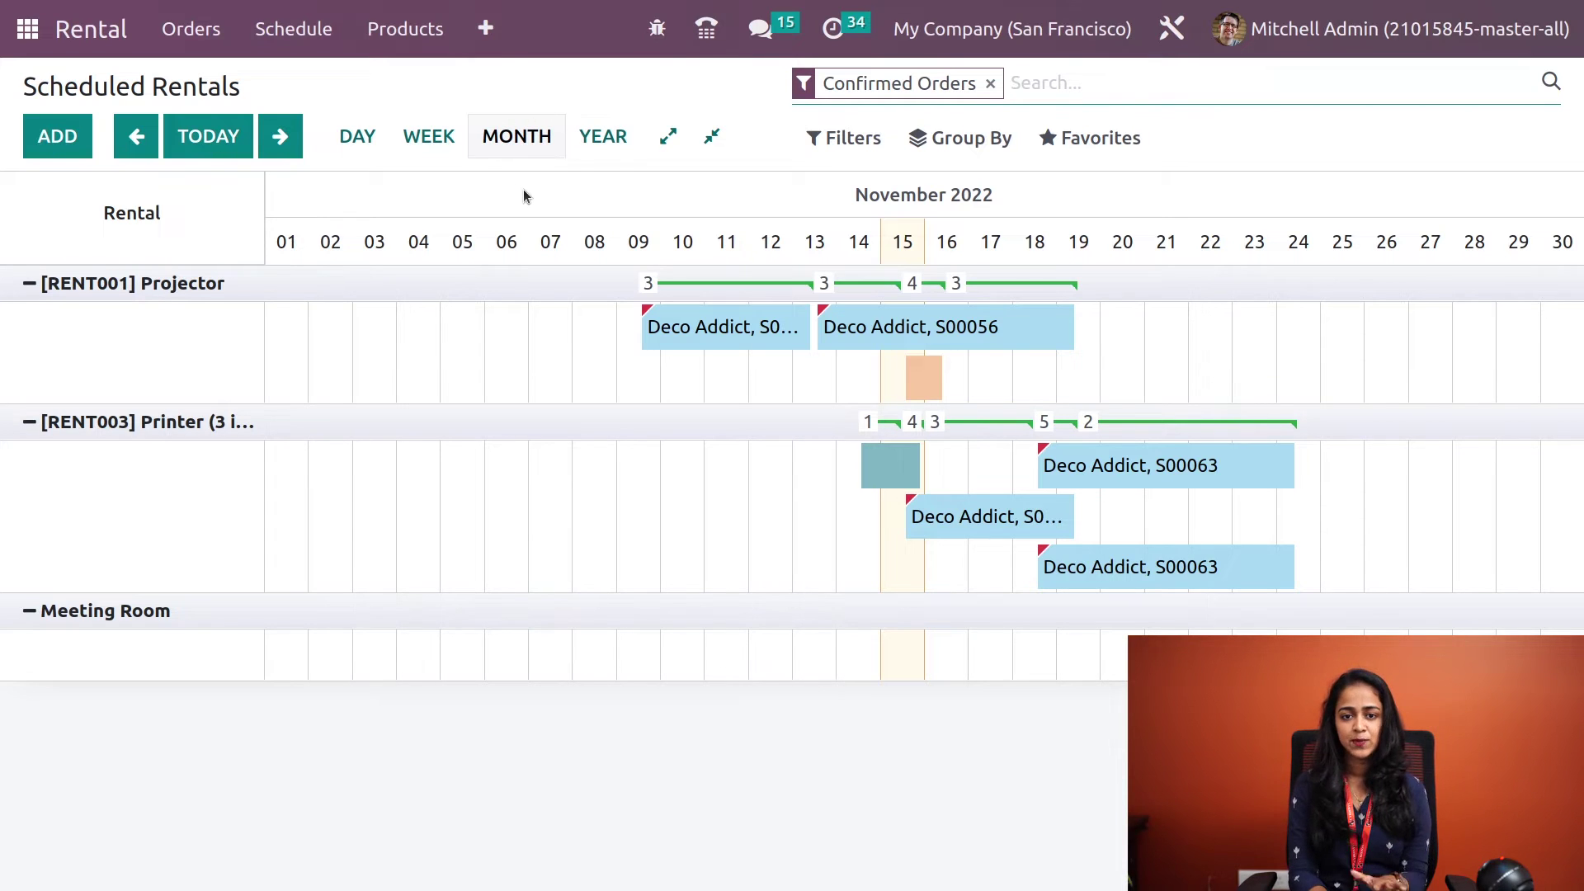
{"action": "left_click", "coordinate": [611, 132]}
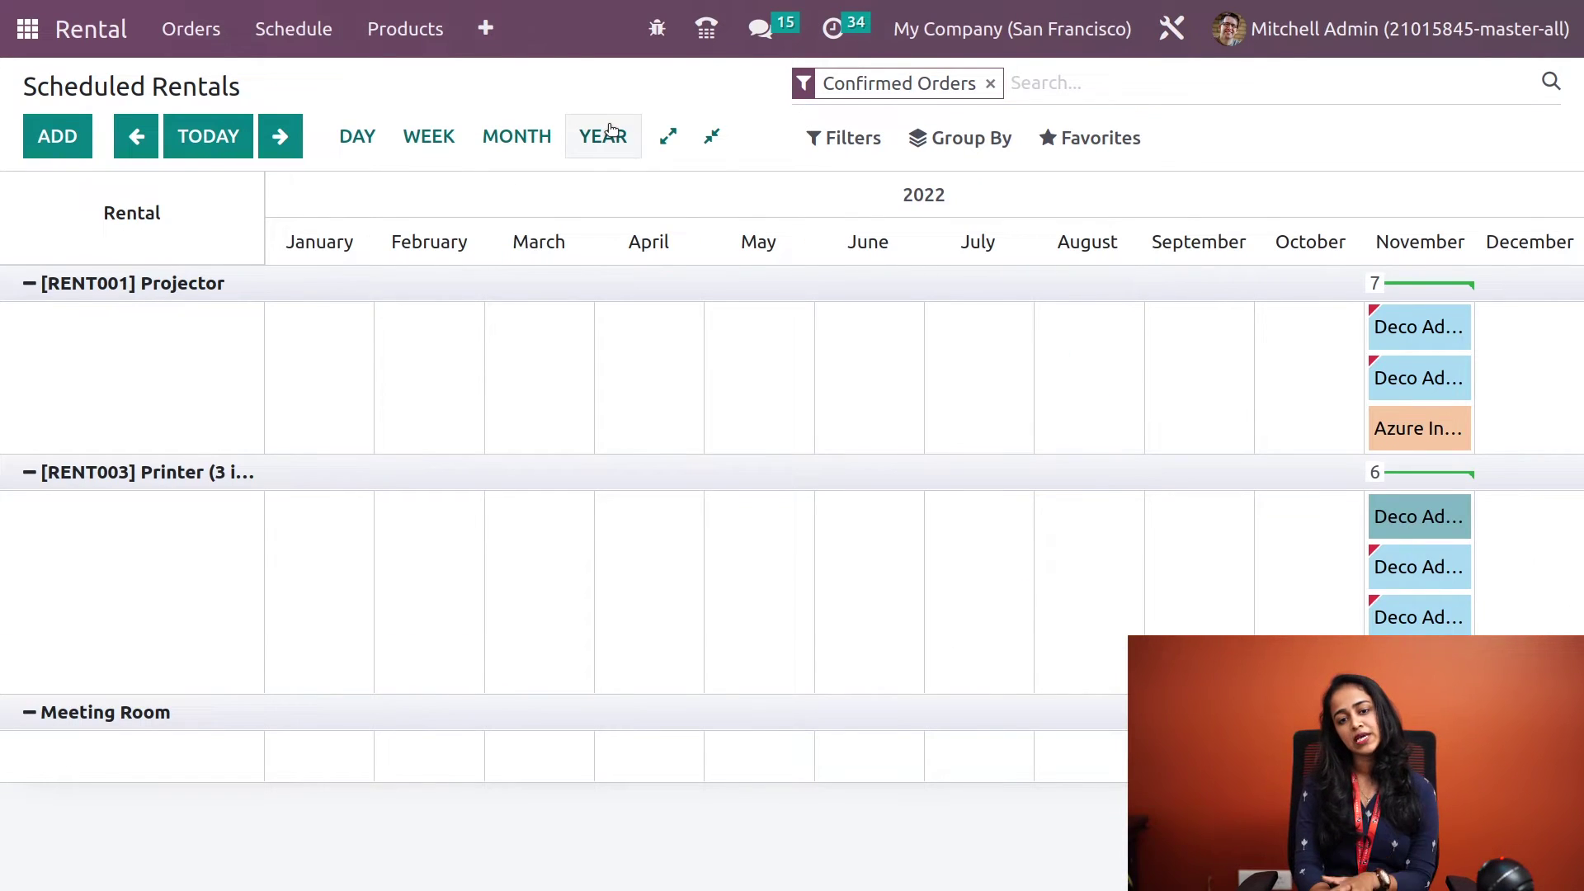
{"action": "left_click", "coordinate": [429, 150]}
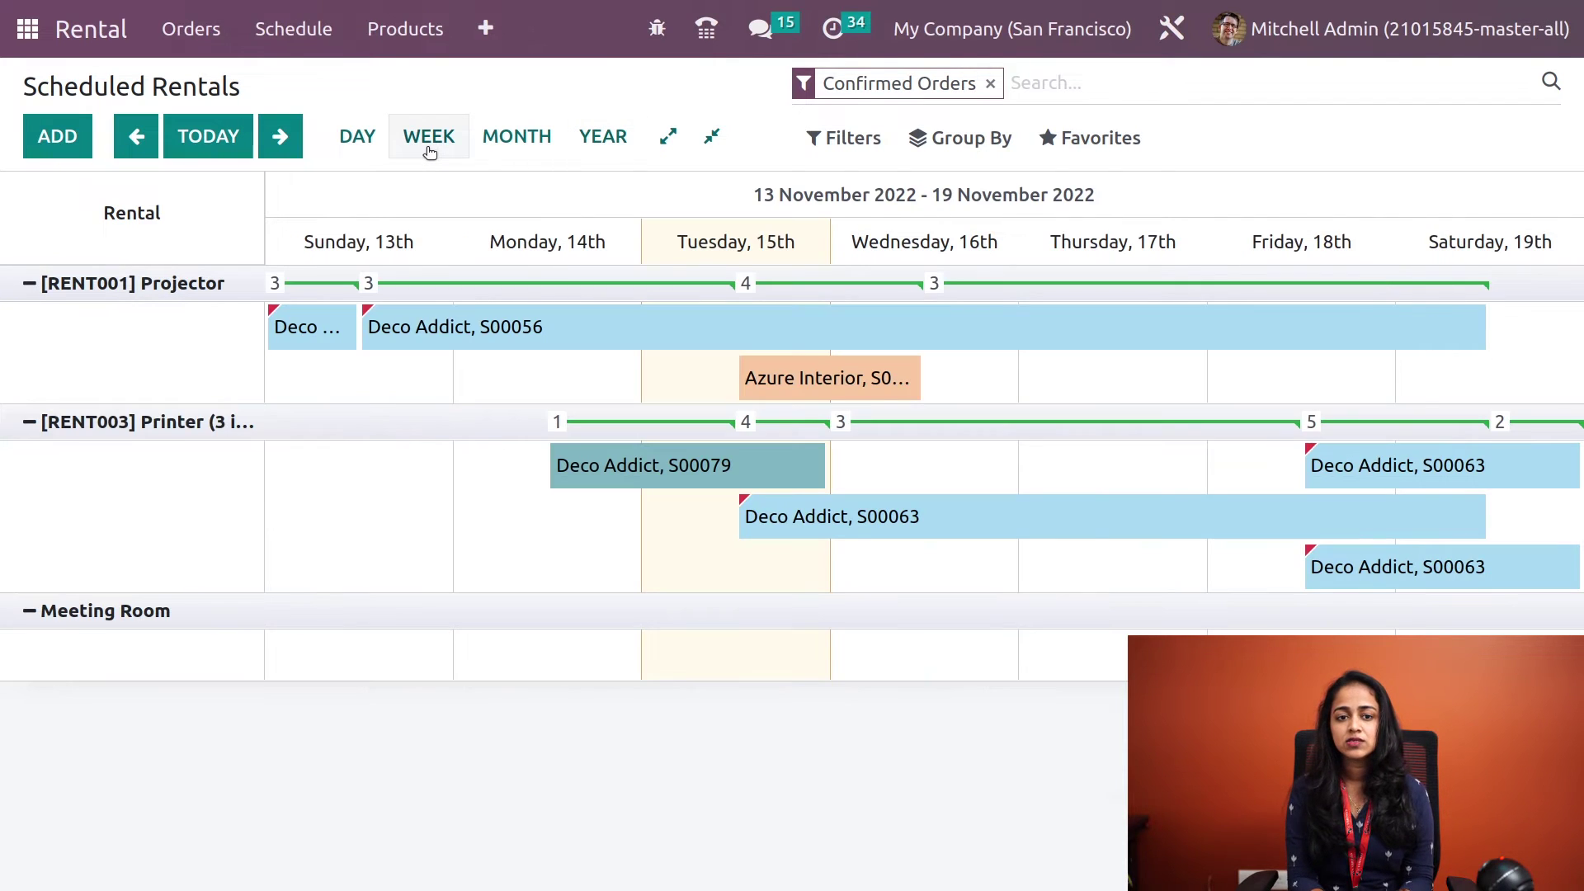
{"action": "left_click", "coordinate": [366, 132]}
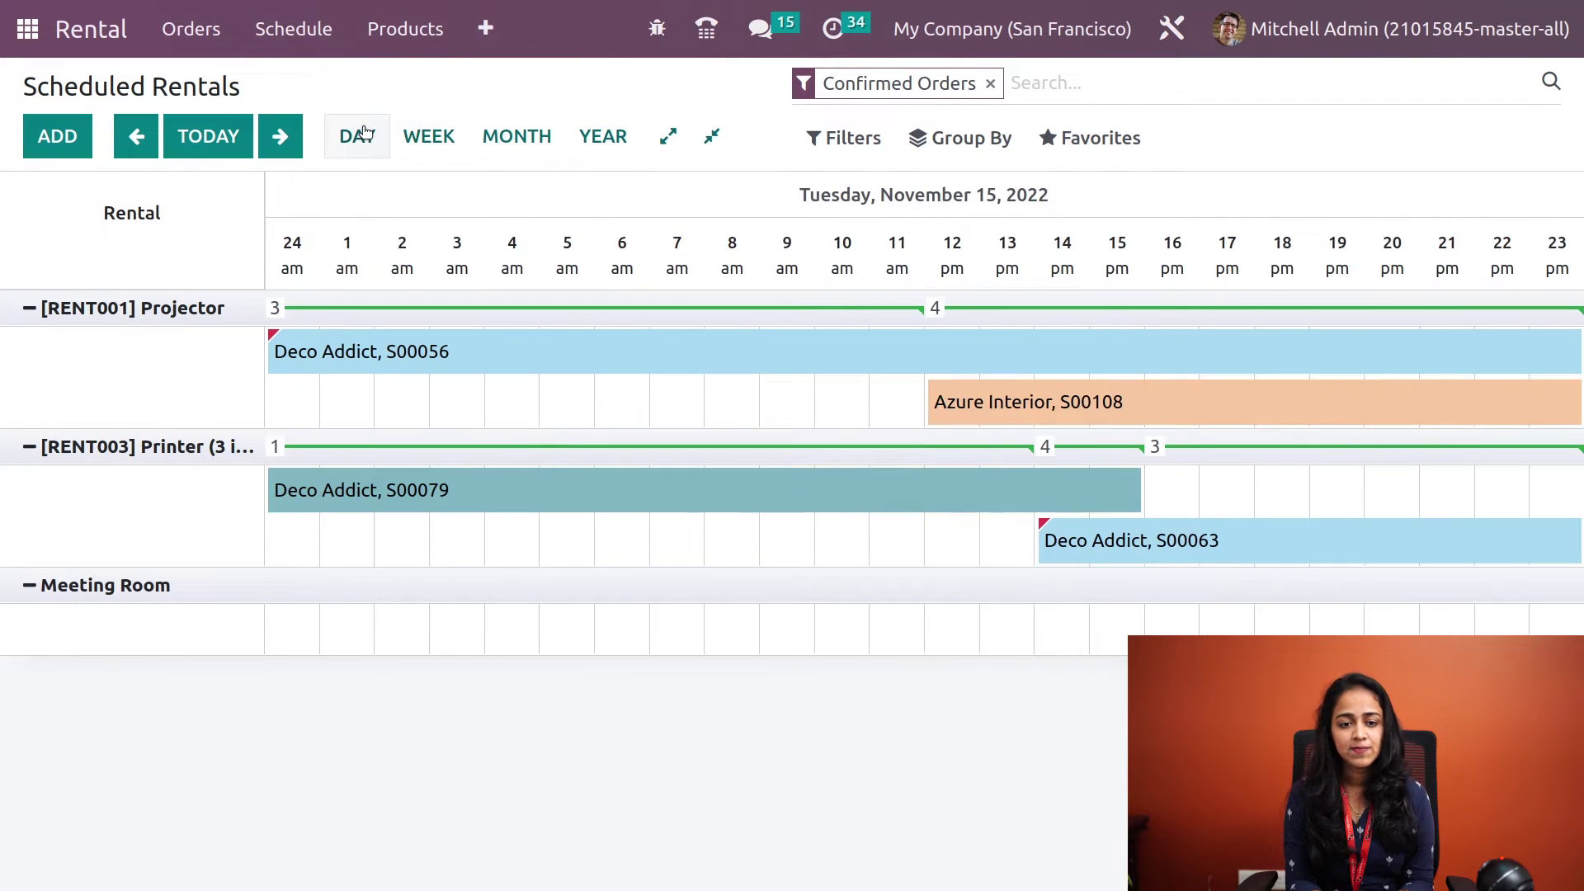
Create a new rental product named "speaker"
{"action": "left_click", "coordinate": [375, 39]}
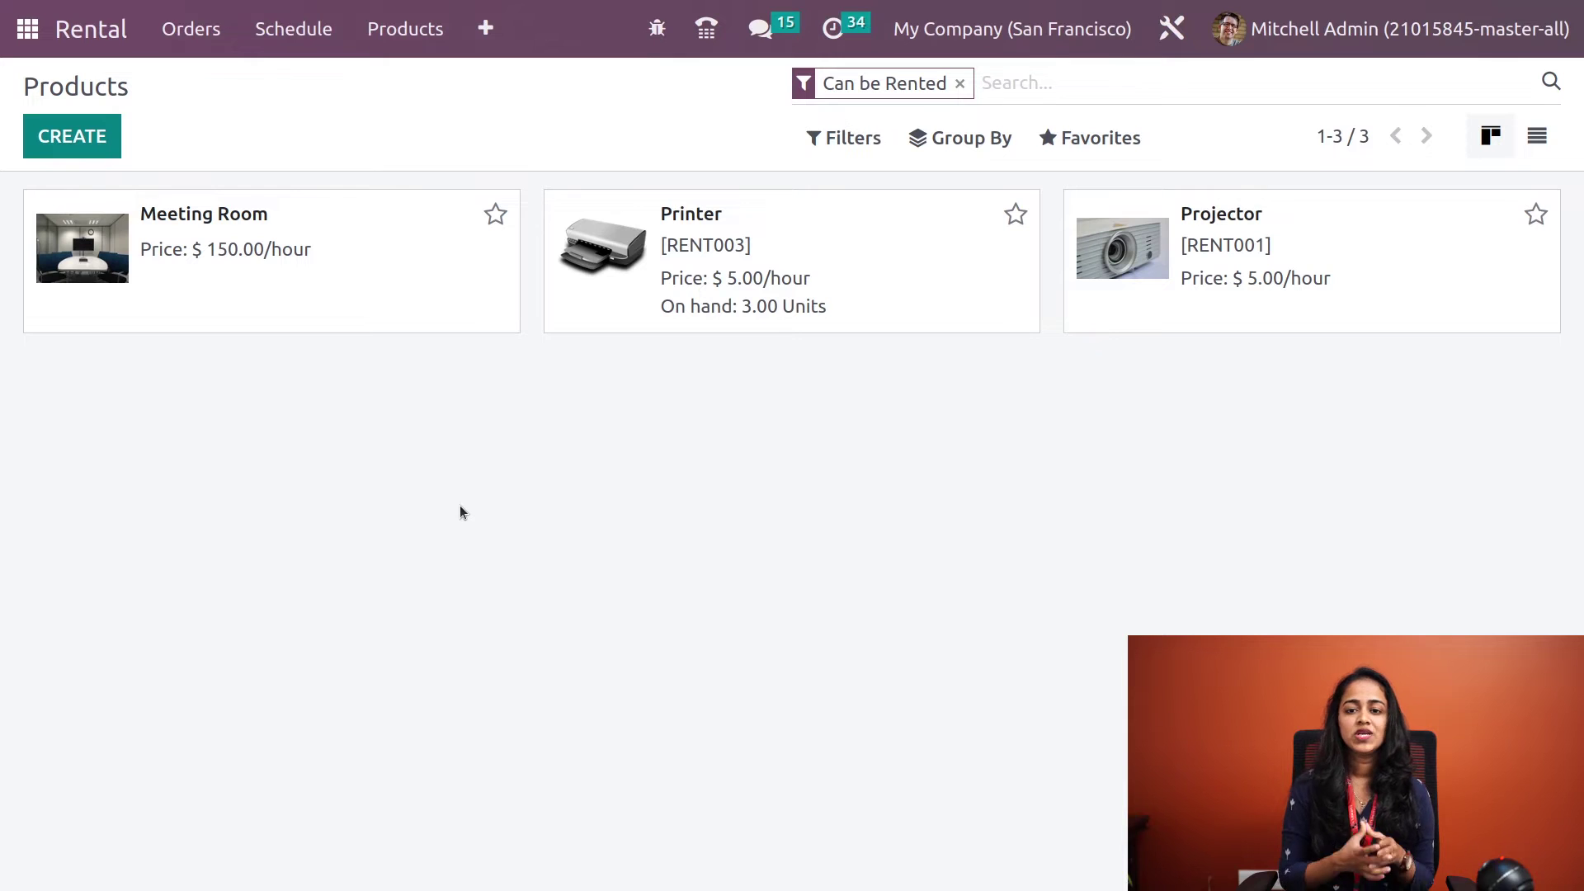
{"action": "left_click", "coordinate": [69, 137]}
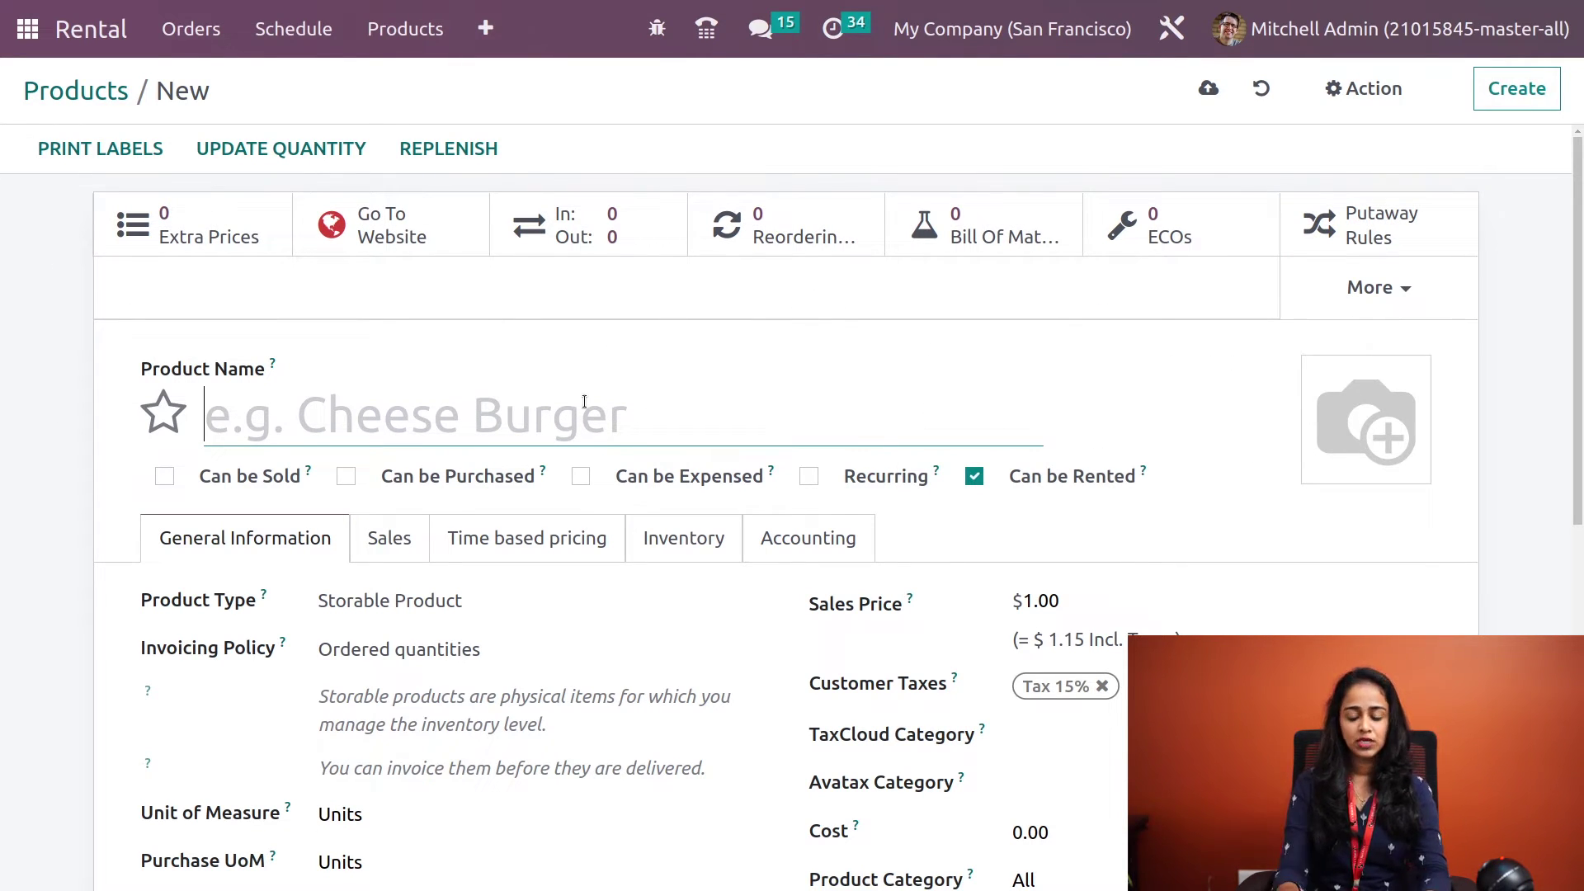
{"action": "type", "text": "pro"}
{"action": "key", "text": "BackSpace"}
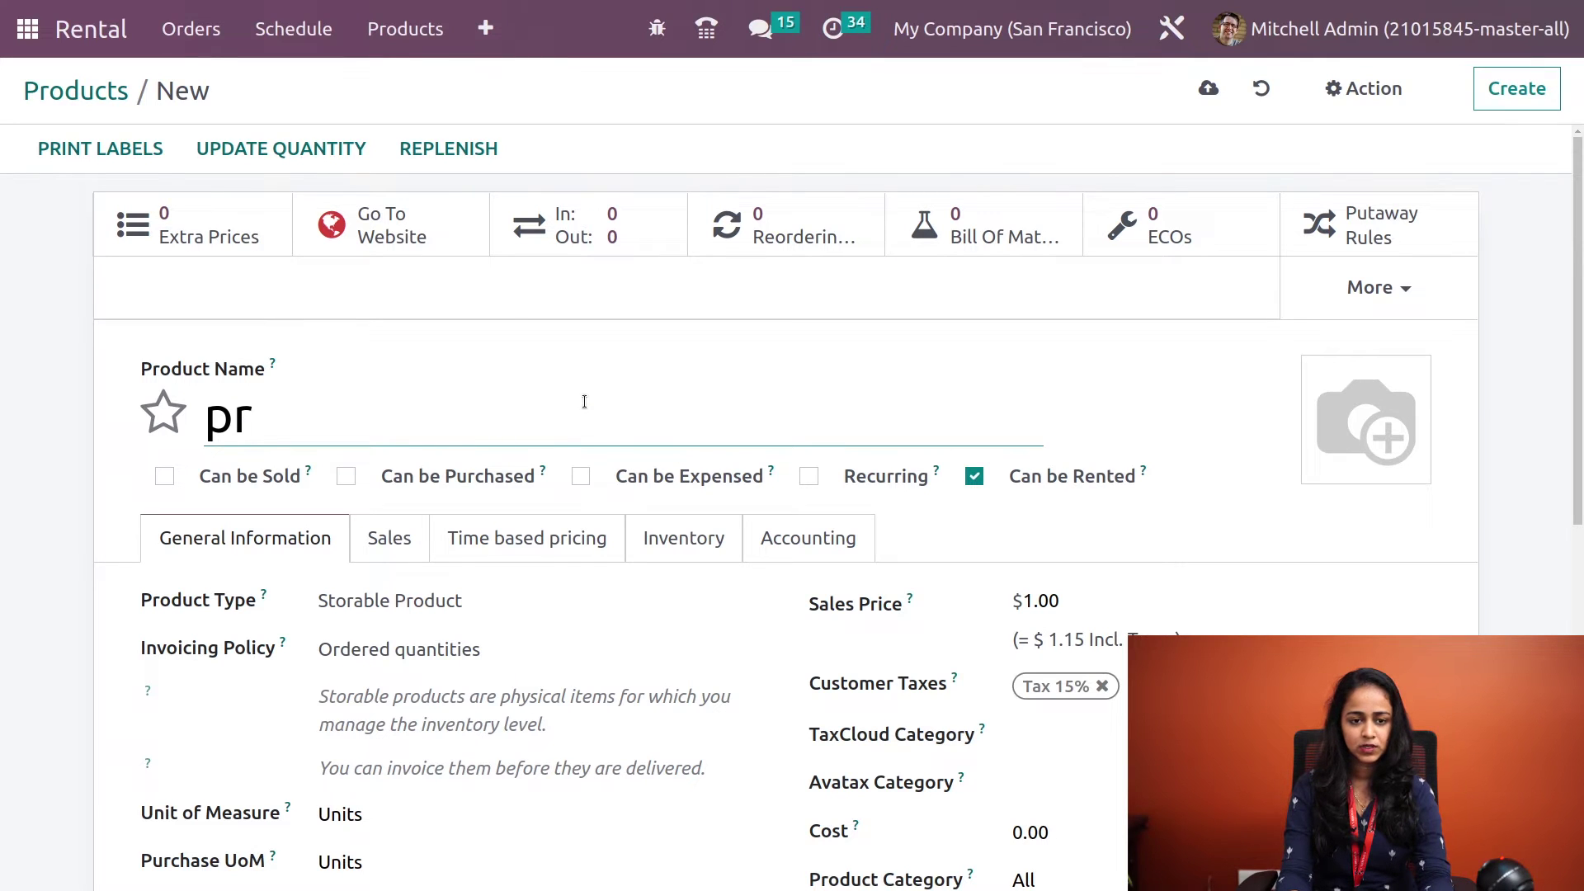
{"action": "key", "text": "BackSpace"}
{"action": "key", "text": "BackSpace"}
{"action": "type", "text": "speaker"}
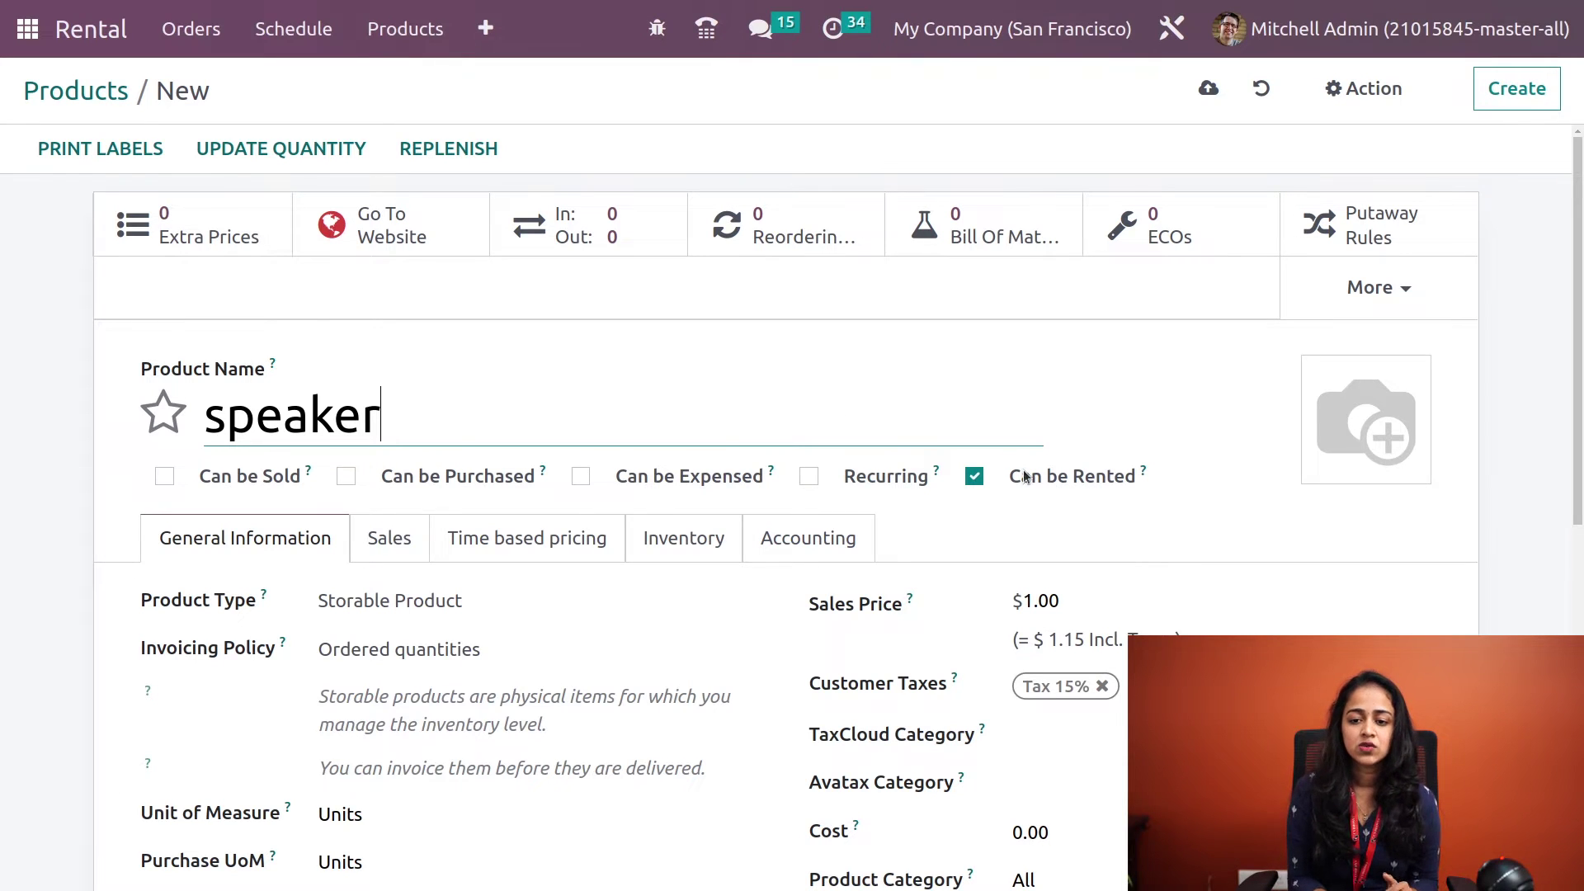
Set the speaker's sales price to $100.00, save the product and return to the product list
{"action": "scroll", "coordinate": [637, 759], "scroll_direction": "down", "scroll_amount": 4}
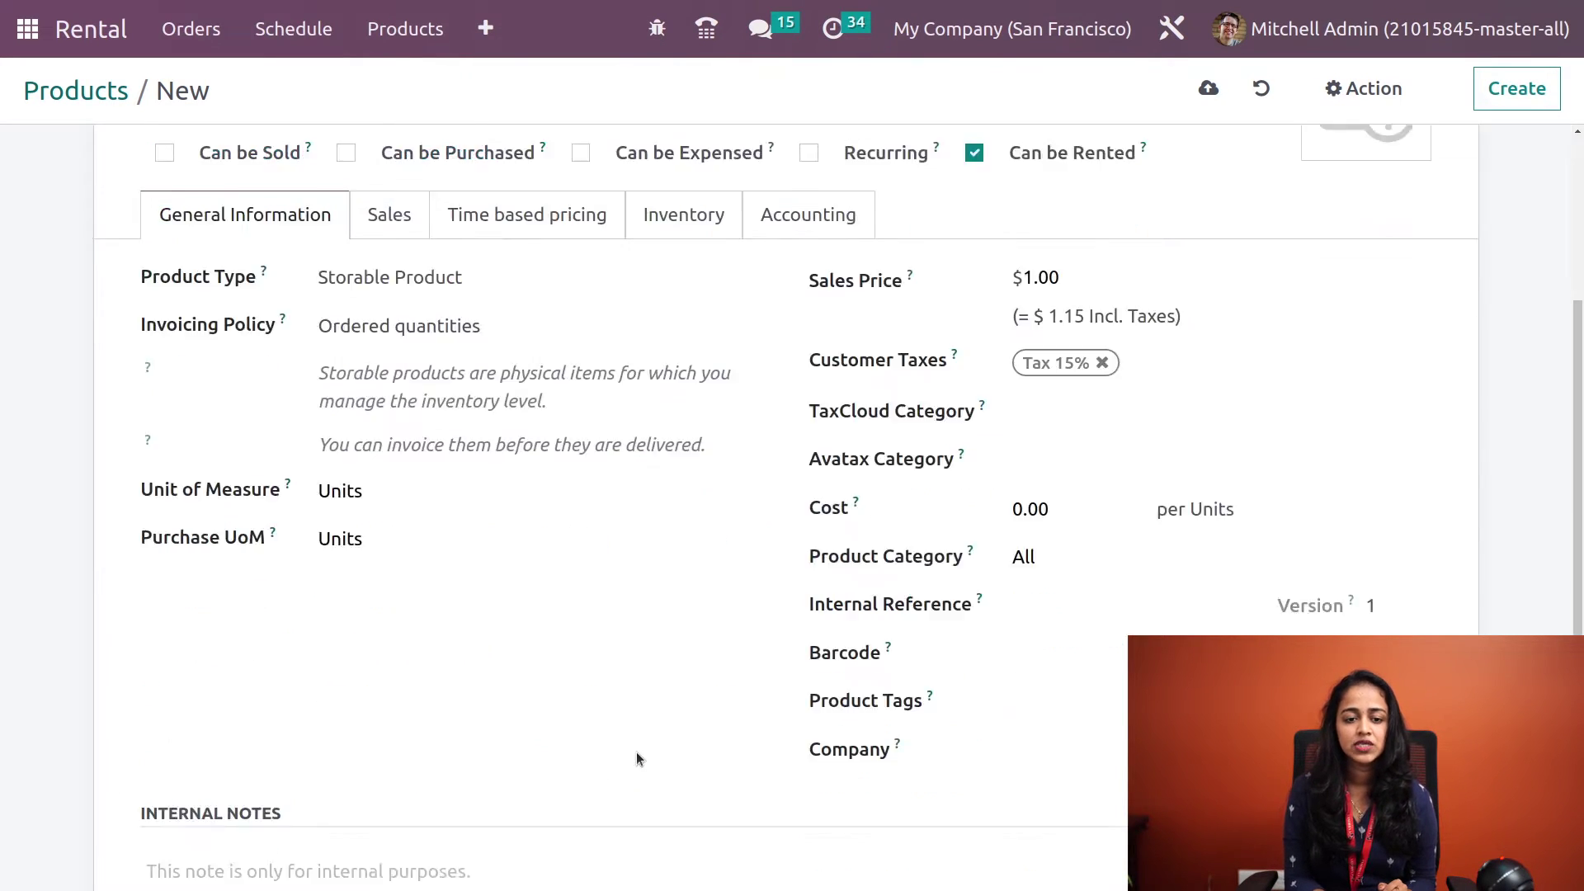
{"action": "scroll", "coordinate": [636, 751], "scroll_direction": "up", "scroll_amount": 1}
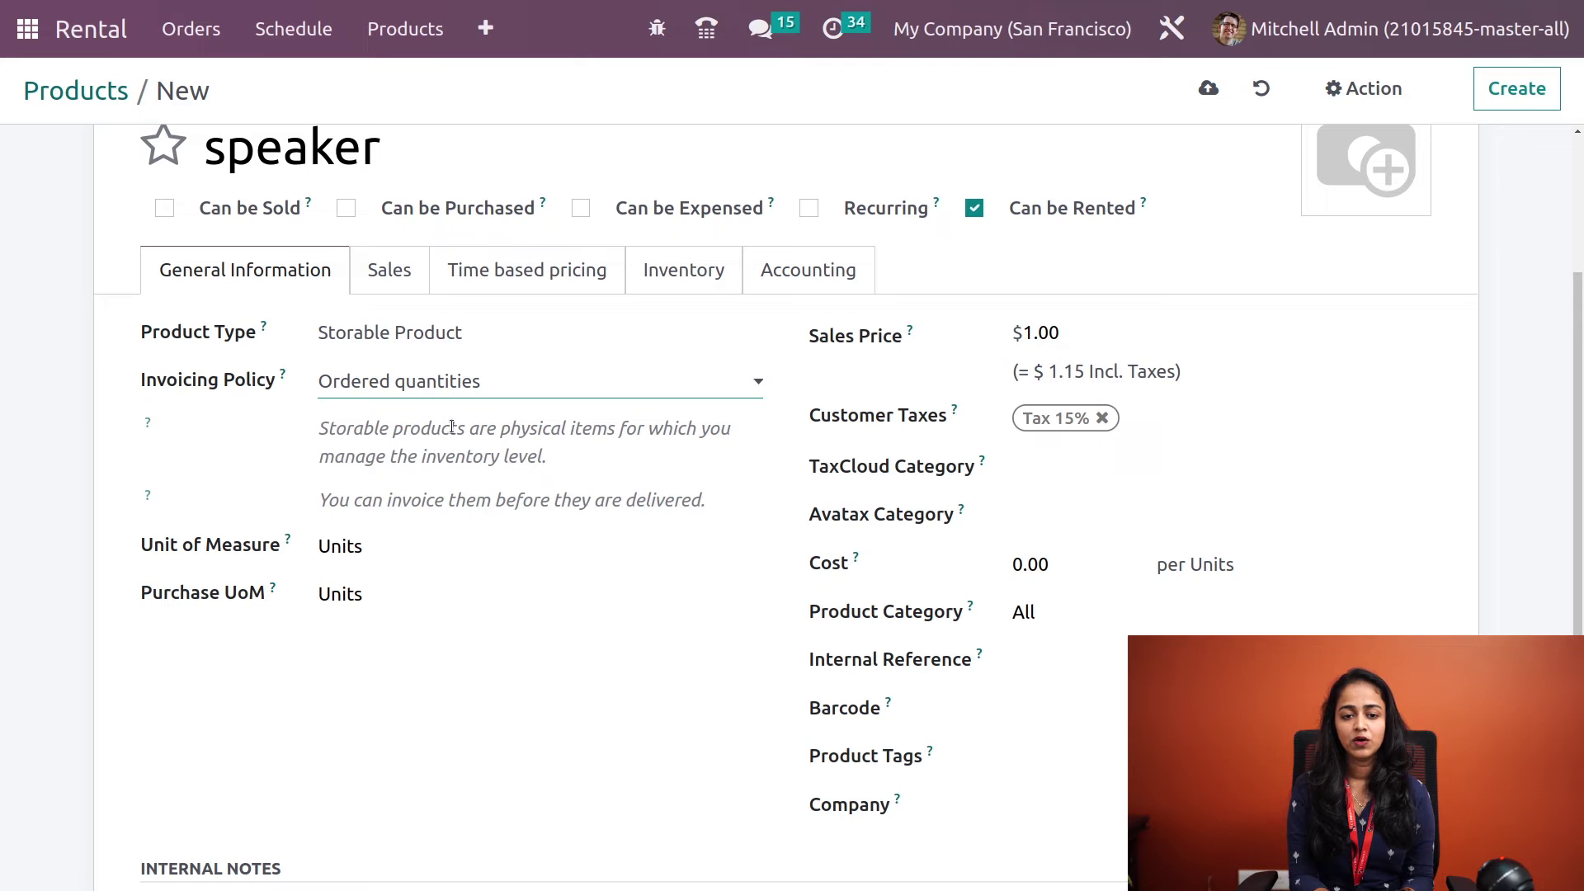
{"action": "left_click", "coordinate": [1035, 334]}
{"action": "type", "text": "00"}
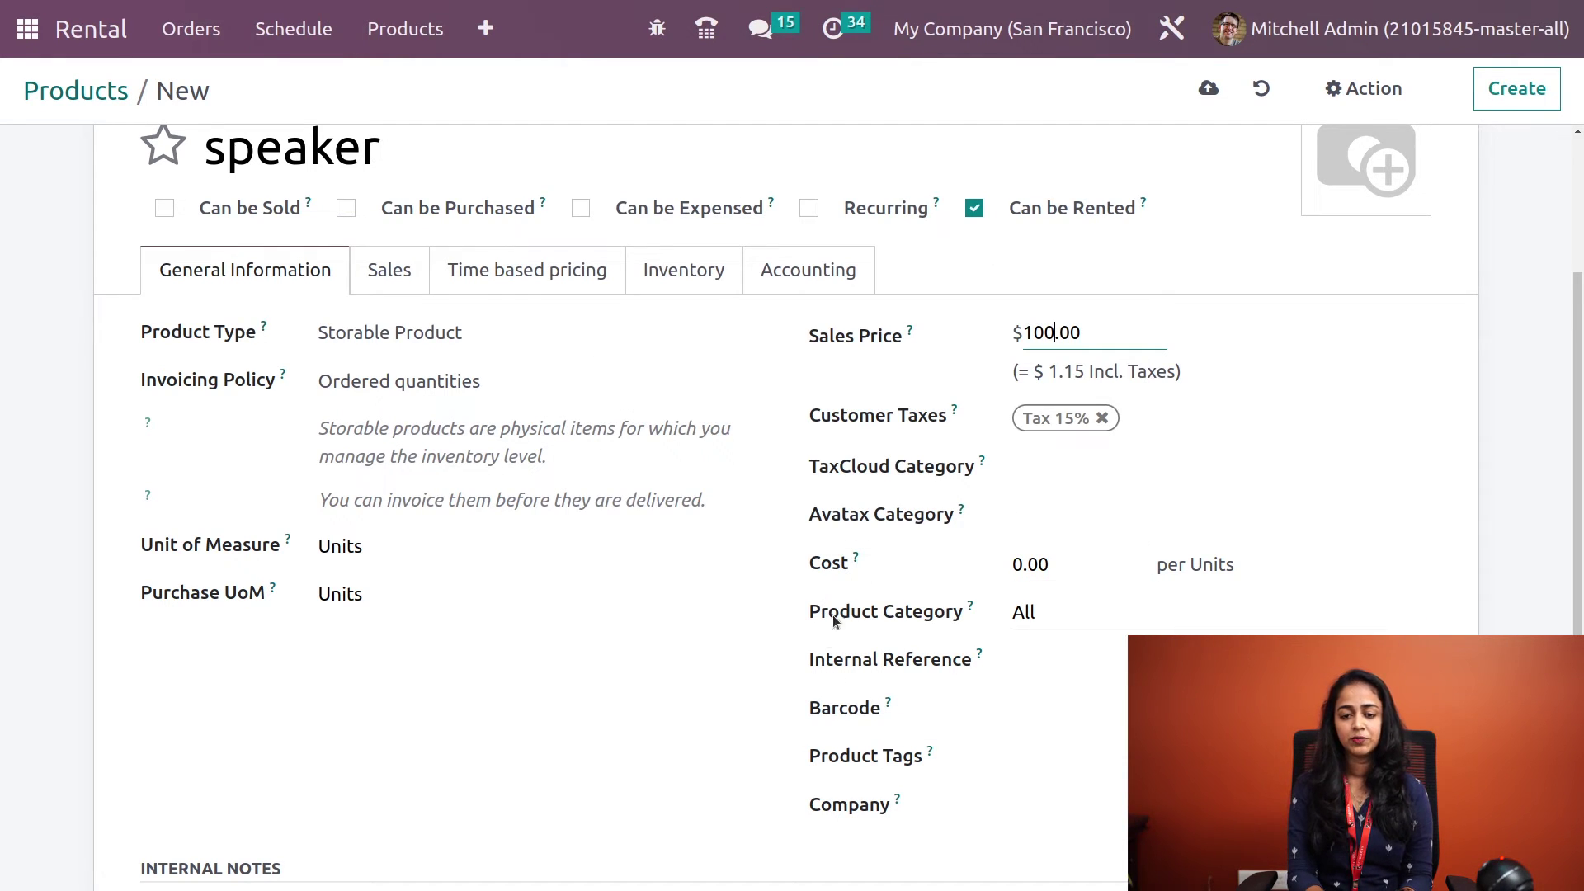
{"action": "scroll", "coordinate": [831, 748], "scroll_direction": "down", "scroll_amount": 3}
{"action": "scroll", "coordinate": [665, 553], "scroll_direction": "up", "scroll_amount": 6}
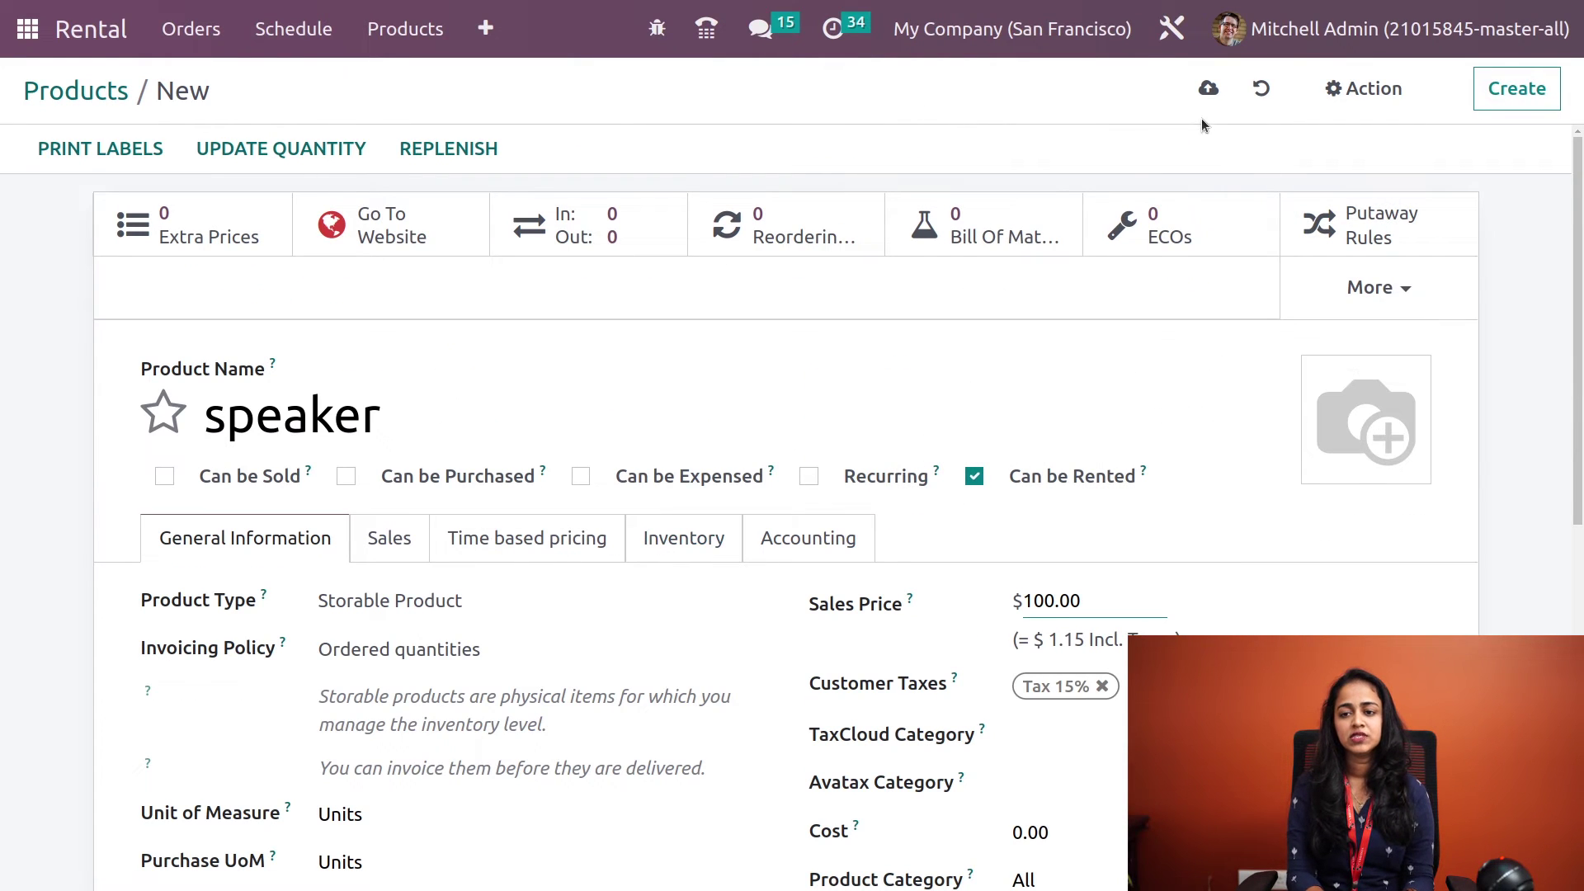
{"action": "left_click", "coordinate": [1208, 90]}
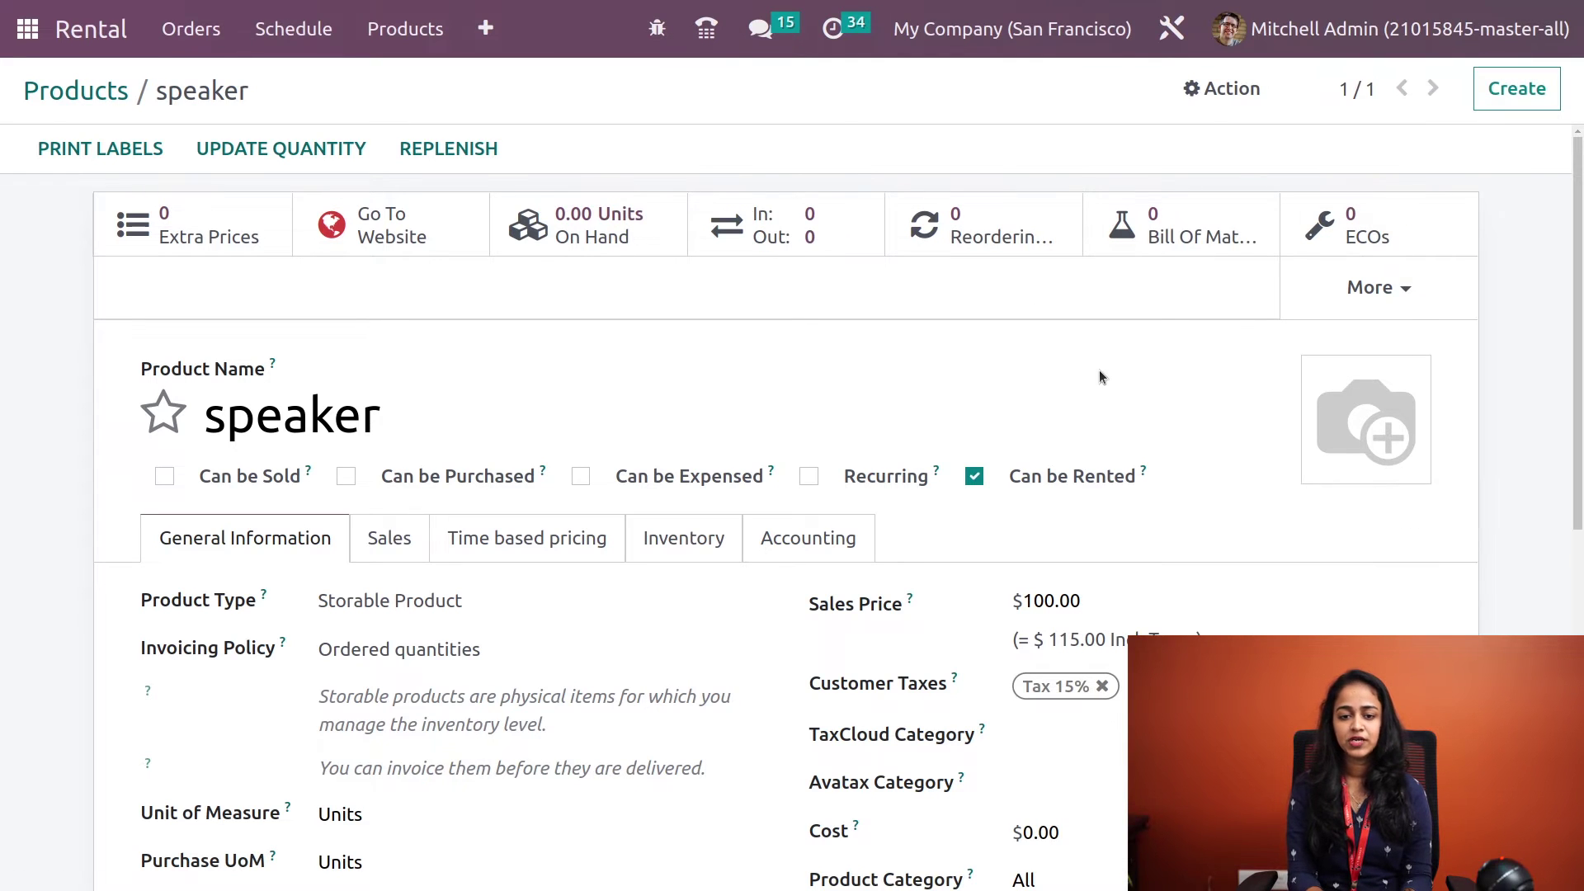
{"action": "left_click", "coordinate": [102, 87]}
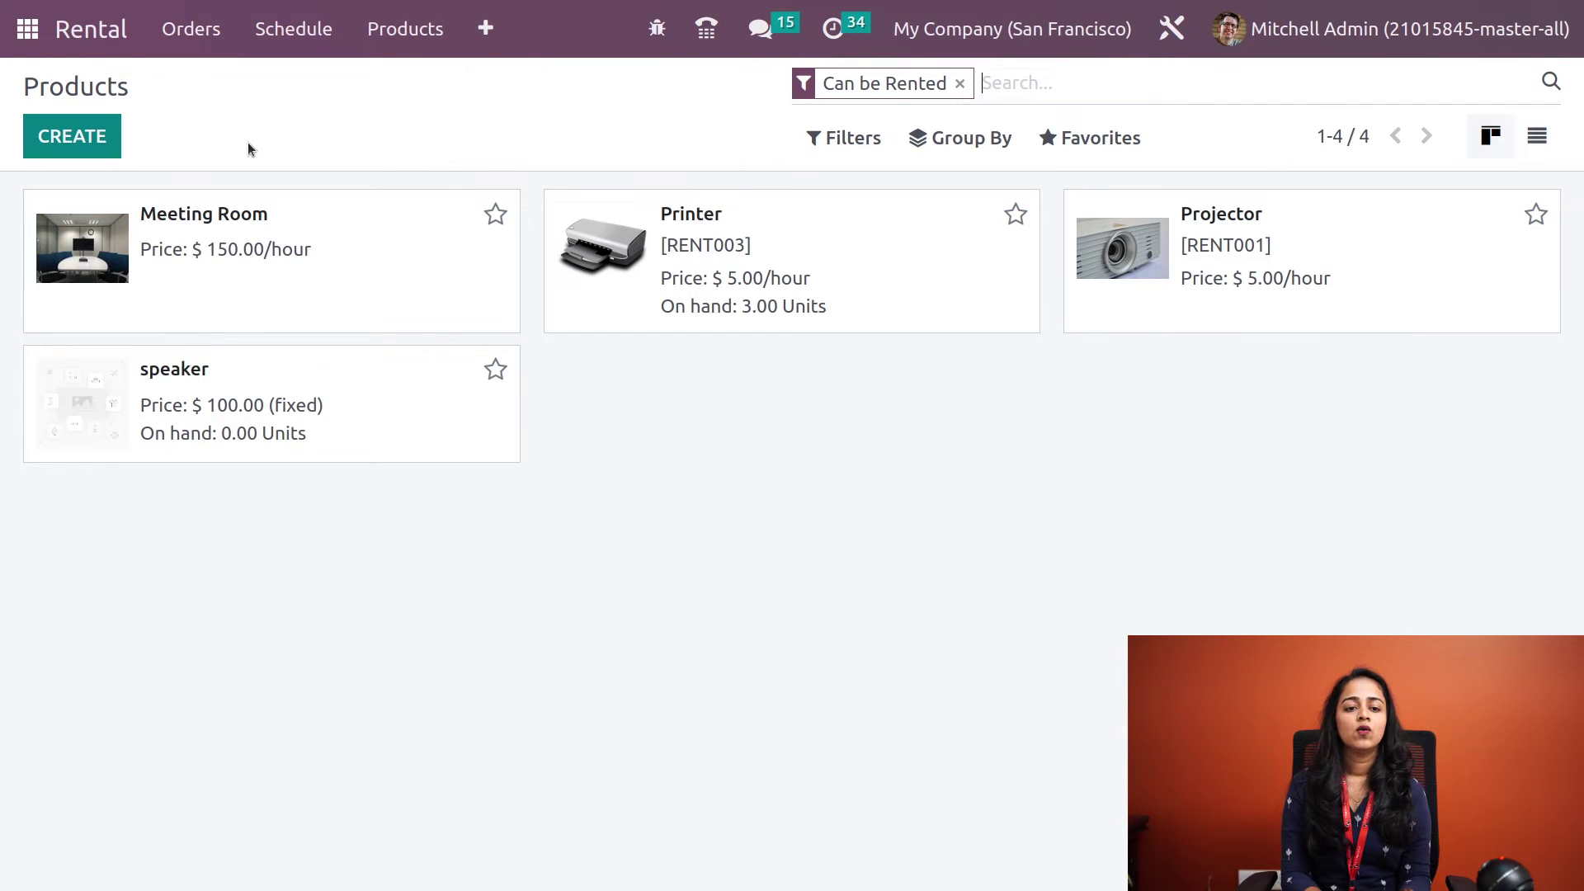
Open the rental analysis report and display it as a bar chart and as a pie chart
{"action": "left_click", "coordinate": [487, 31]}
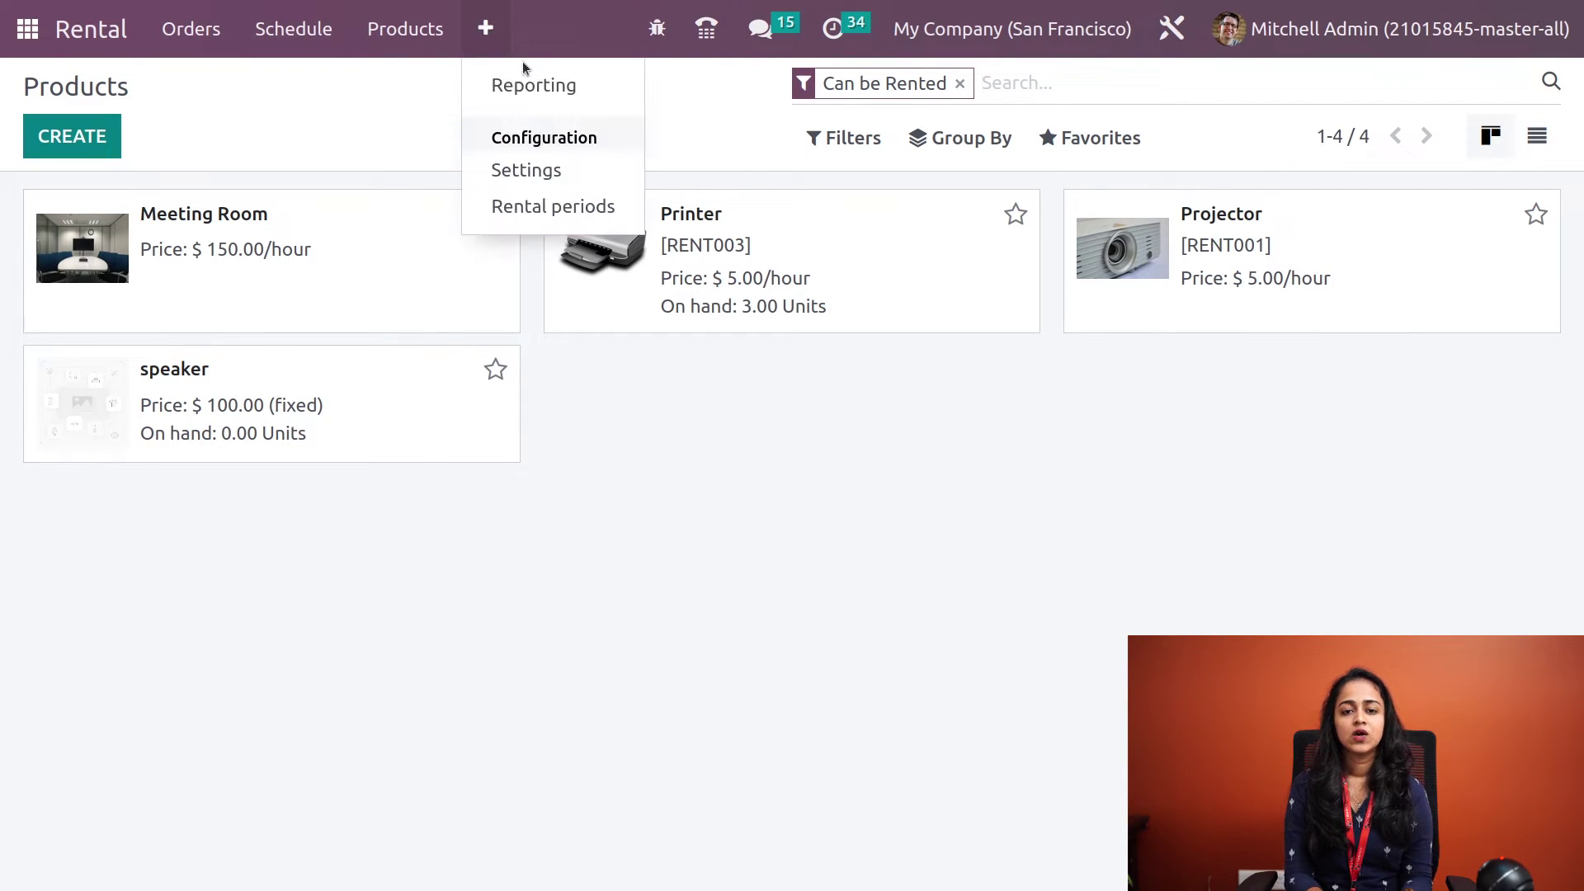
{"action": "left_click", "coordinate": [567, 83]}
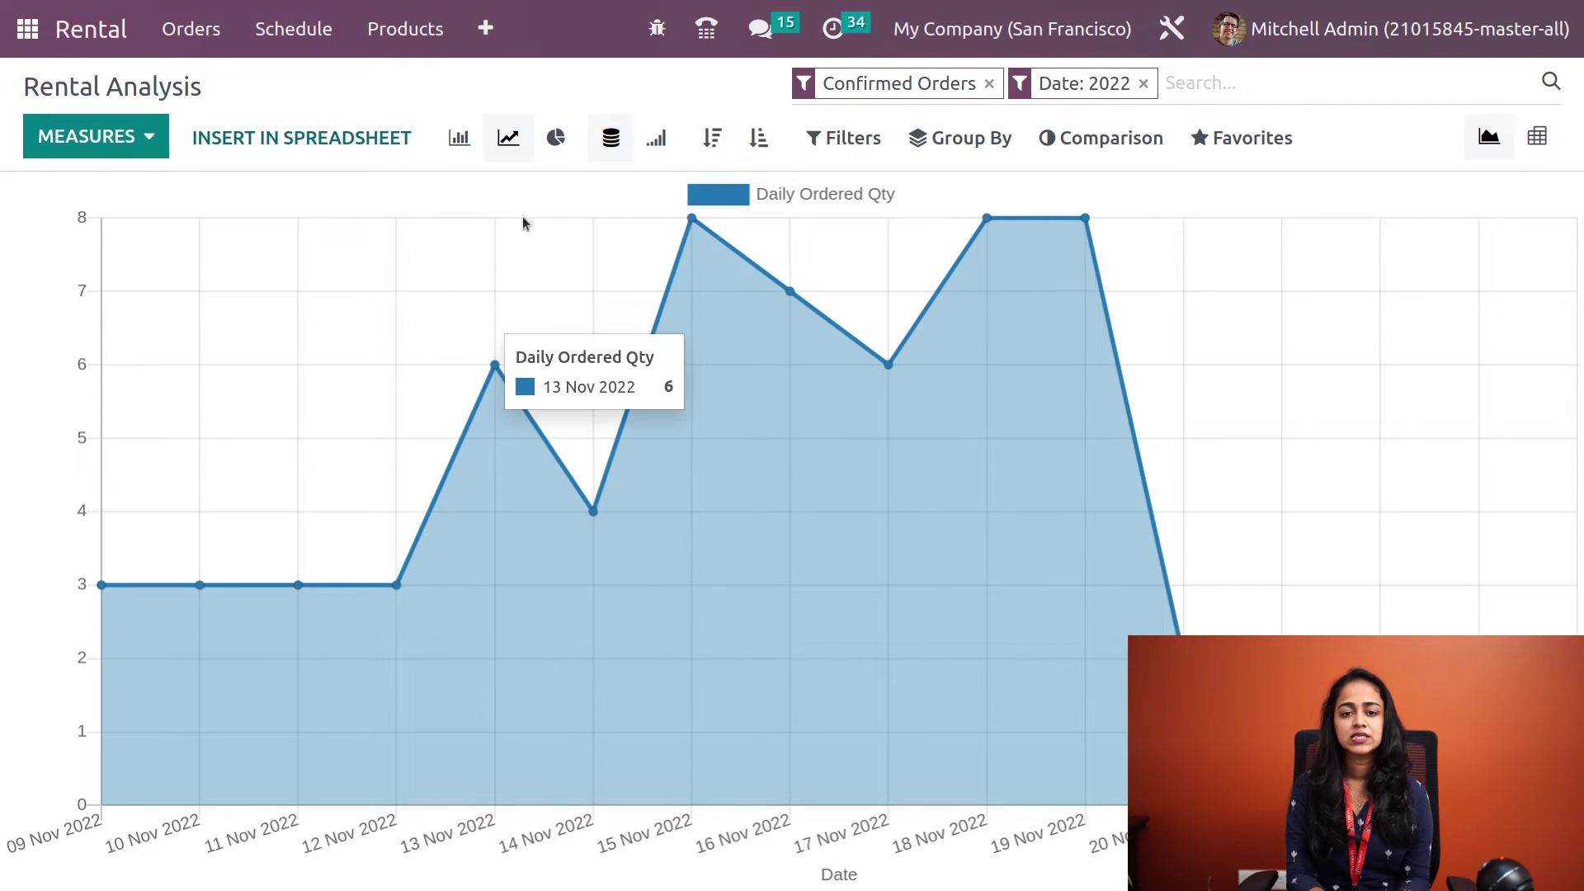
{"action": "left_click", "coordinate": [462, 154]}
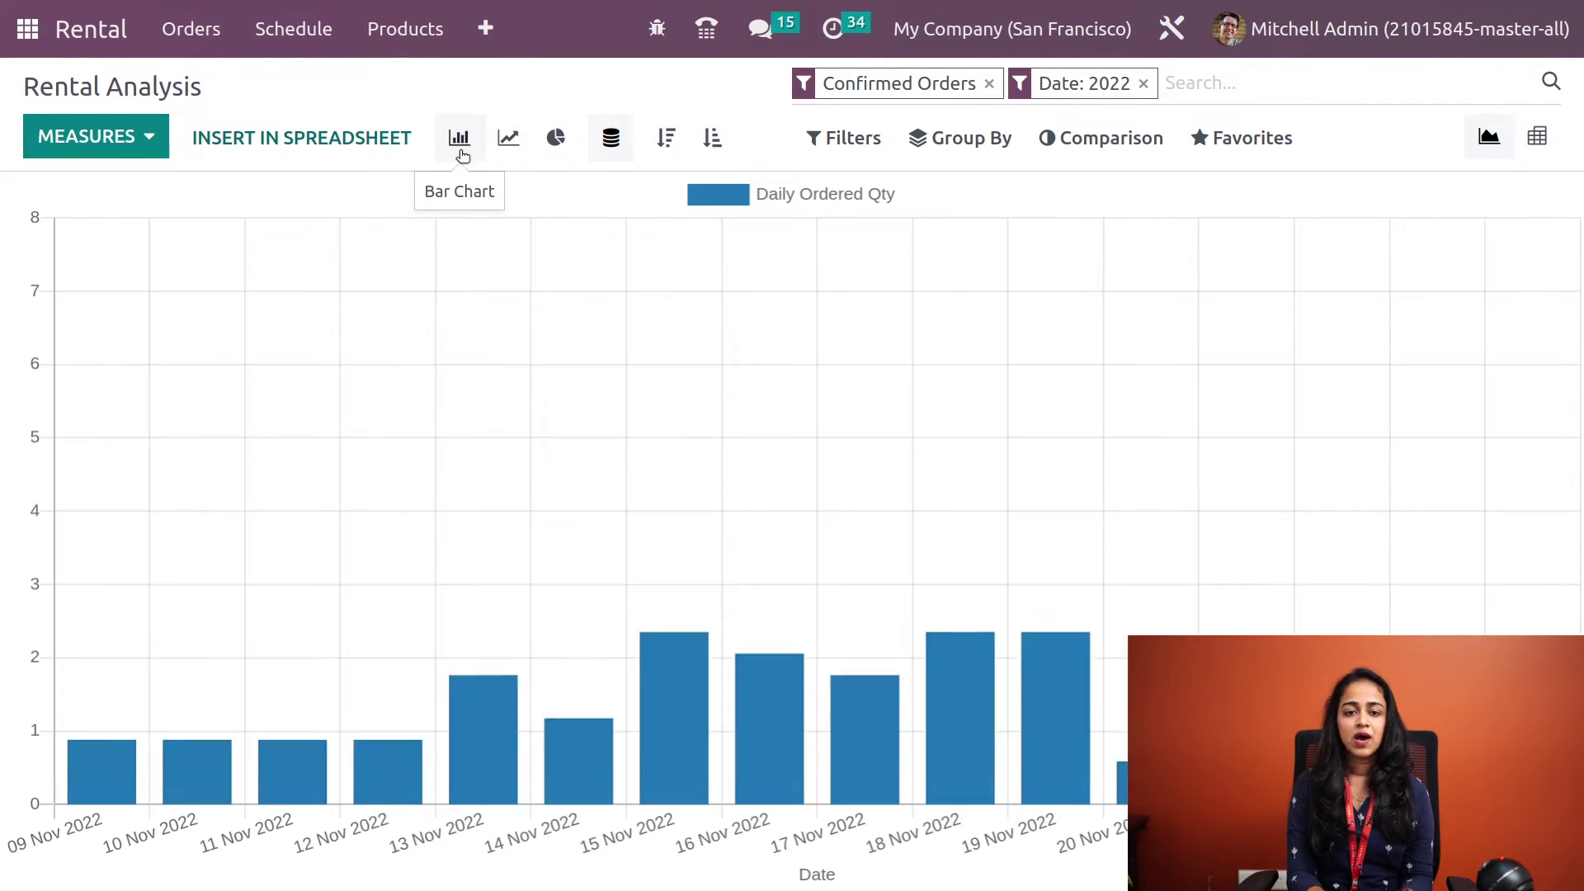
{"action": "left_click", "coordinate": [551, 152]}
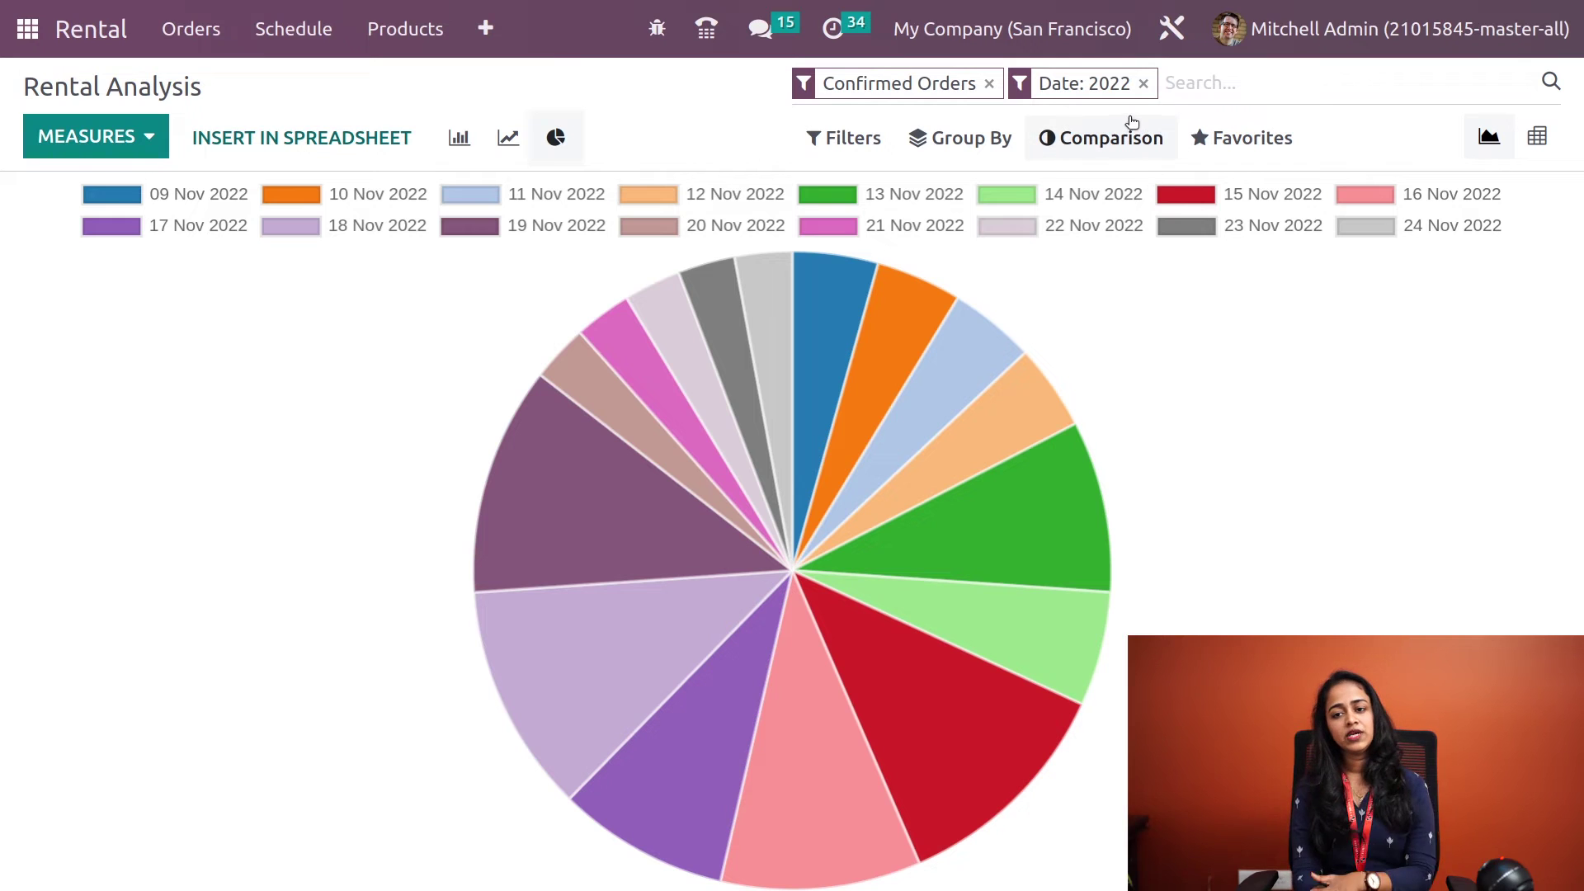
Change the measure of the rental analysis pie chart to Daily Returned Qty
{"action": "mouse_move", "coordinate": [1021, 486]}
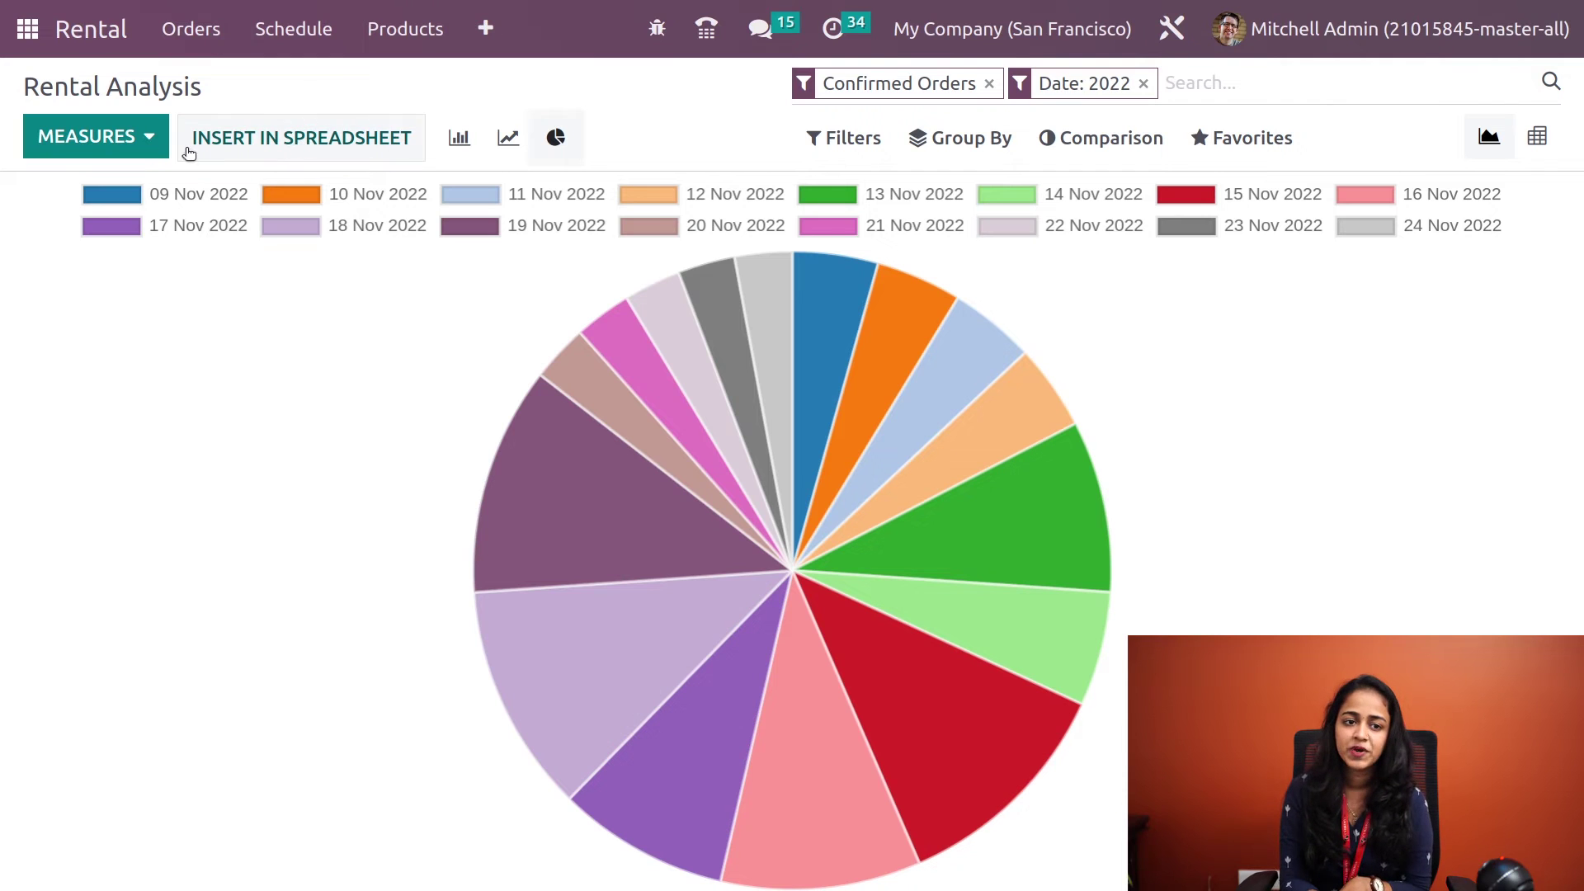
{"action": "left_click", "coordinate": [147, 146]}
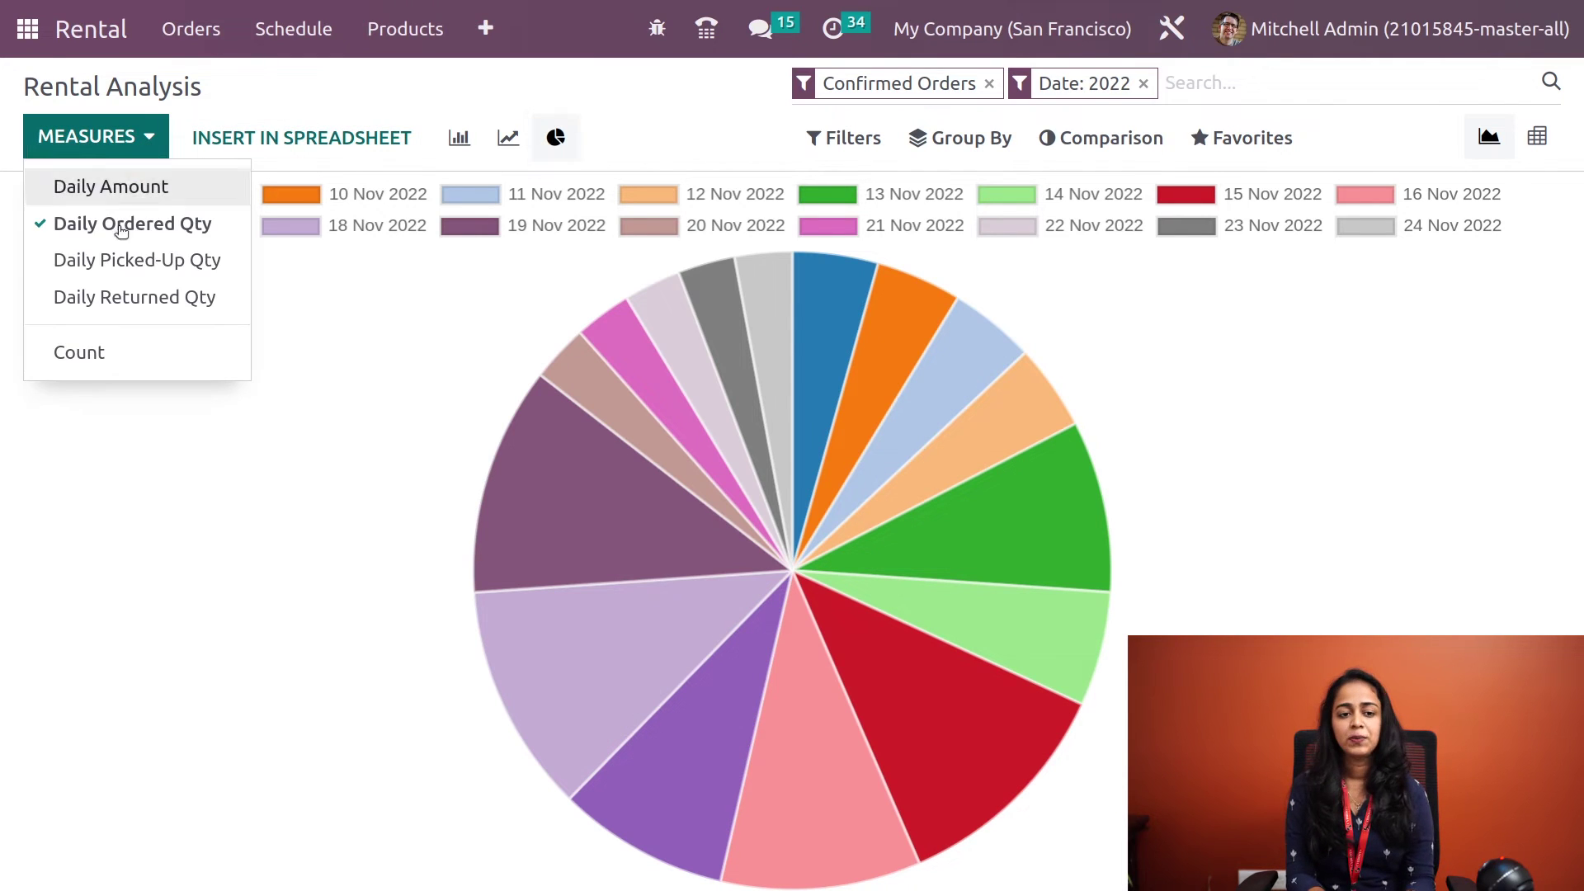
{"action": "left_click", "coordinate": [125, 296]}
{"action": "mouse_move", "coordinate": [686, 294]}
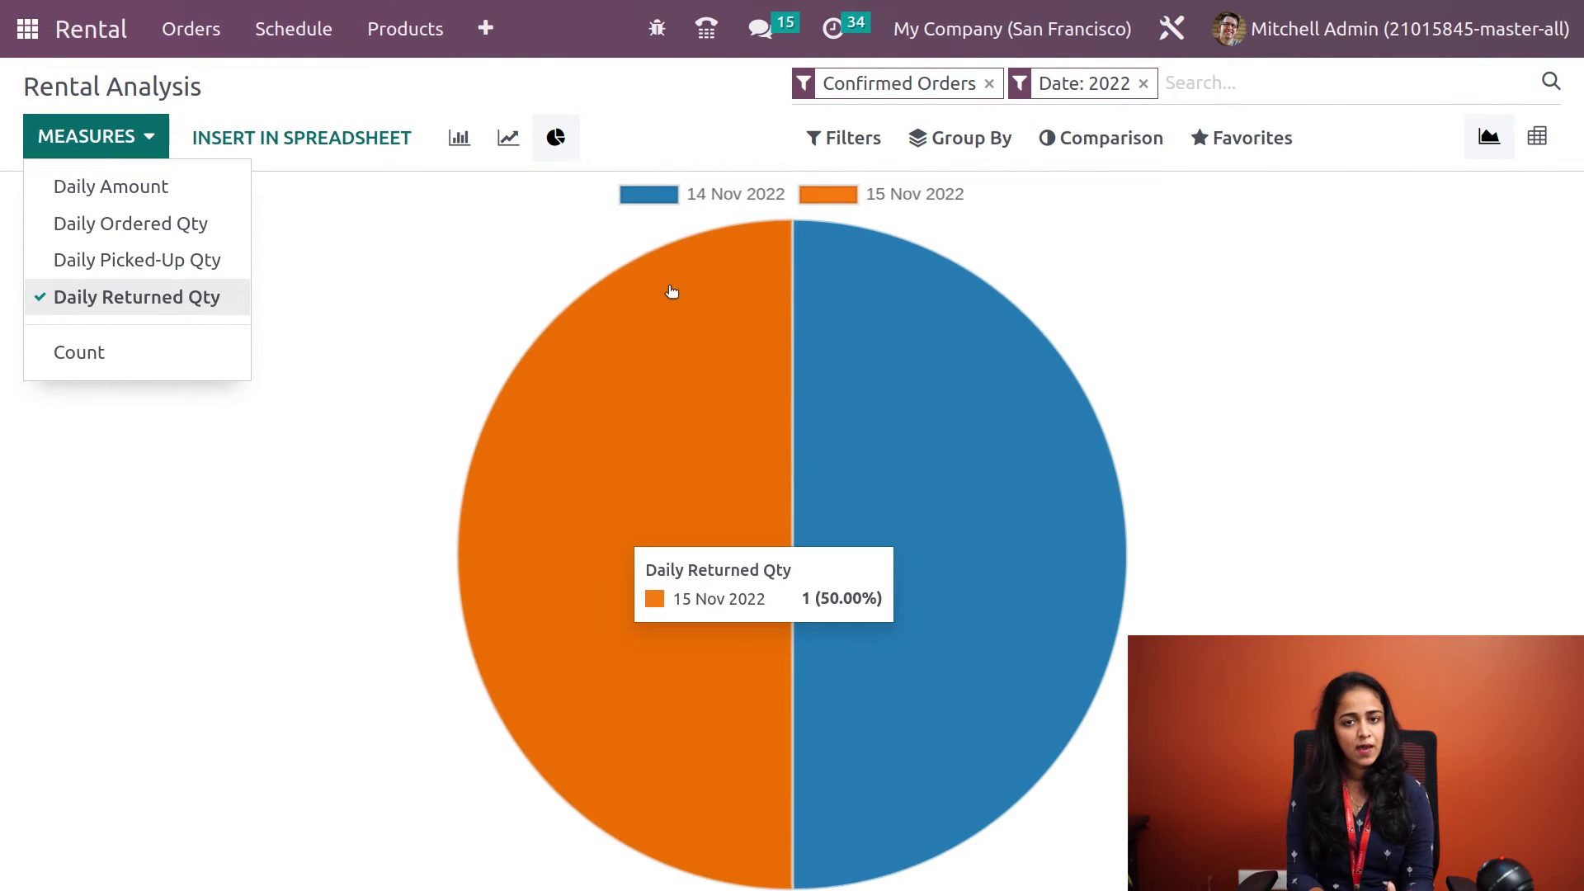
Show the rental analysis as a pivot table and flip its axes so the dates become columns
{"action": "left_click", "coordinate": [483, 31]}
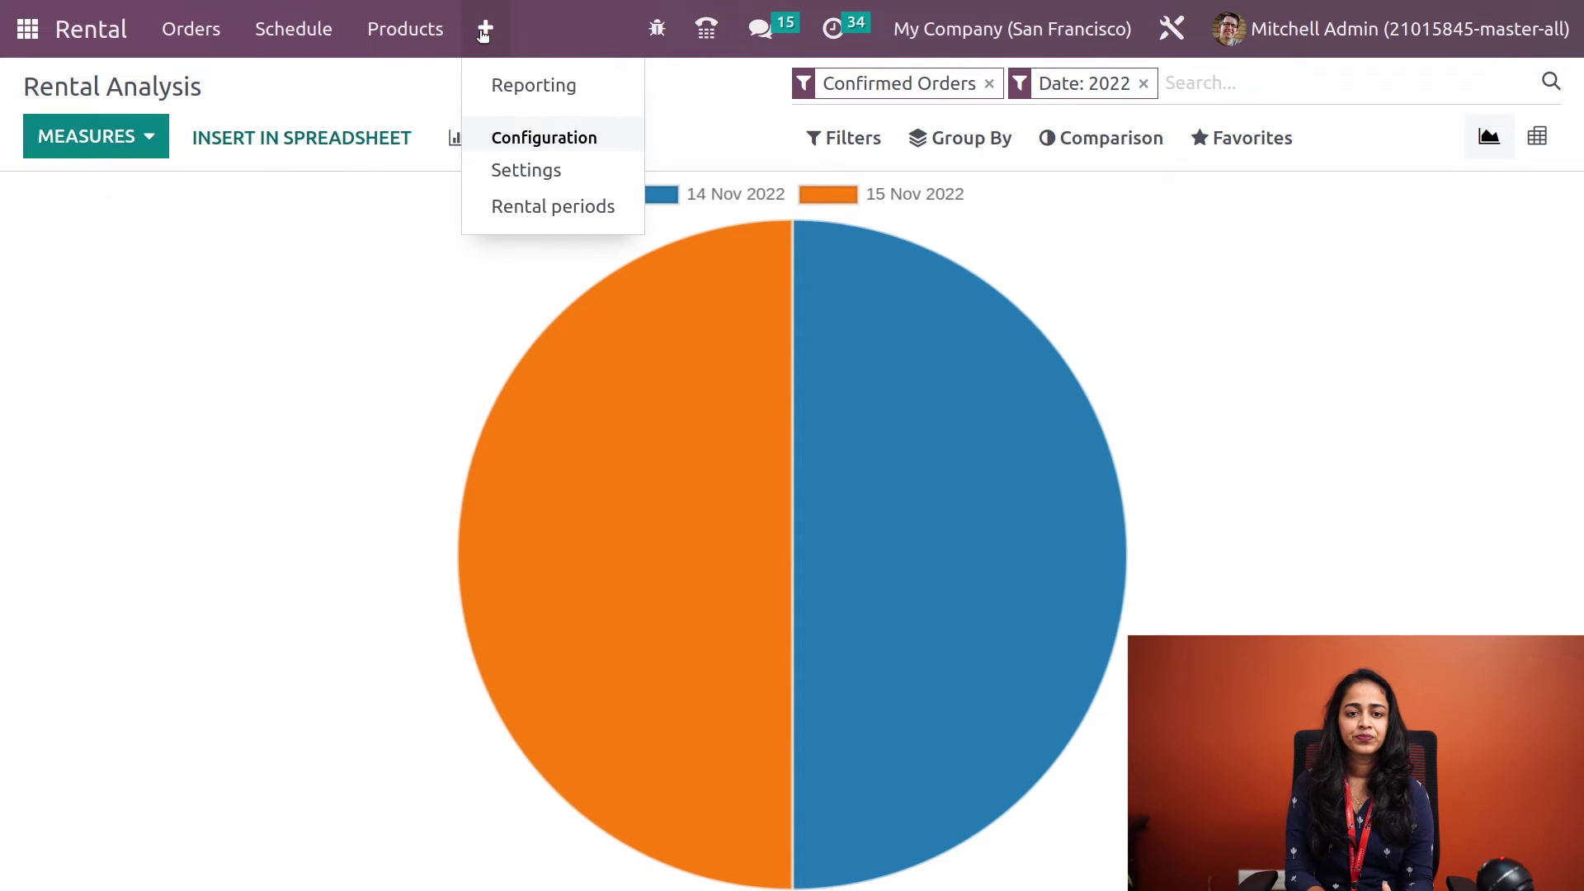
{"action": "left_click", "coordinate": [1008, 251]}
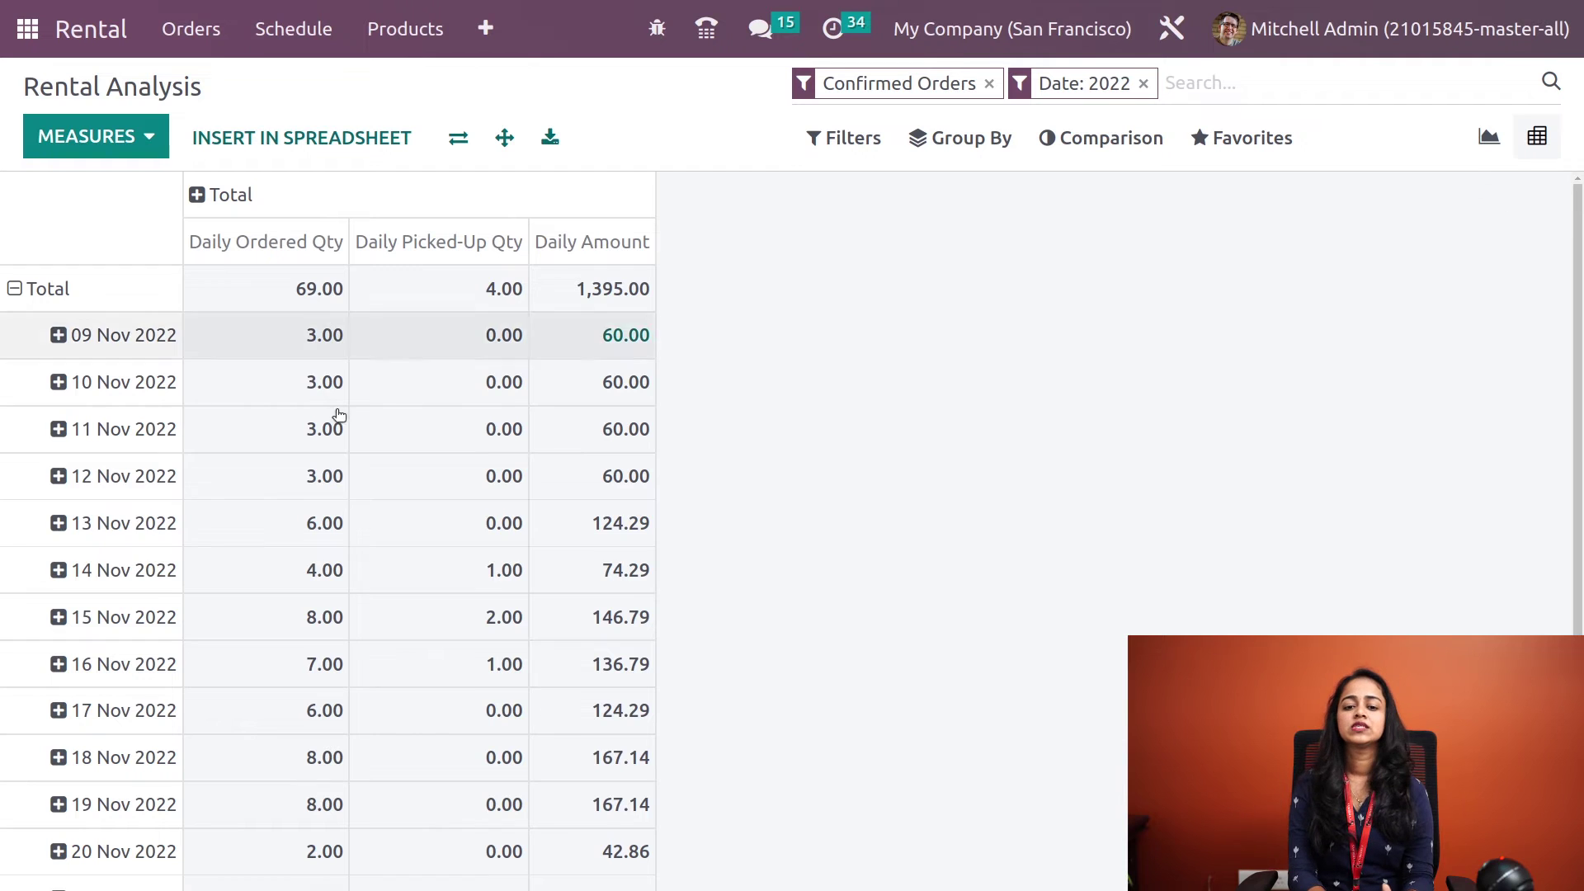
{"action": "scroll", "coordinate": [230, 520], "scroll_direction": "down", "scroll_amount": 2}
{"action": "scroll", "coordinate": [234, 524], "scroll_direction": "up", "scroll_amount": 2}
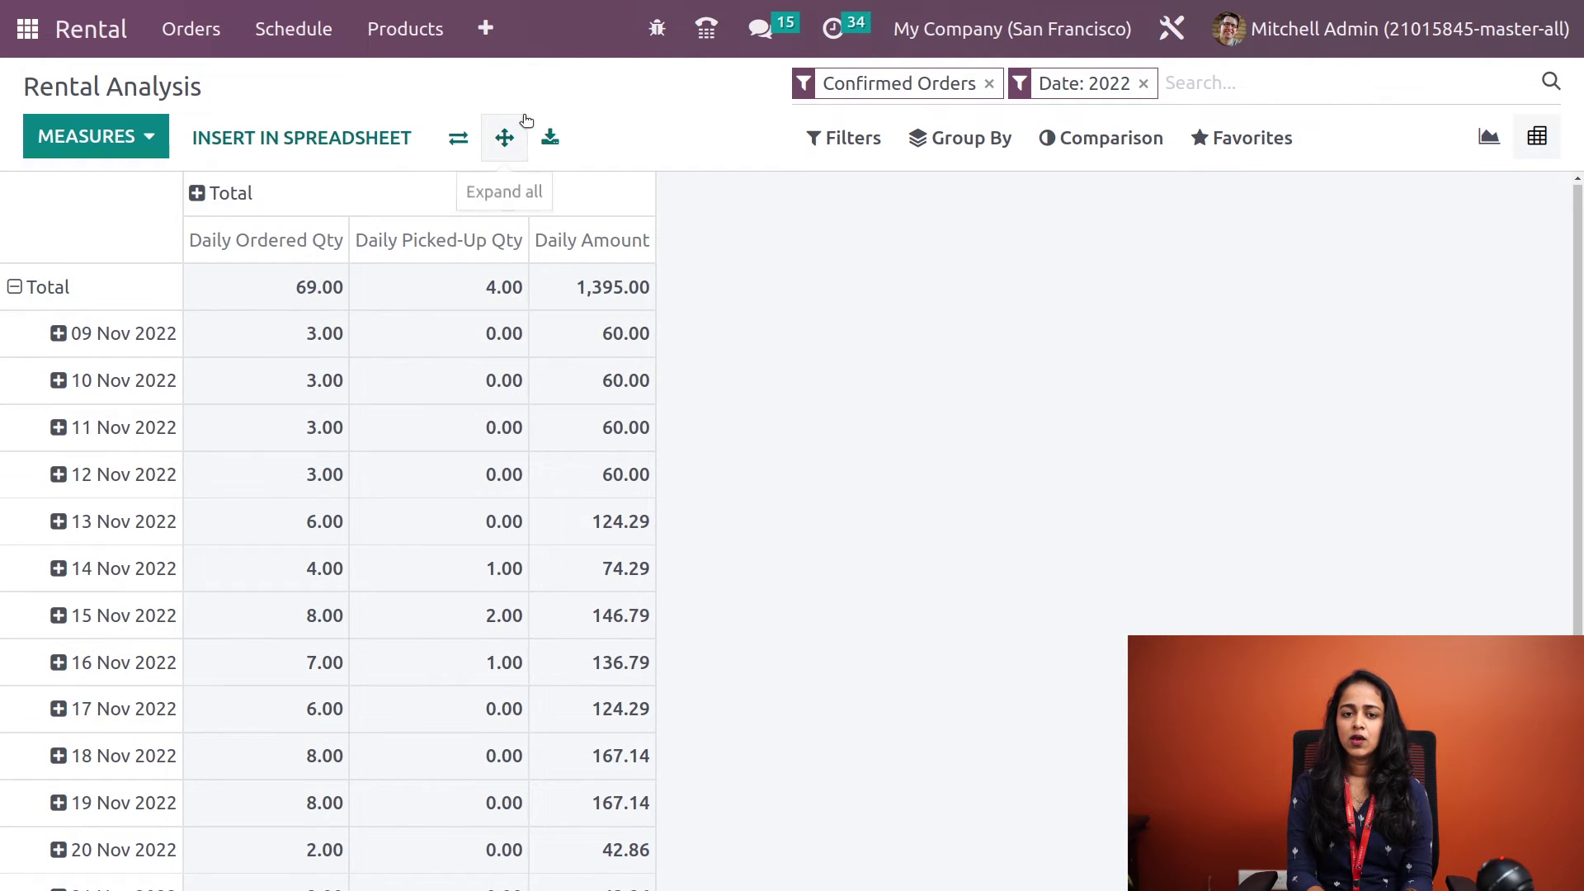
{"action": "left_click", "coordinate": [462, 142]}
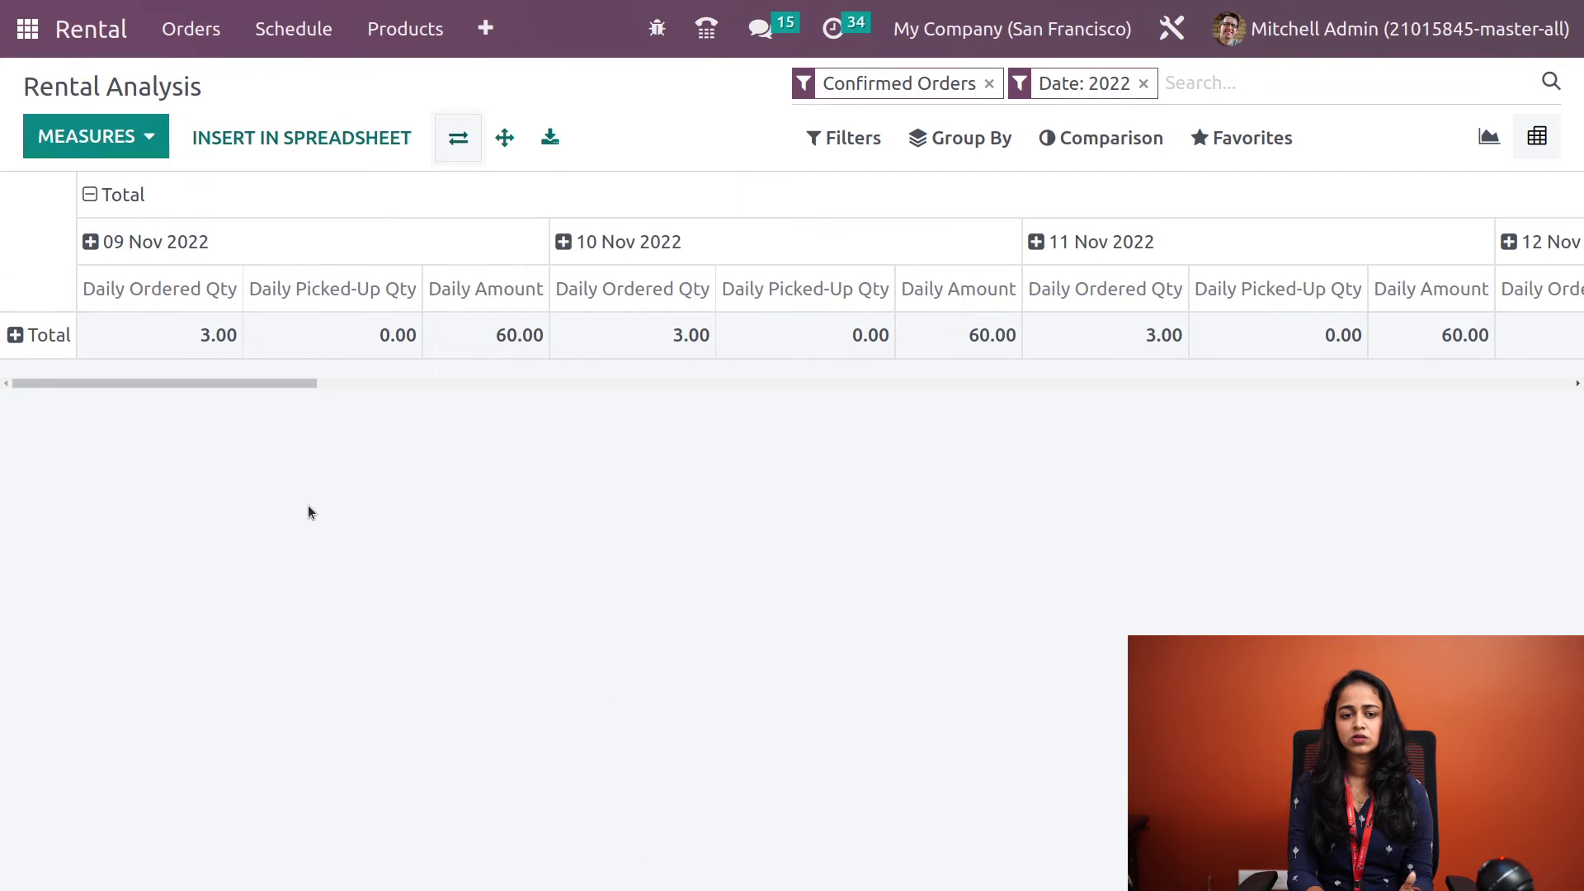
{"action": "left_click_drag", "start_coordinate": [248, 384], "coordinate": [241, 426]}
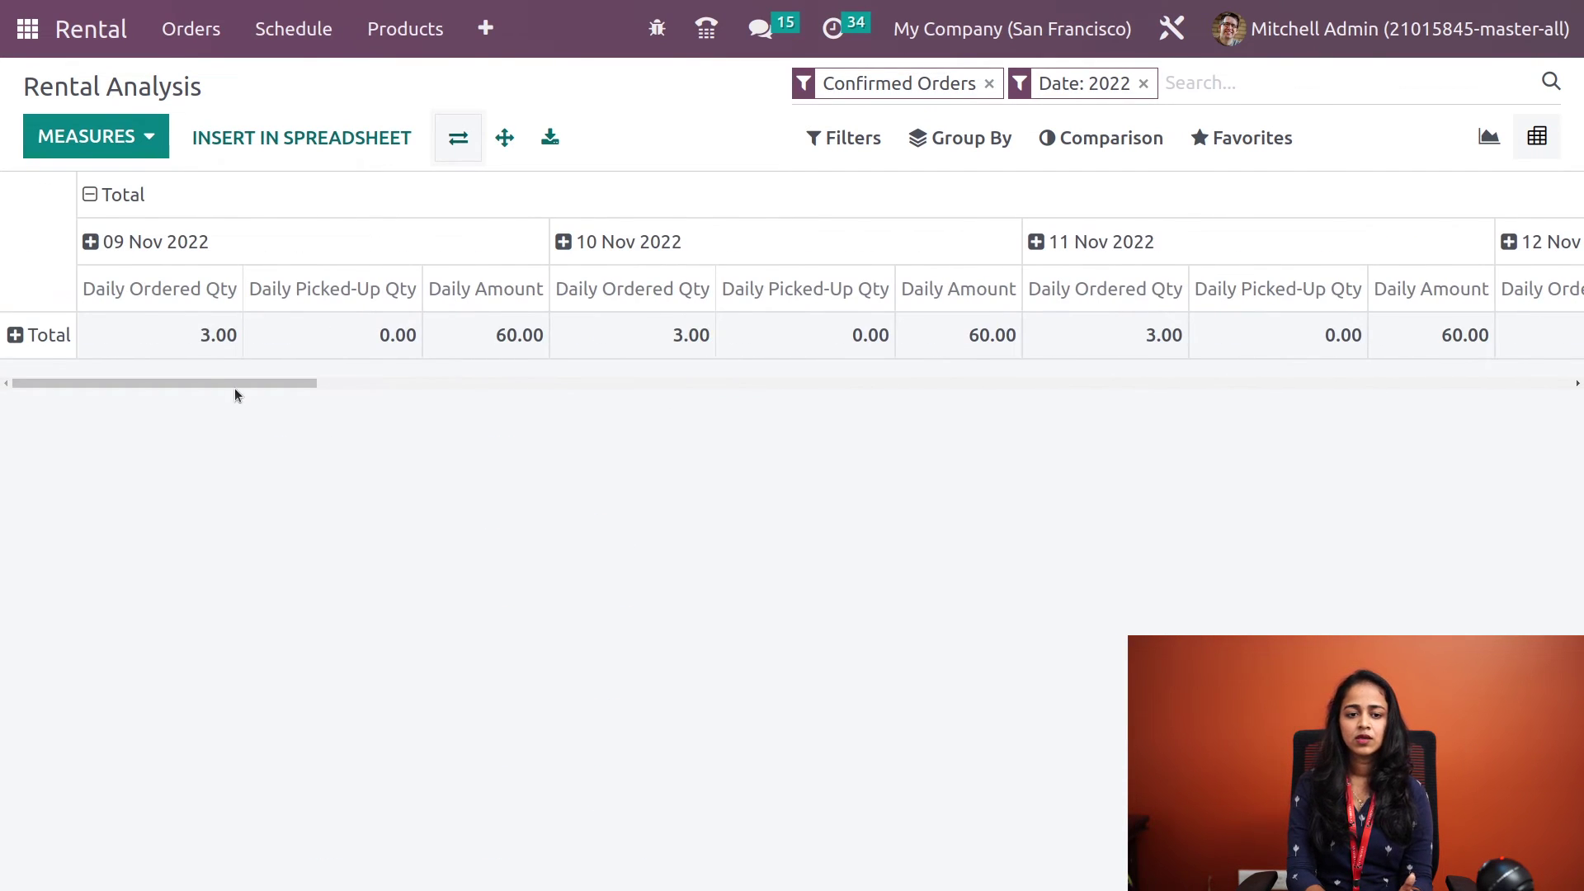
Review the filter, grouping, comparison and favorites options available for the rental analysis
{"action": "left_click", "coordinate": [839, 141]}
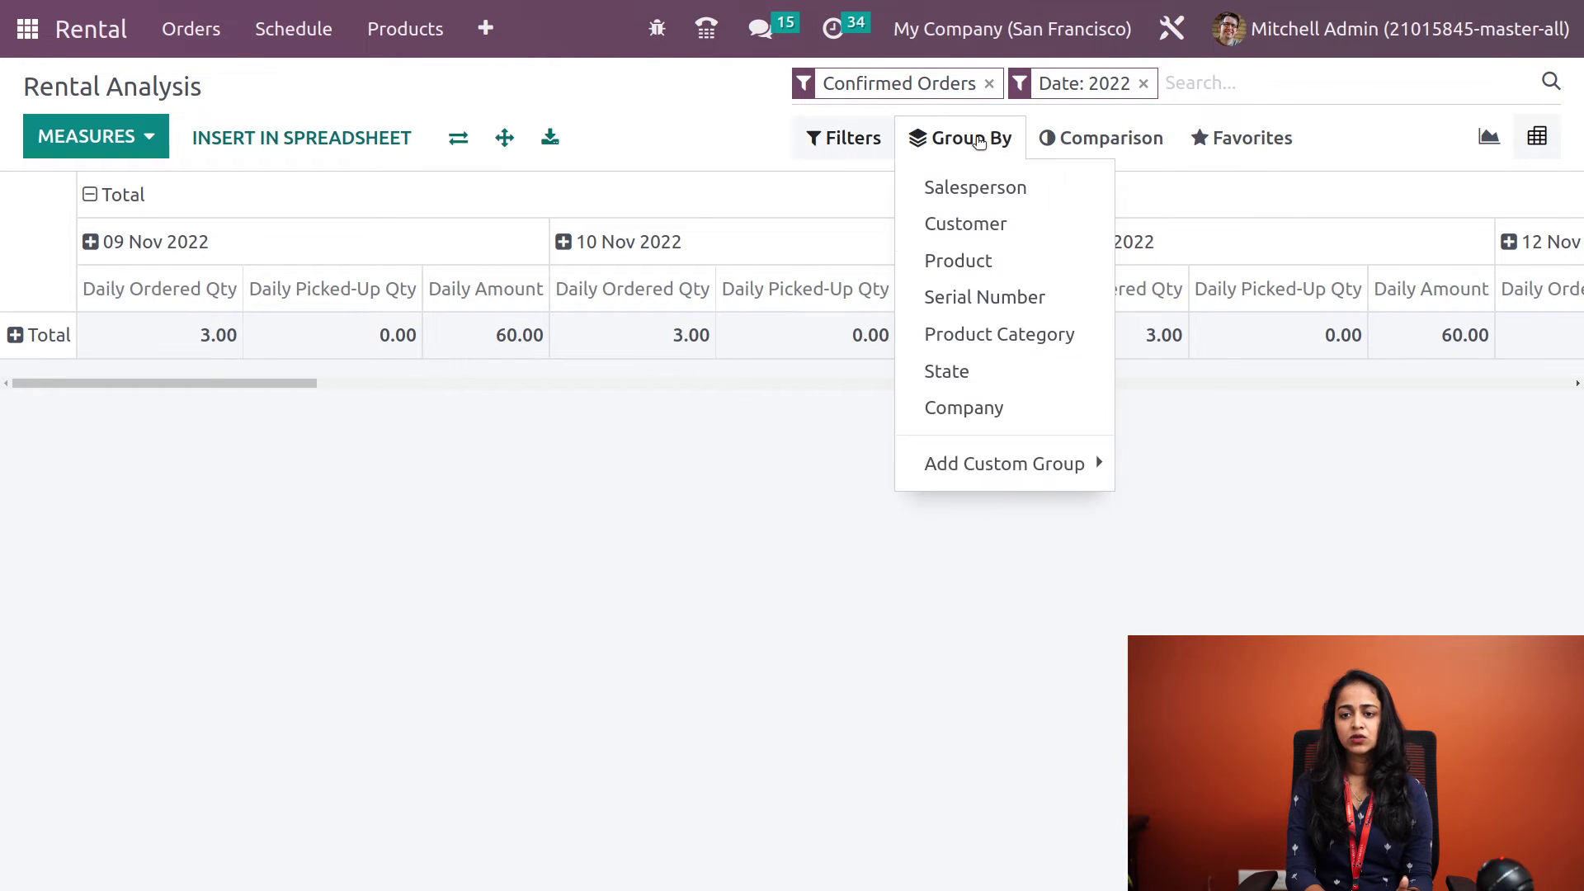
{"action": "mouse_move", "coordinate": [1093, 141]}
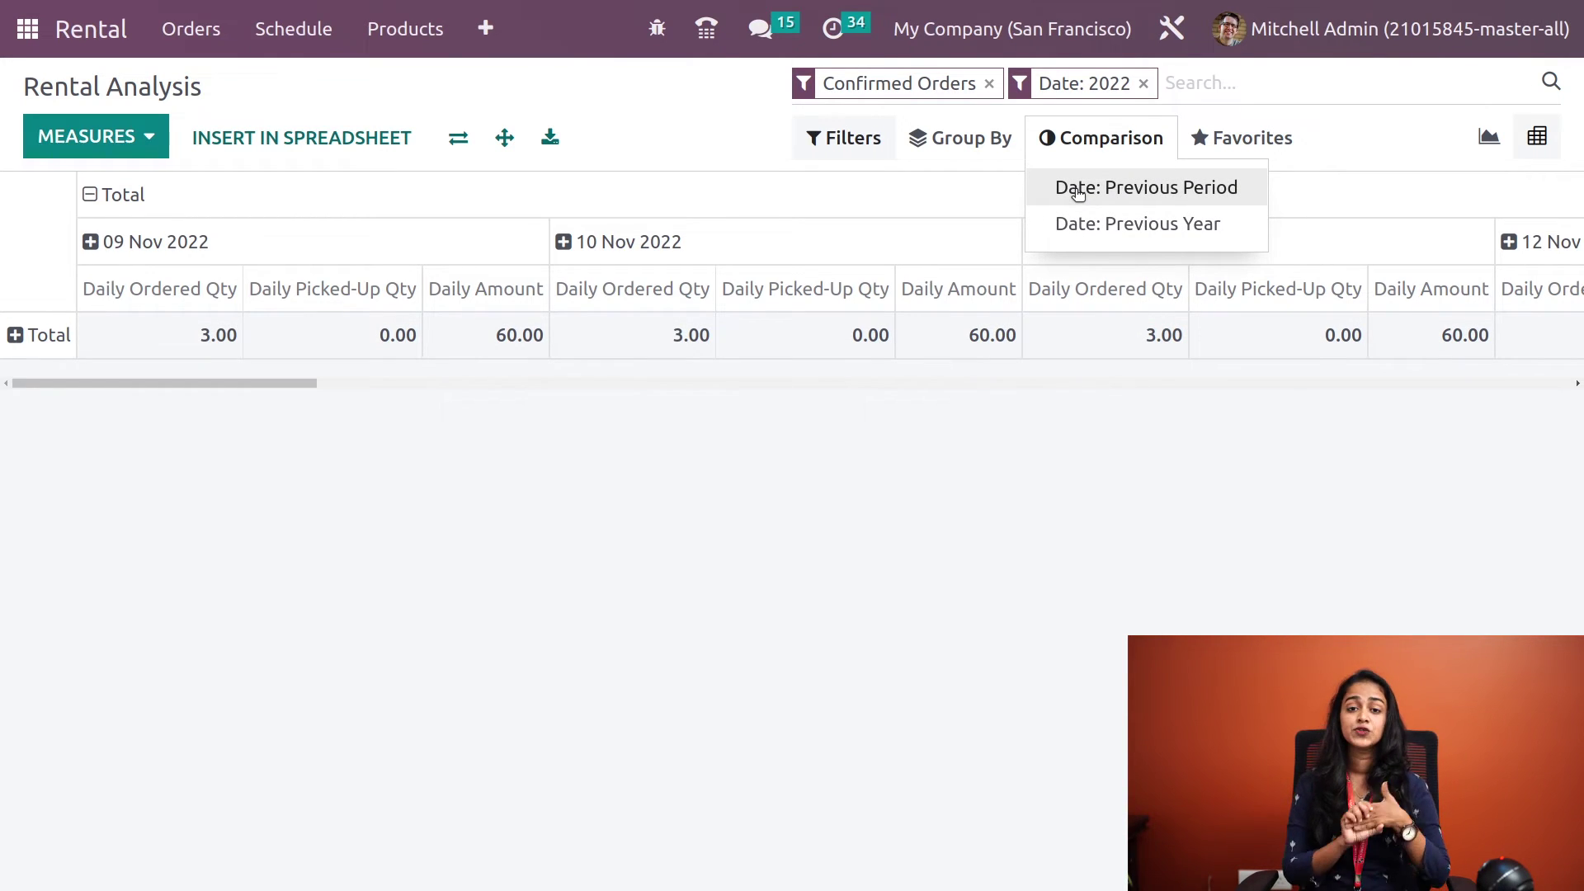
{"action": "mouse_move", "coordinate": [1245, 134]}
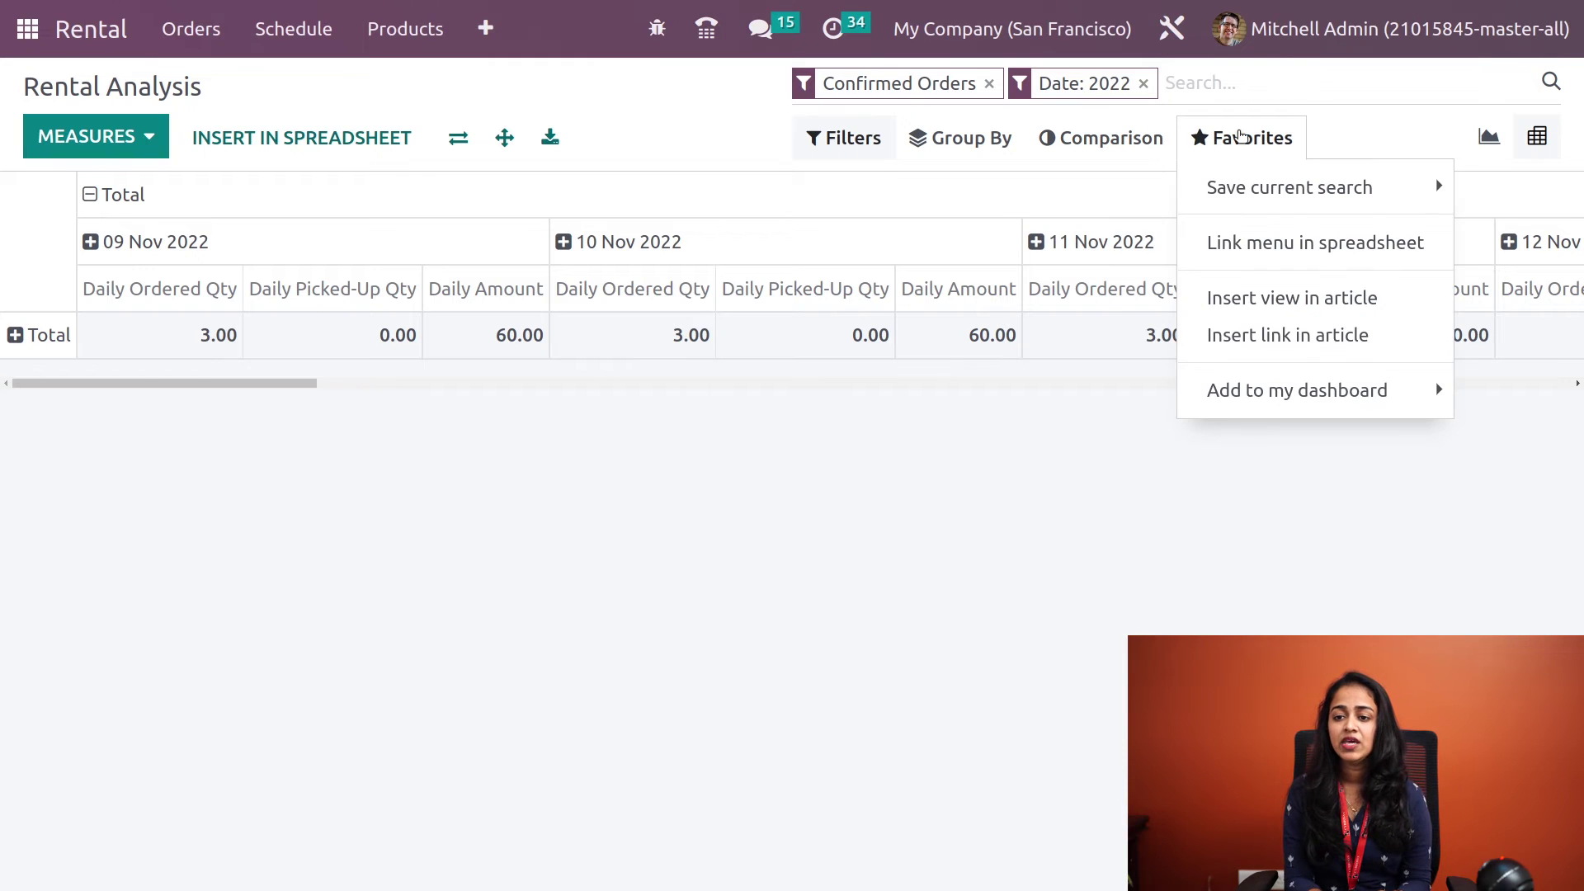
{"action": "left_click", "coordinate": [1277, 404]}
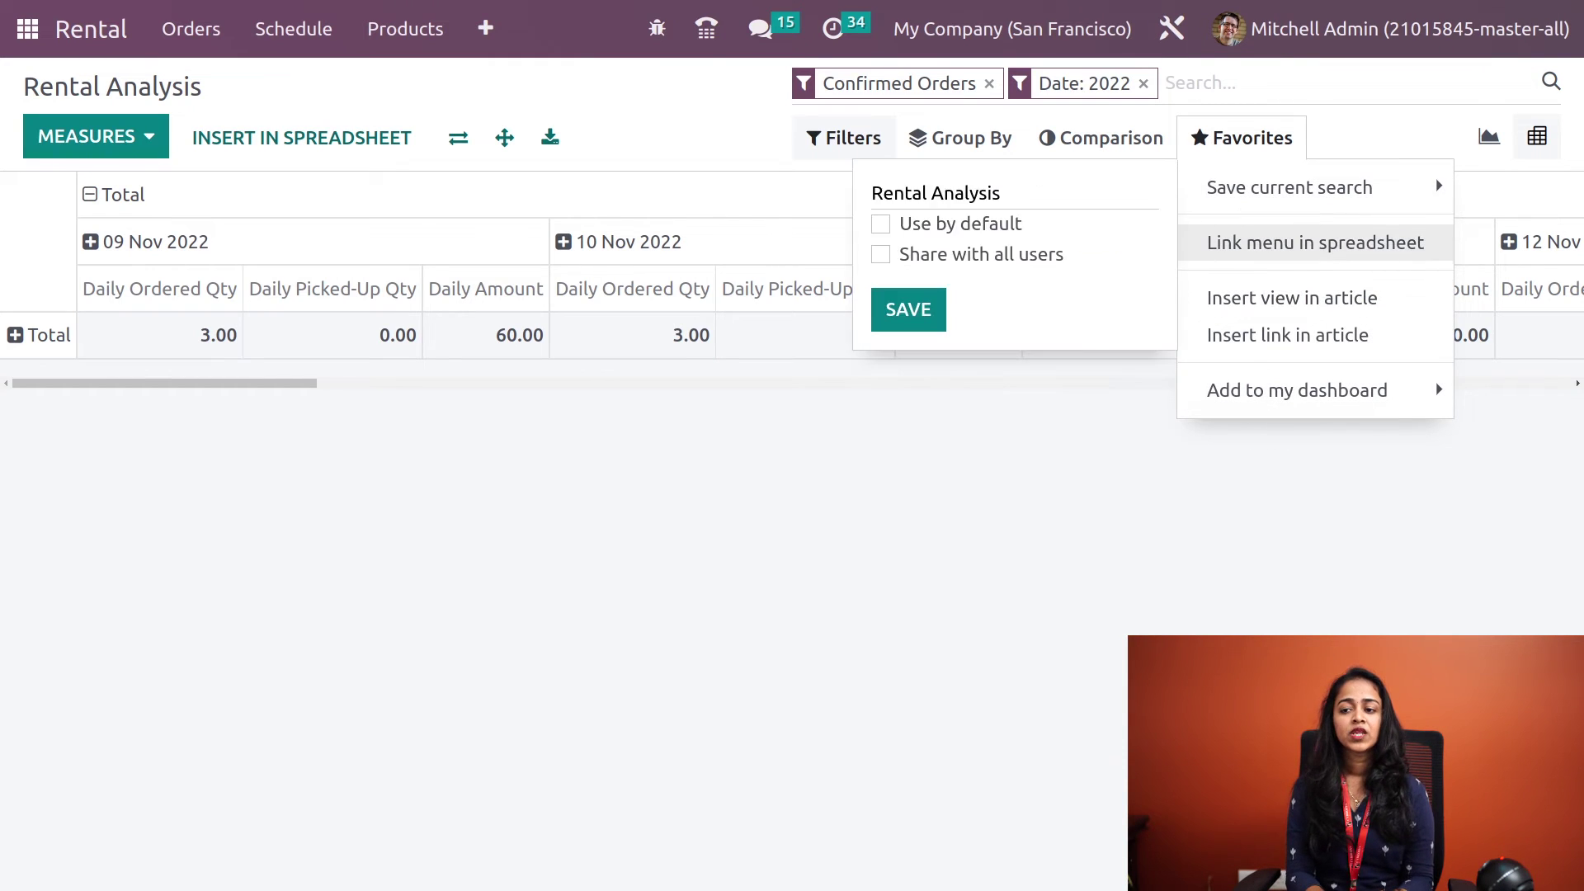
{"action": "left_click", "coordinate": [742, 495]}
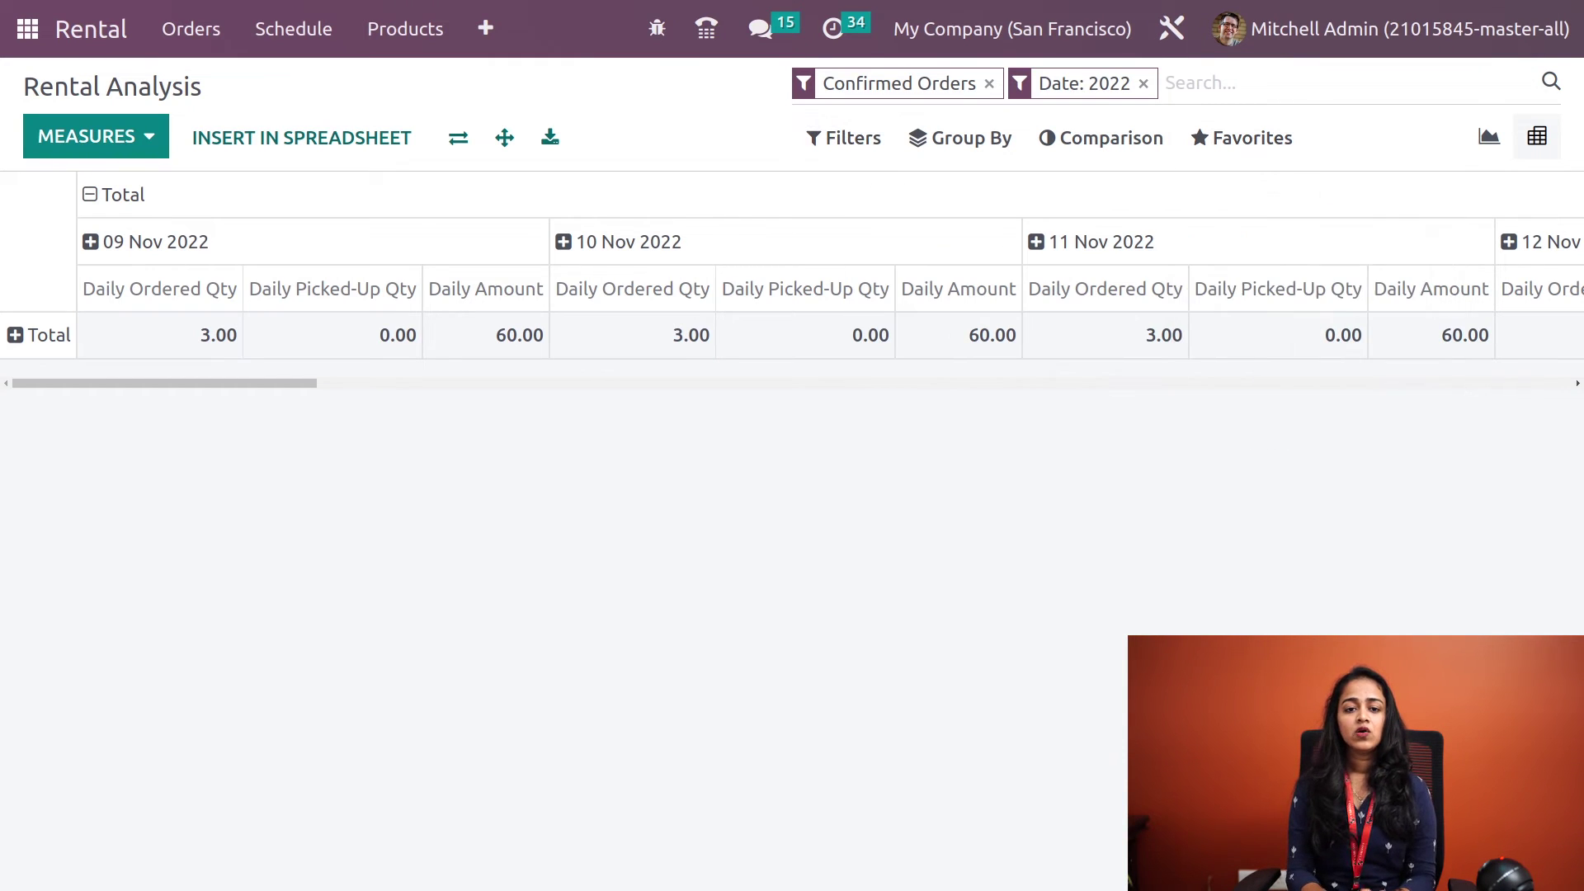
Open the Rental settings and examine the default padding time, the delay costs and the products available for charging extra time
{"action": "left_click", "coordinate": [485, 28]}
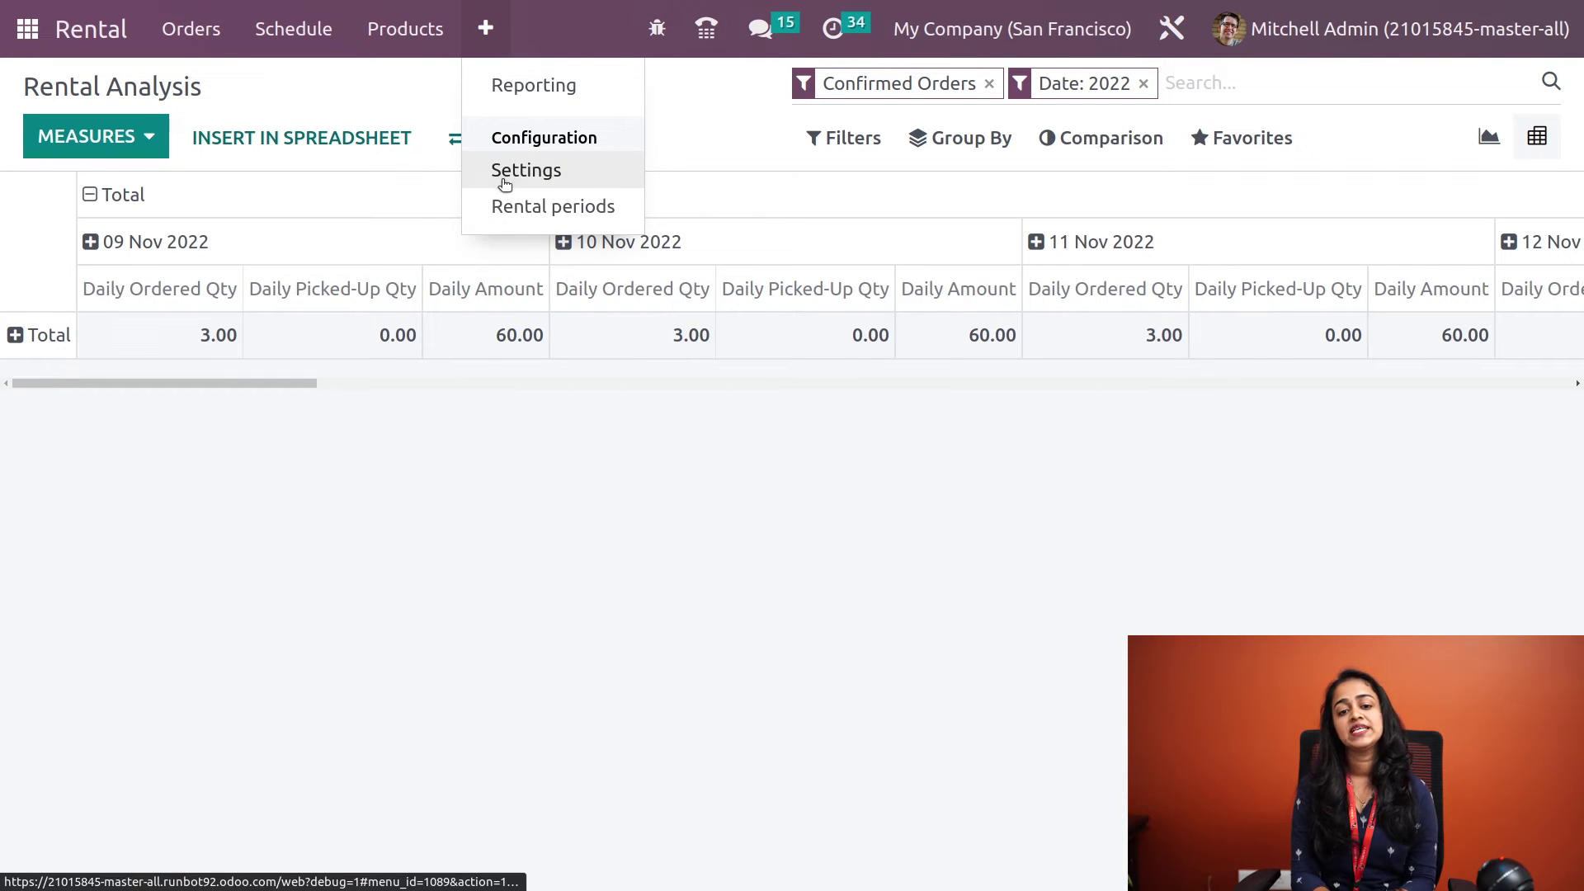
{"action": "left_click", "coordinate": [555, 171]}
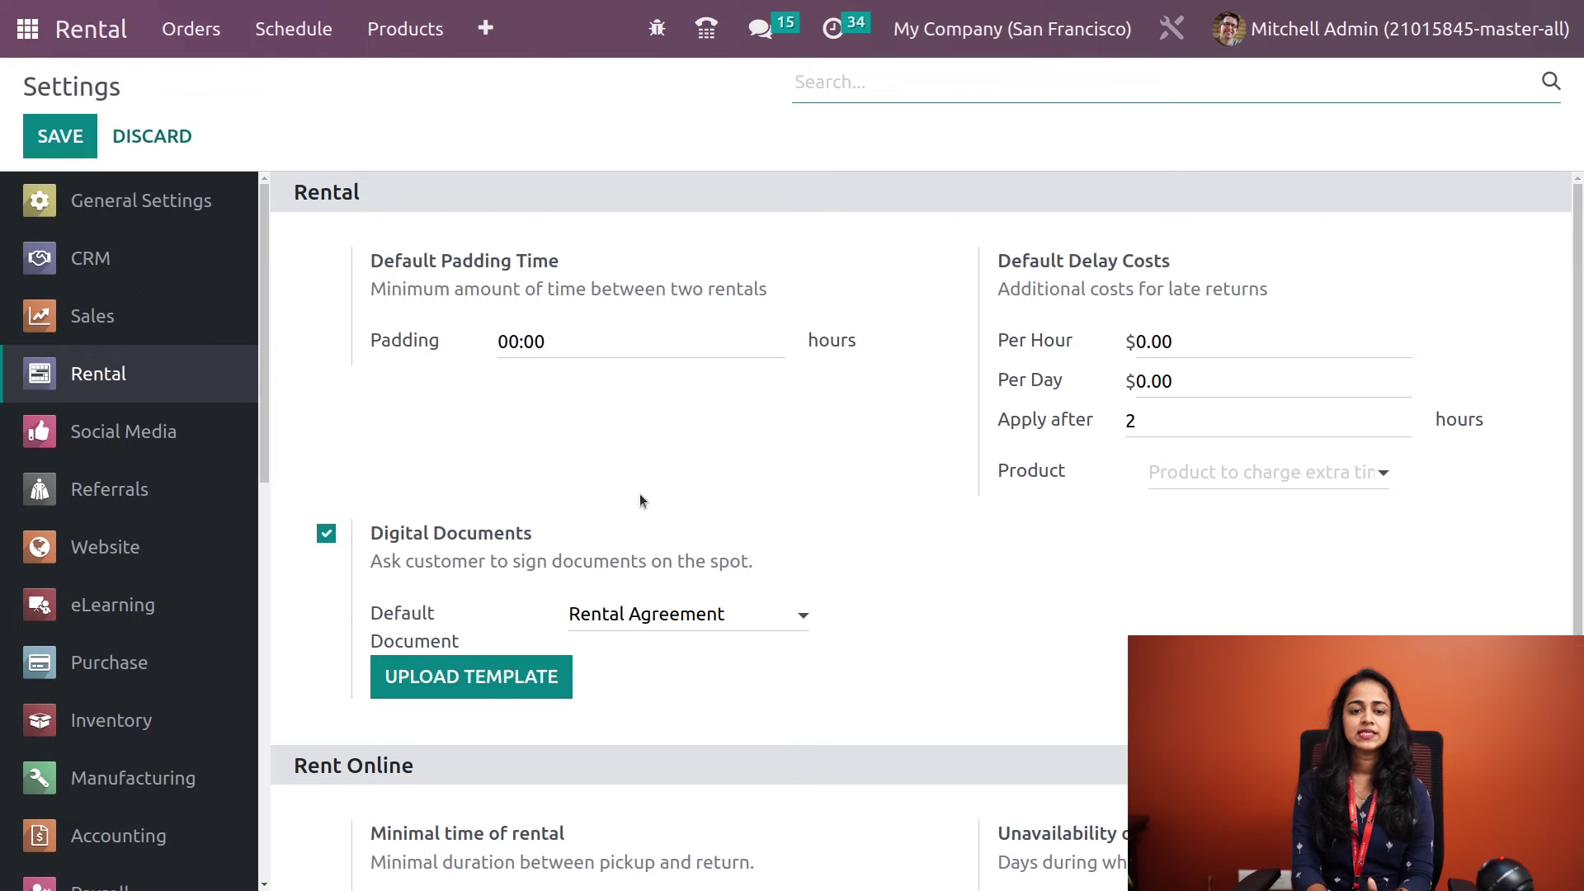
{"action": "scroll", "coordinate": [640, 494], "scroll_direction": "down", "scroll_amount": 2}
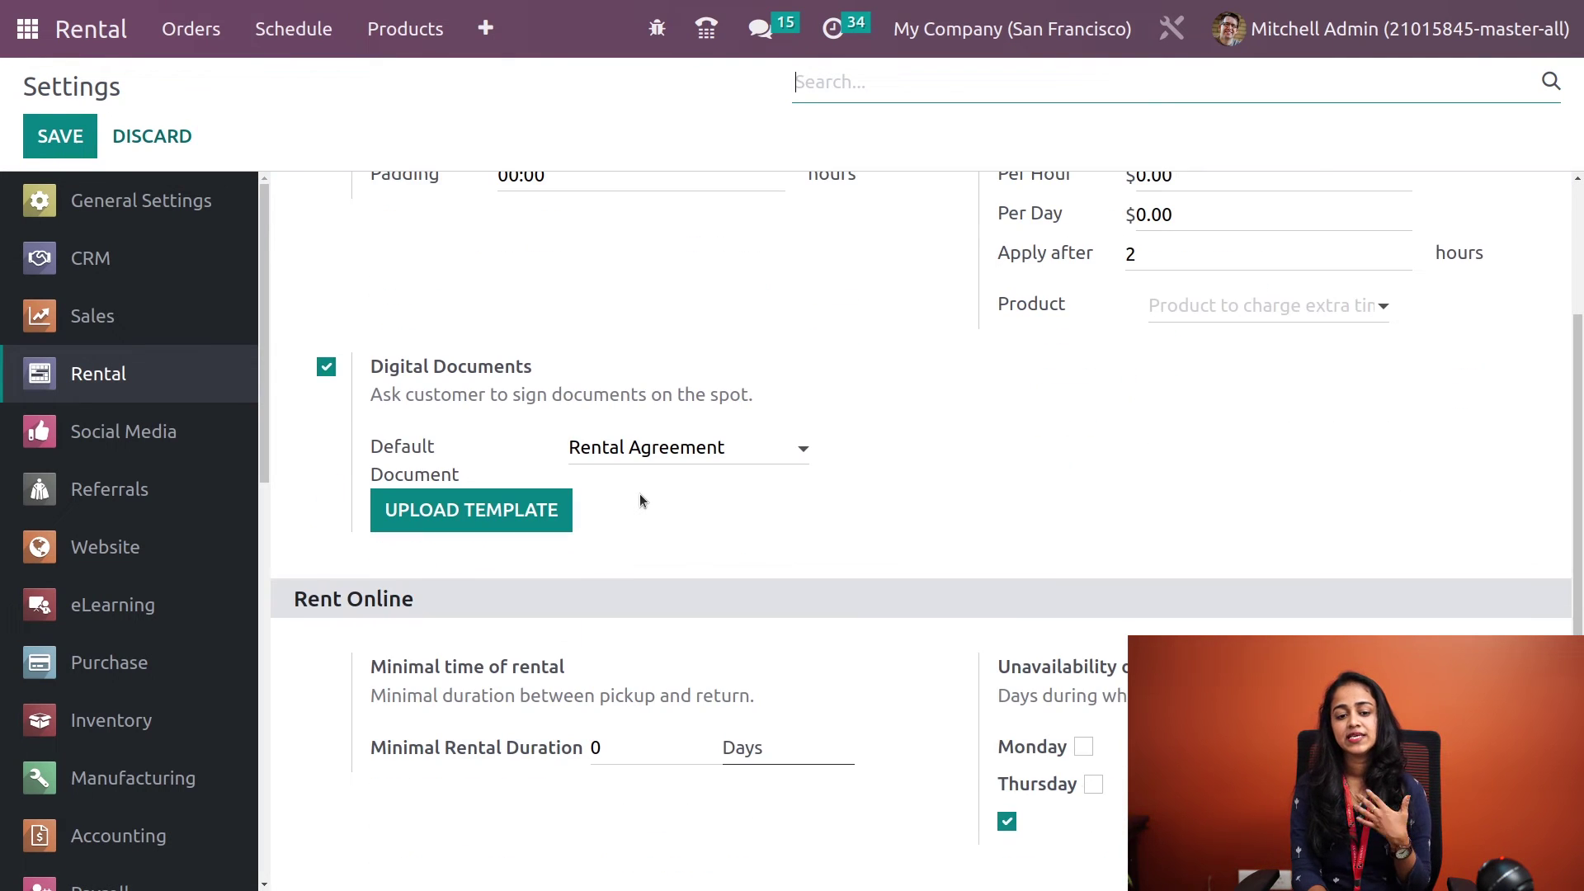
{"action": "scroll", "coordinate": [641, 493], "scroll_direction": "up", "scroll_amount": 2}
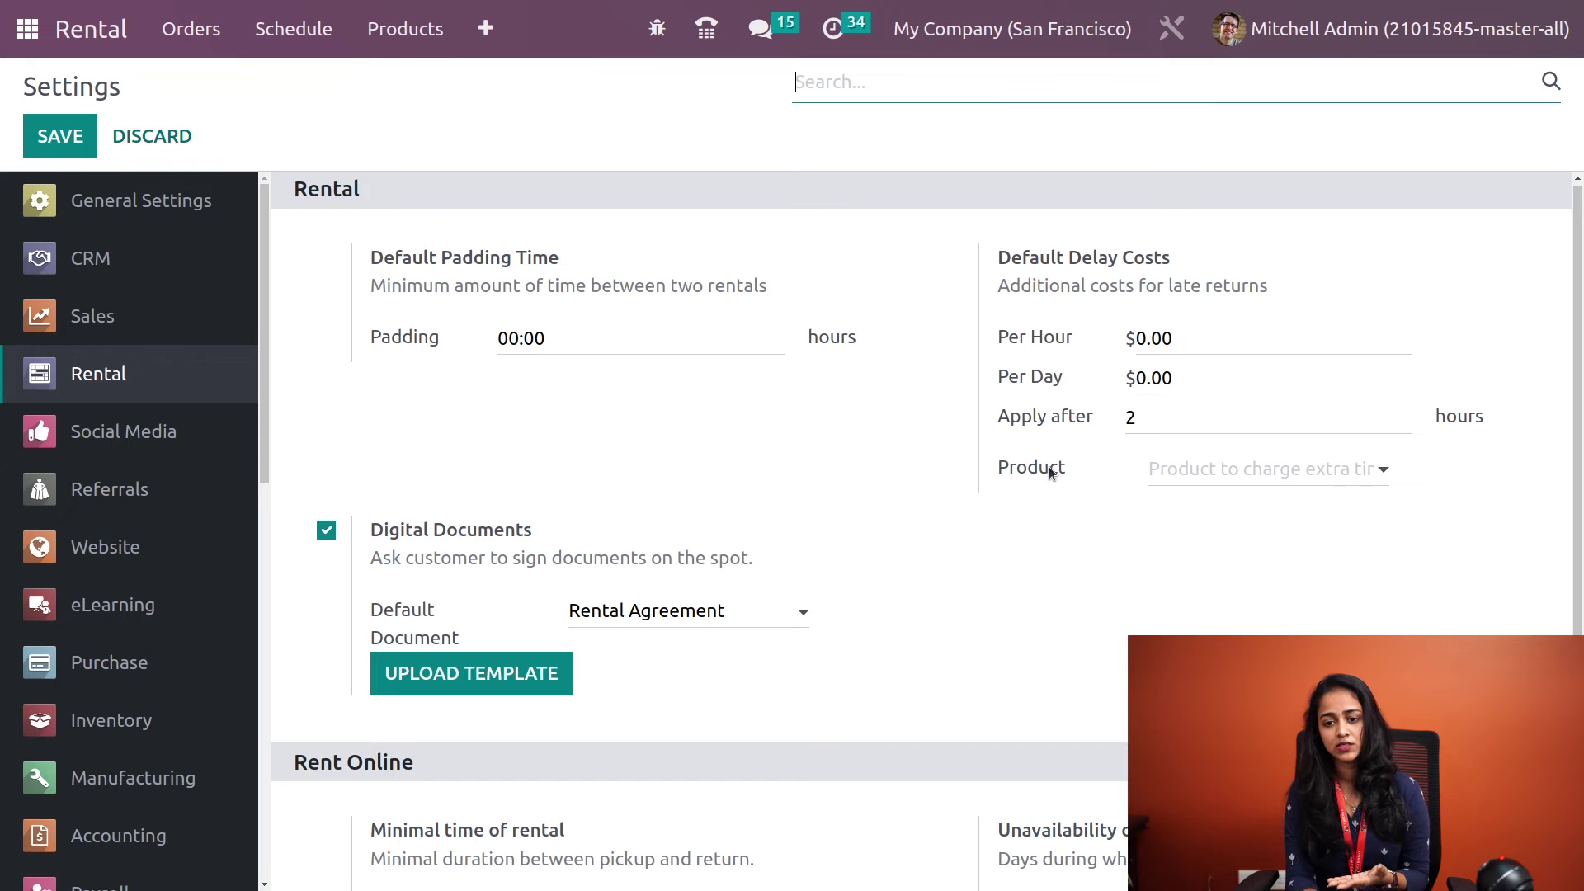
{"action": "left_click", "coordinate": [1268, 475]}
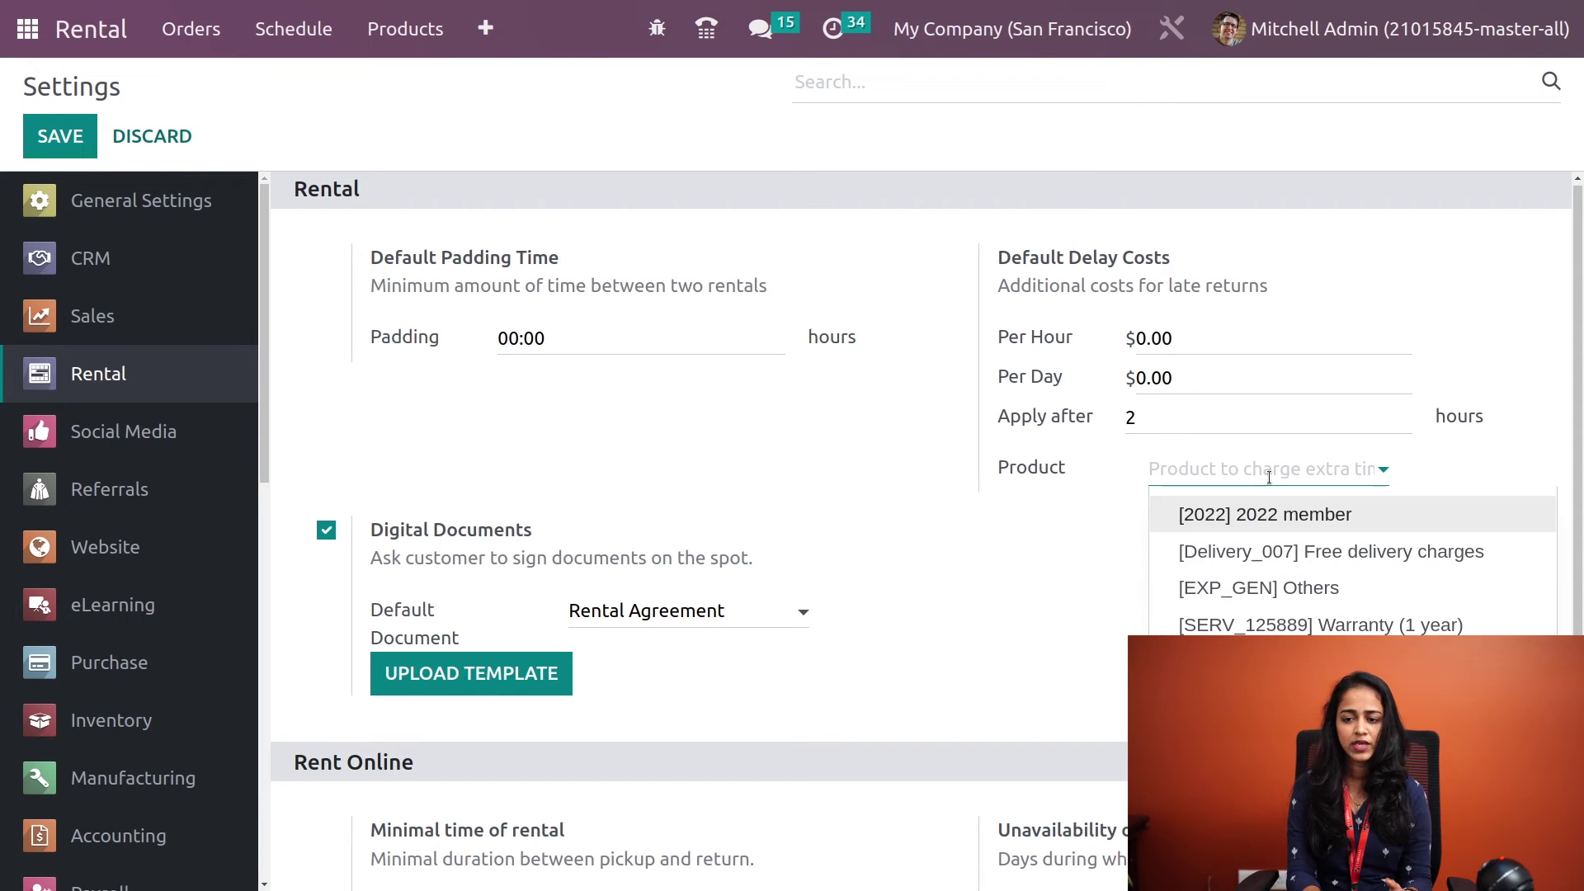
{"action": "left_click", "coordinate": [1015, 625]}
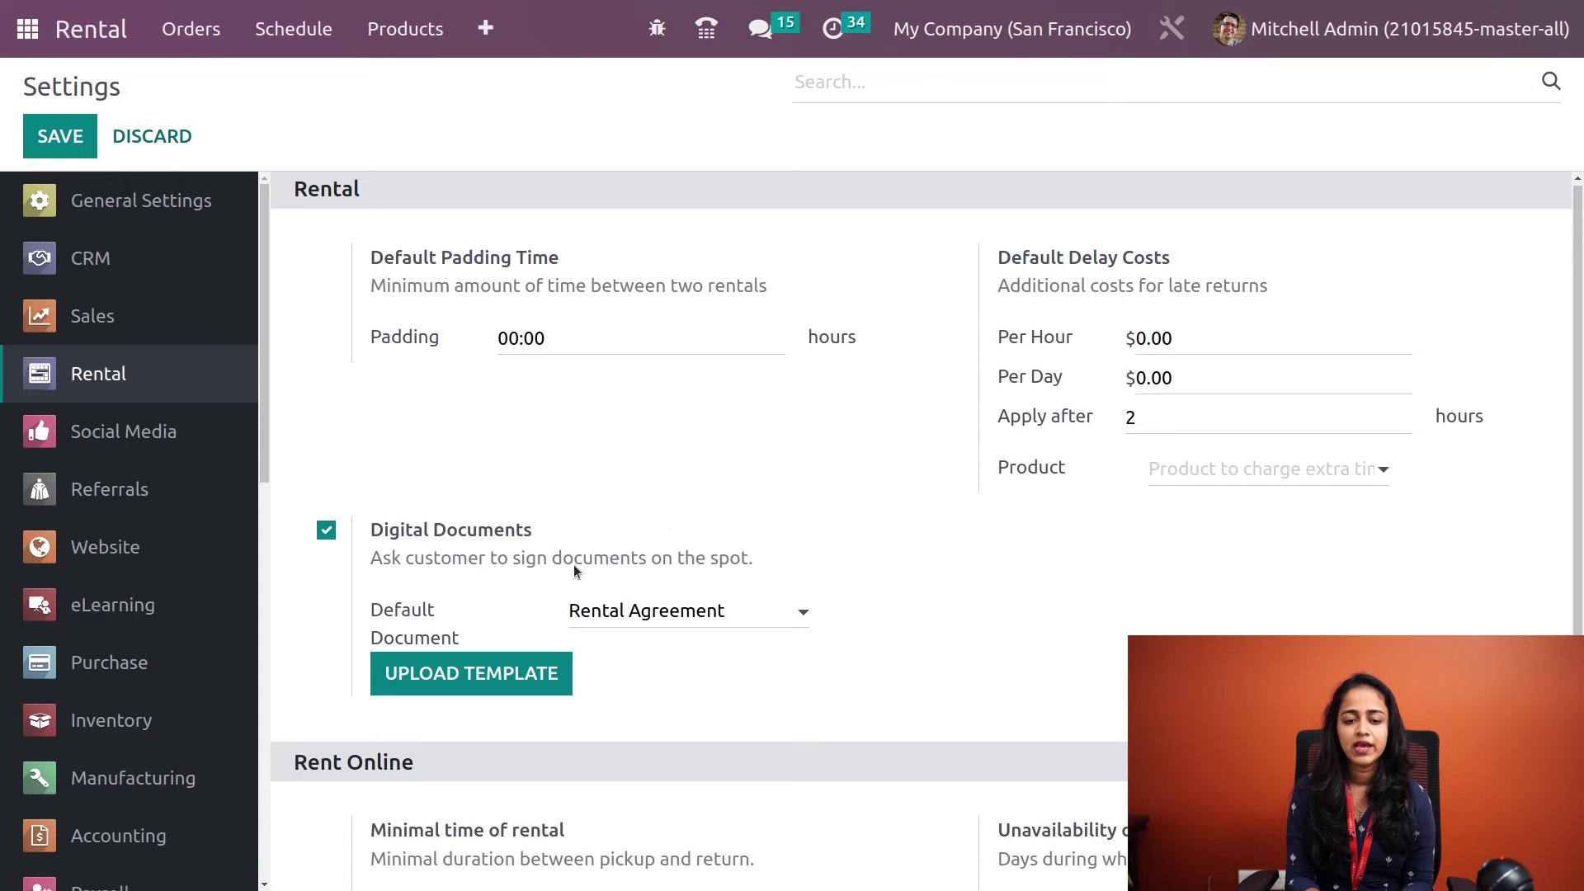
Examine the default document for digital signing and the minimal rental duration and its unit in the Rental settings
{"action": "left_click", "coordinate": [754, 617]}
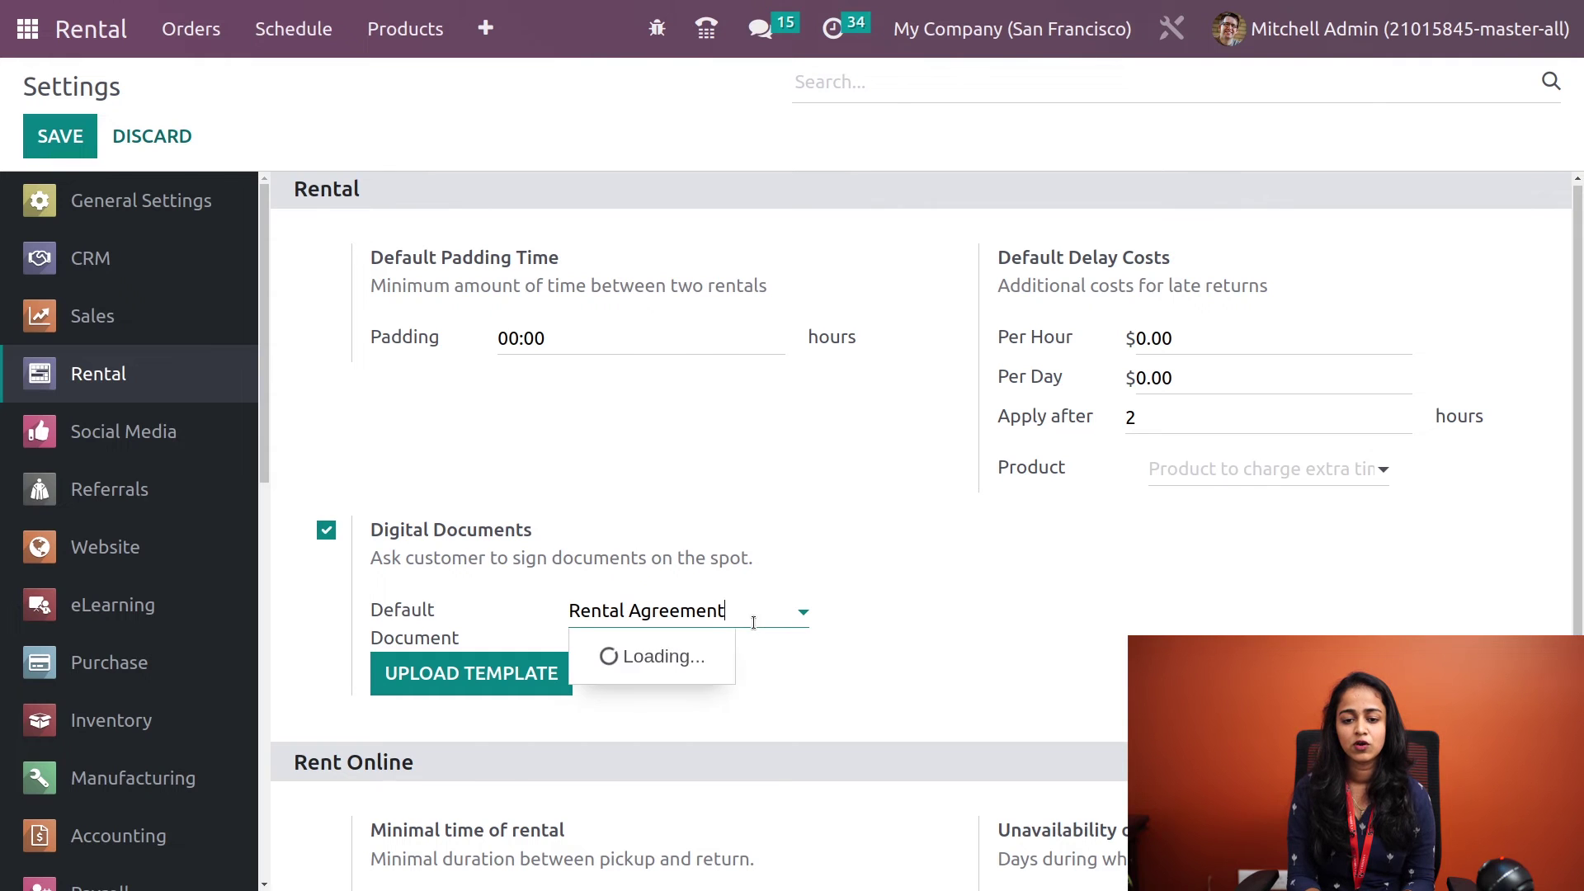
{"action": "left_click", "coordinate": [760, 680]}
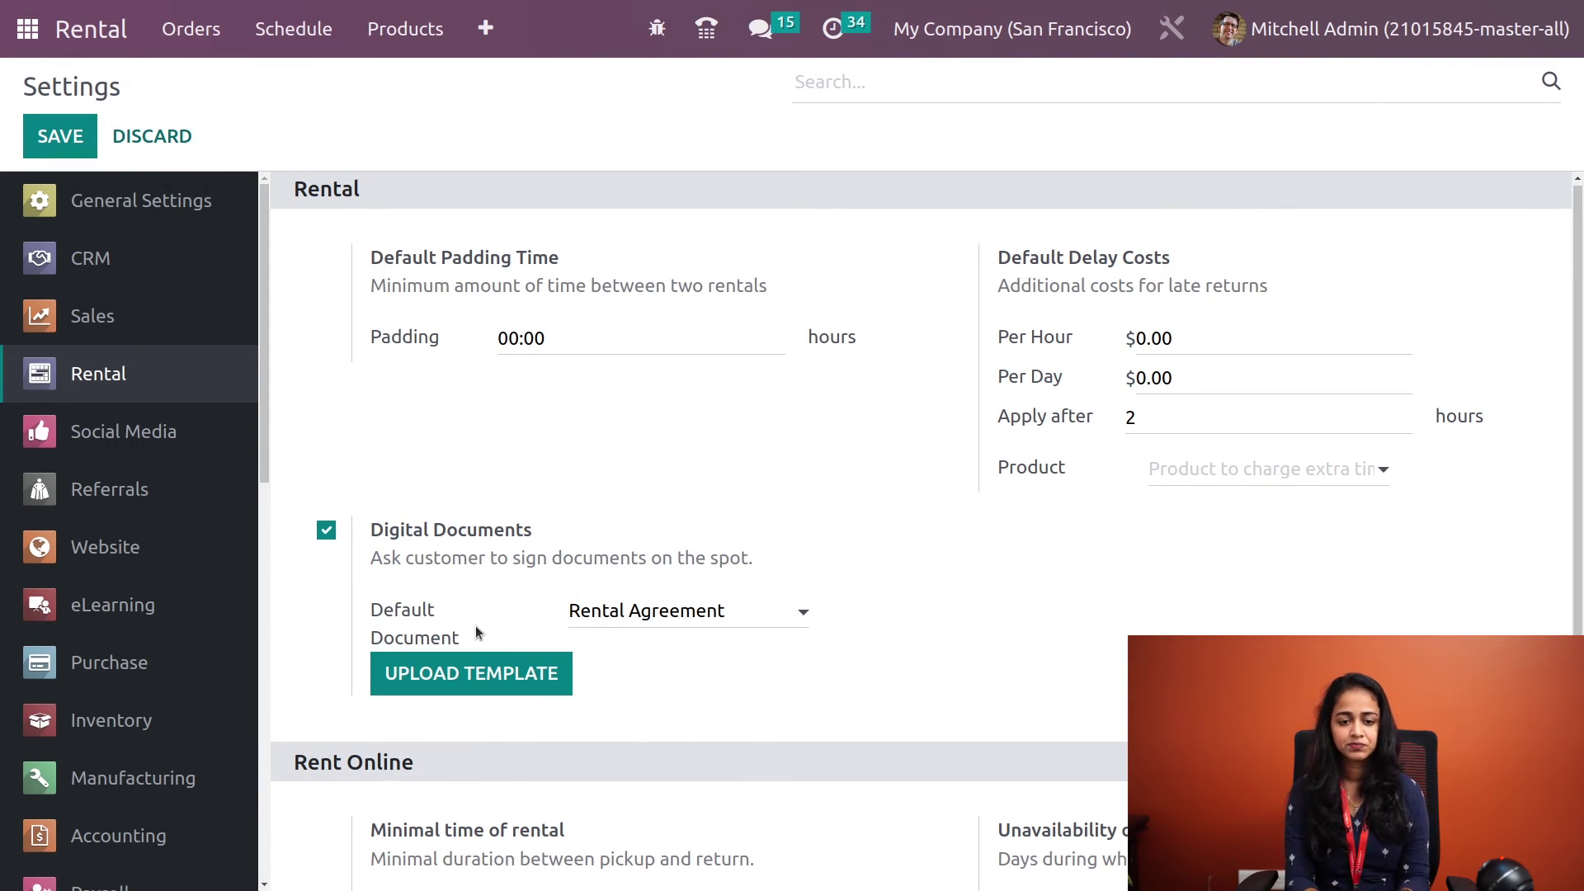
{"action": "scroll", "coordinate": [598, 800], "scroll_direction": "down", "scroll_amount": 2}
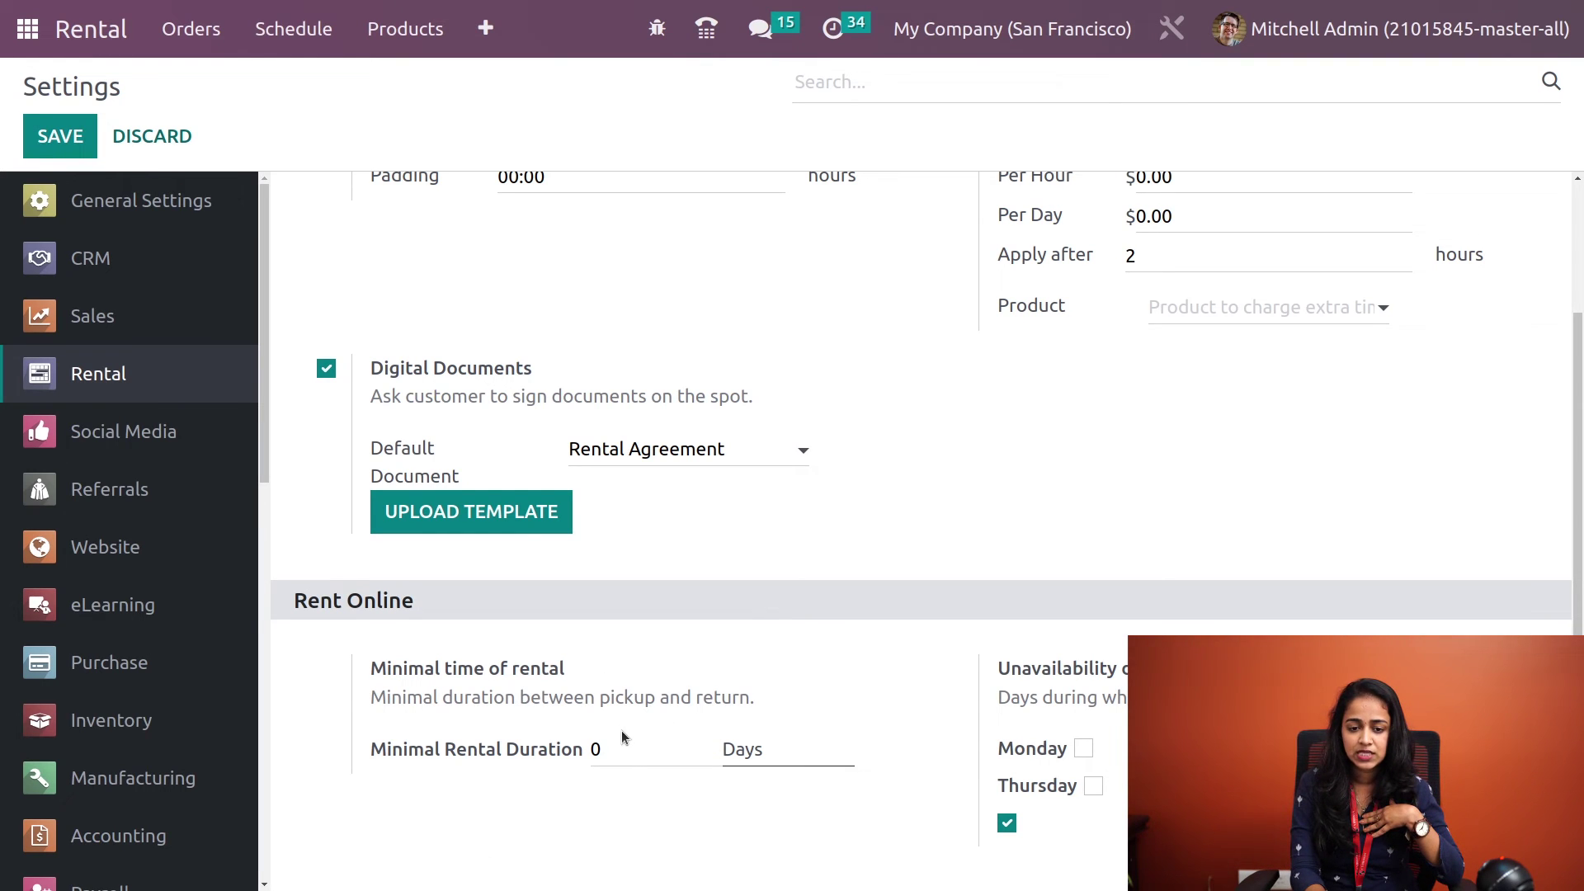
{"action": "left_click", "coordinate": [628, 756]}
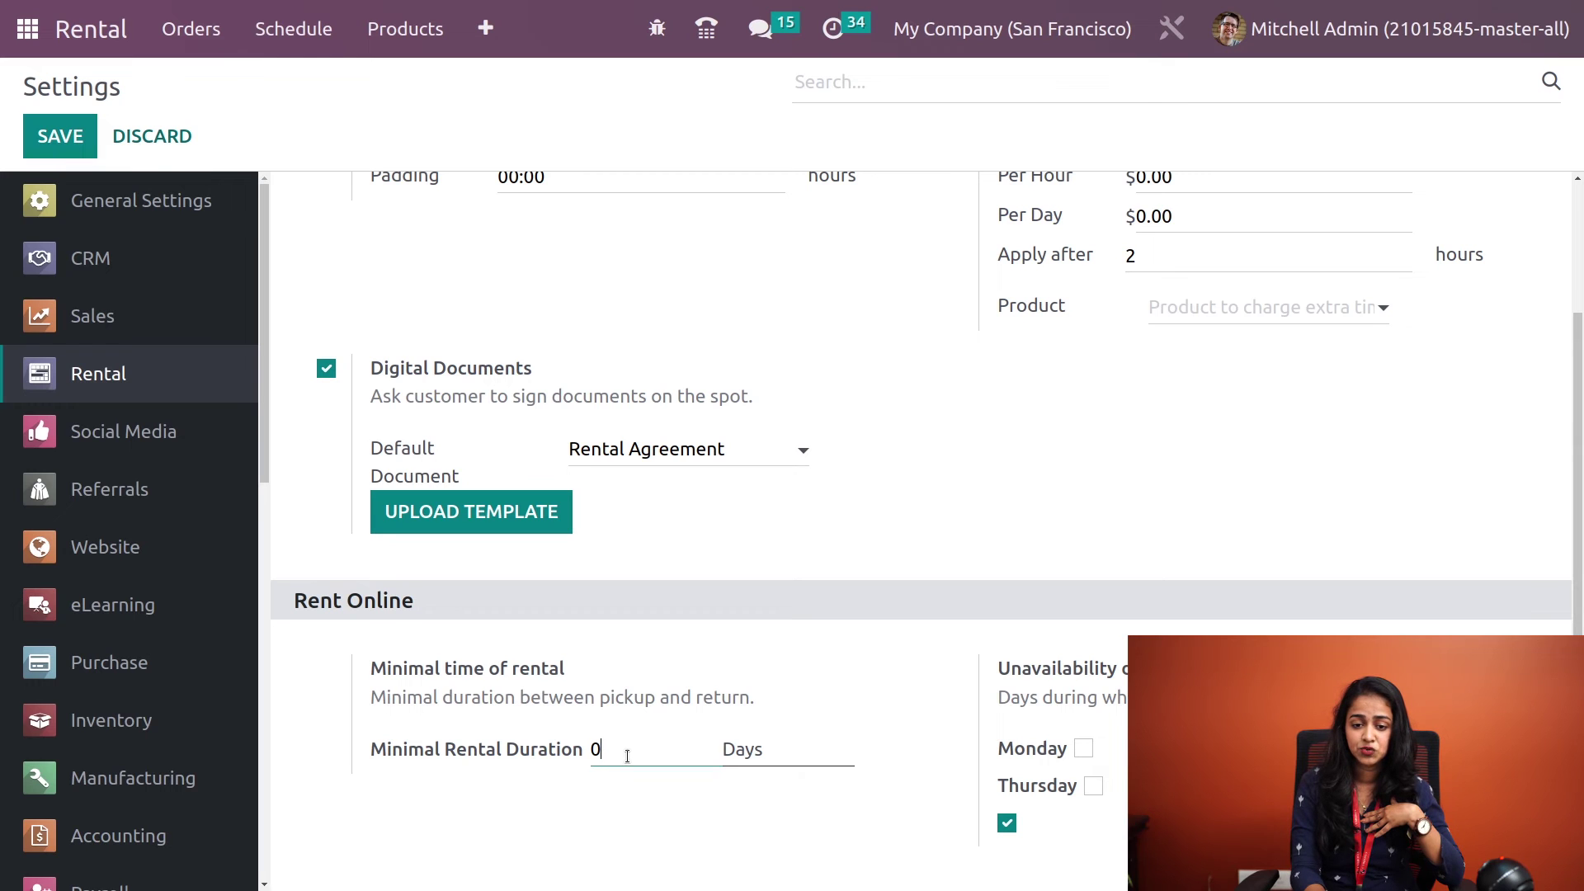
{"action": "left_click", "coordinate": [793, 749]}
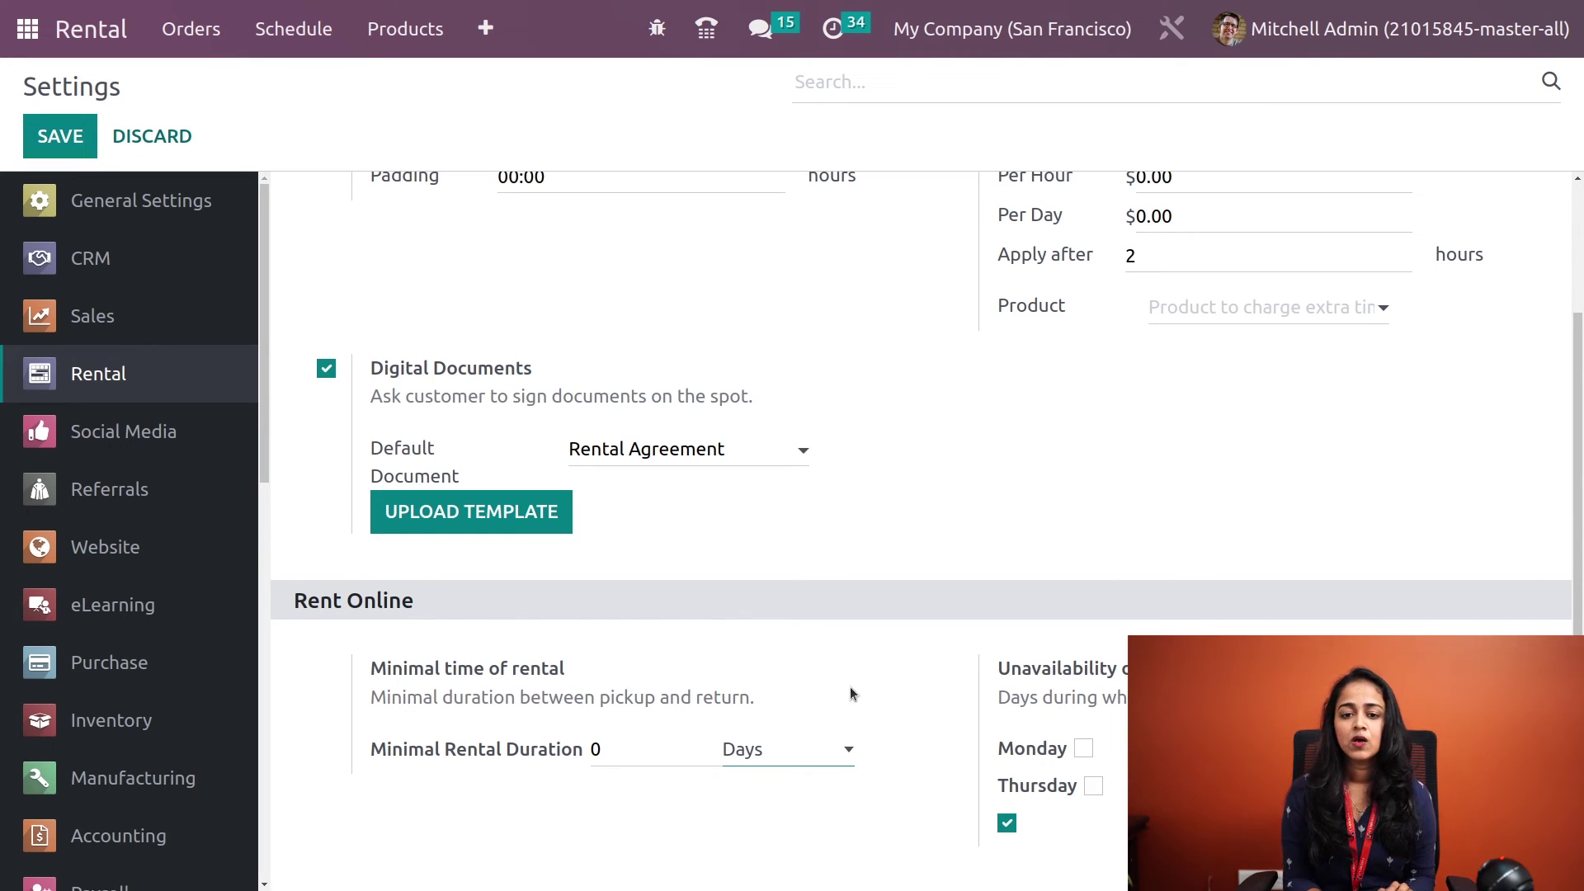
{"action": "scroll", "coordinate": [855, 693], "scroll_direction": "up", "scroll_amount": 2}
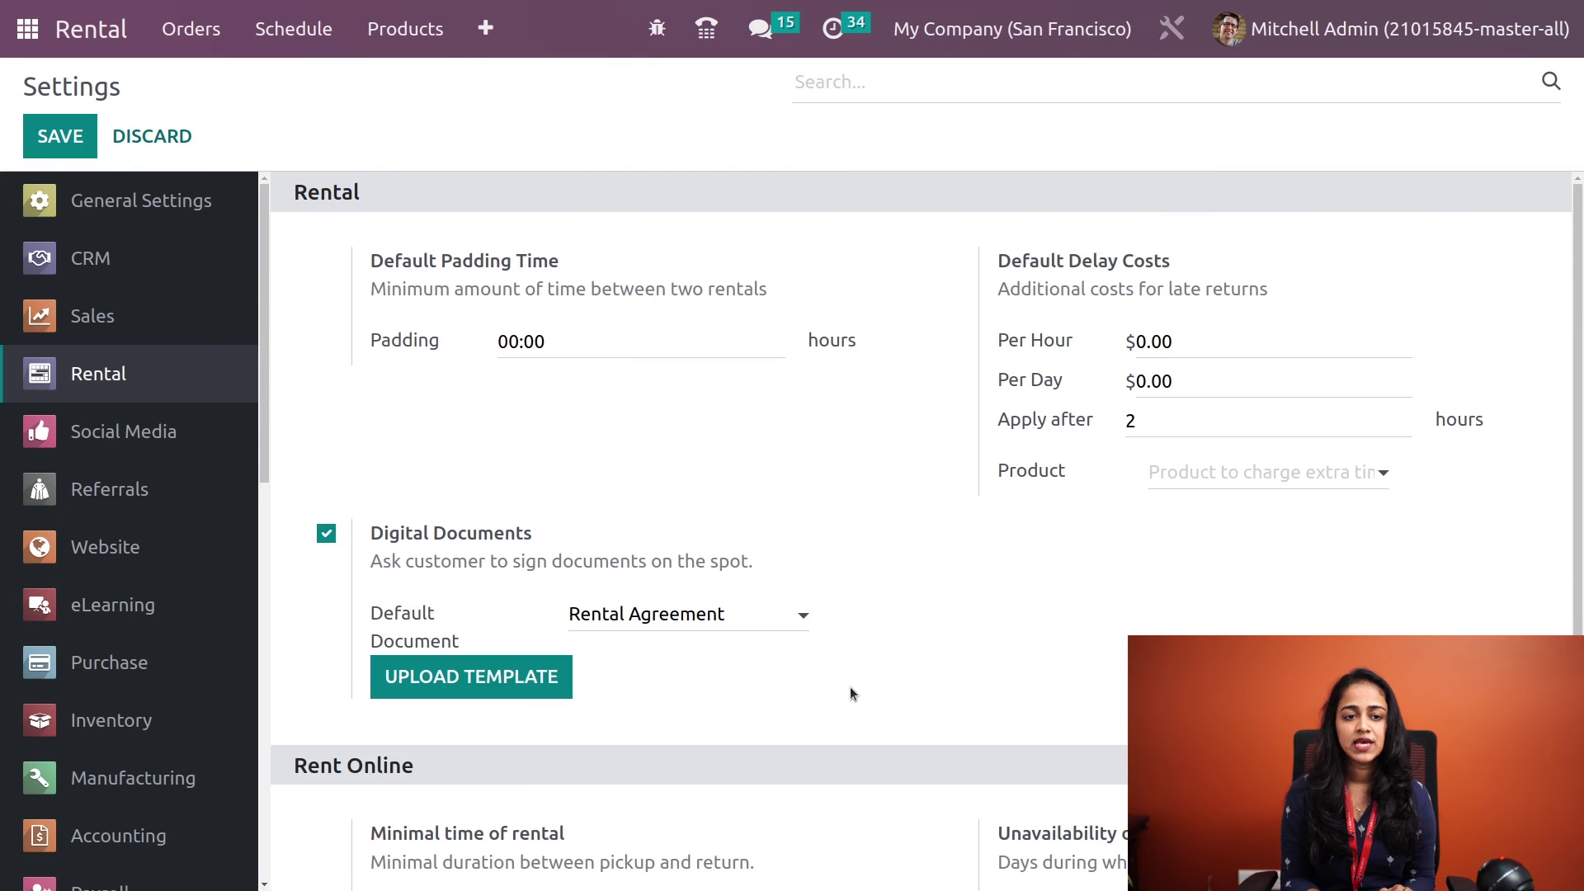
Open the rental periods, inspect the name, duration and unit fields of a new period, and return to the list
{"action": "left_click", "coordinate": [486, 28]}
{"action": "left_click", "coordinate": [504, 209]}
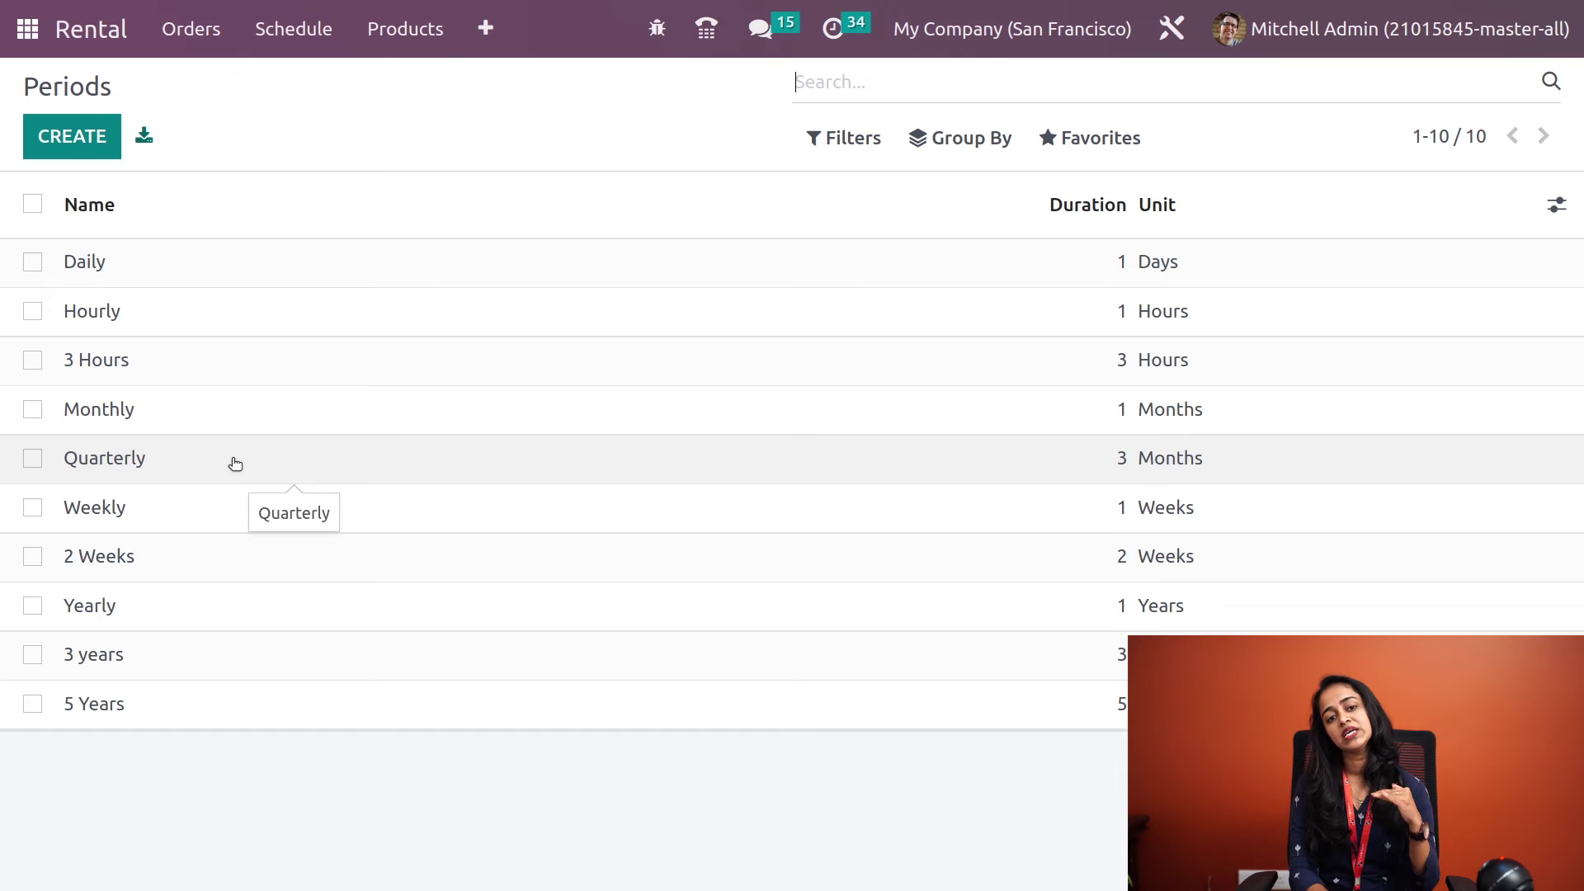
{"action": "left_click", "coordinate": [68, 132]}
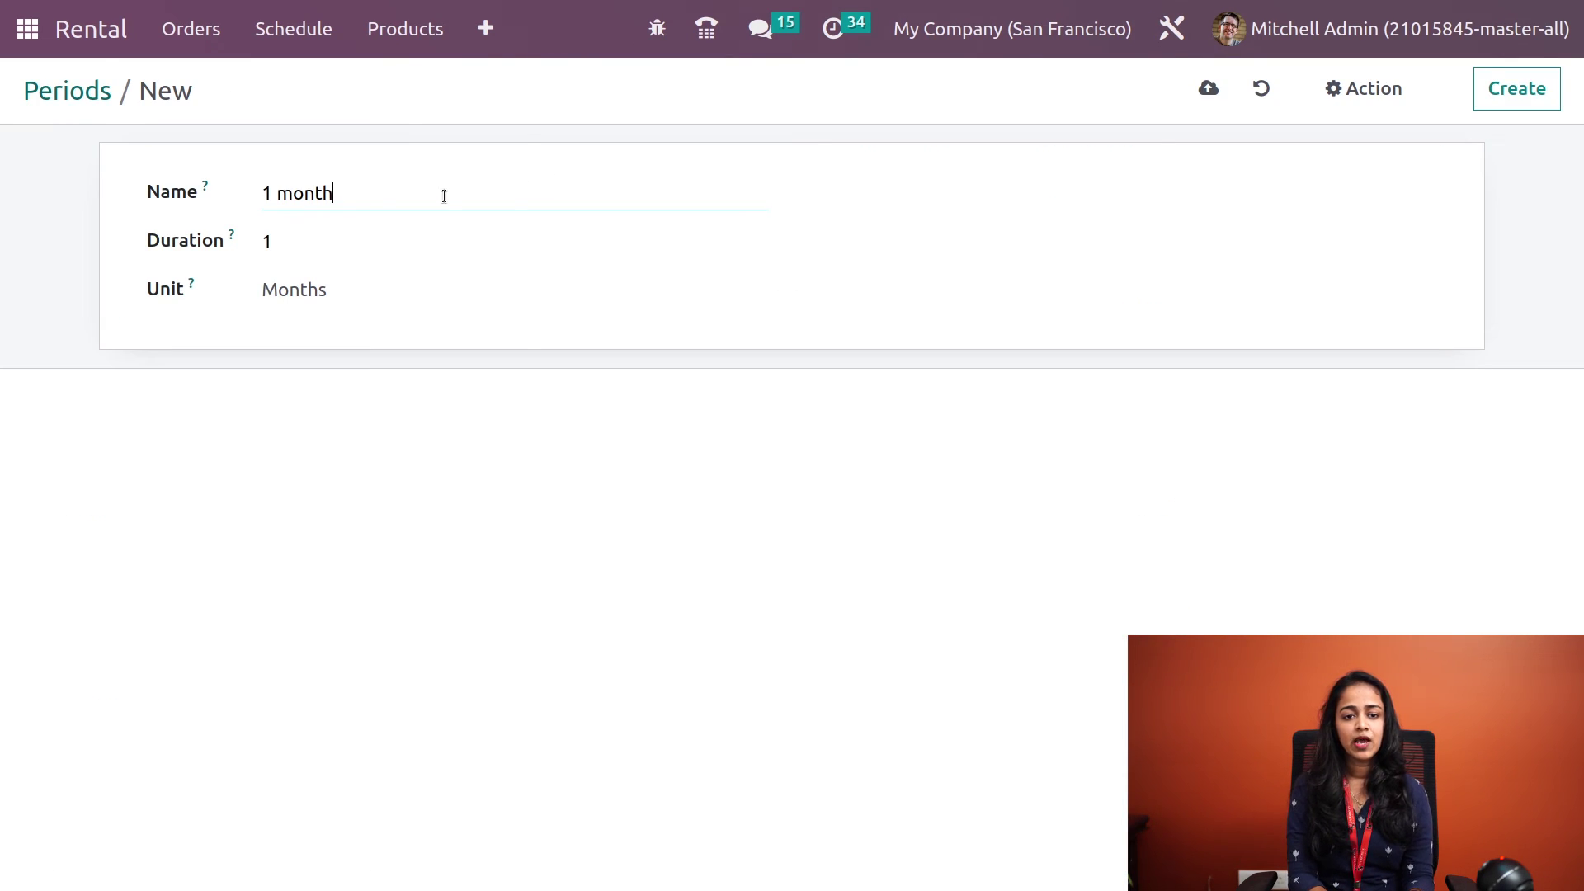
{"action": "left_click_drag", "start_coordinate": [444, 196], "coordinate": [255, 175]}
{"action": "left_click", "coordinate": [311, 251]}
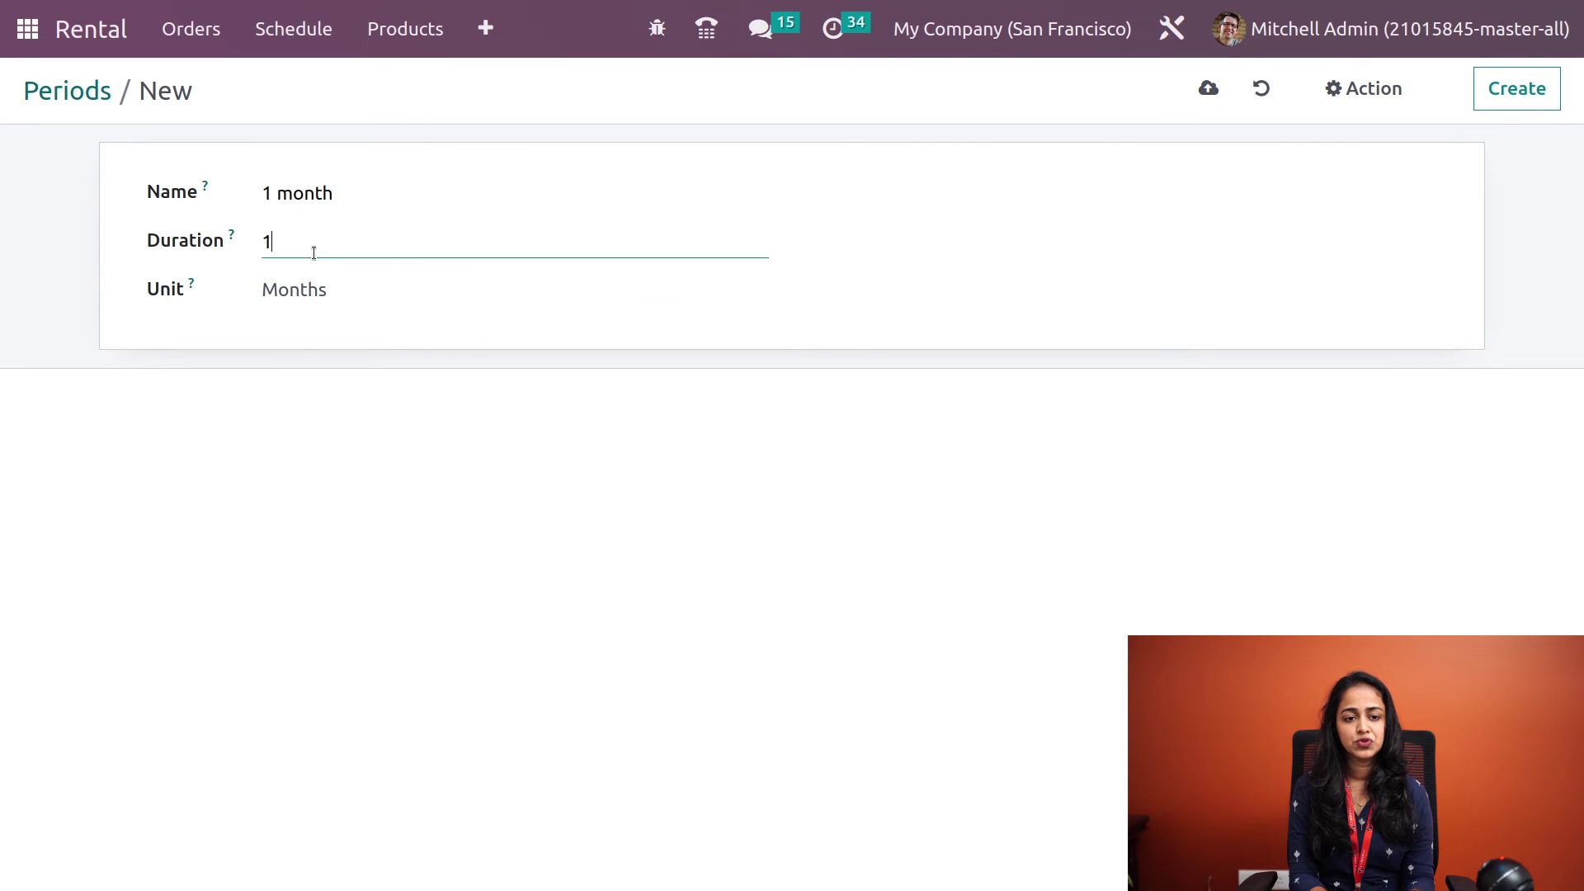
{"action": "left_click", "coordinate": [390, 306]}
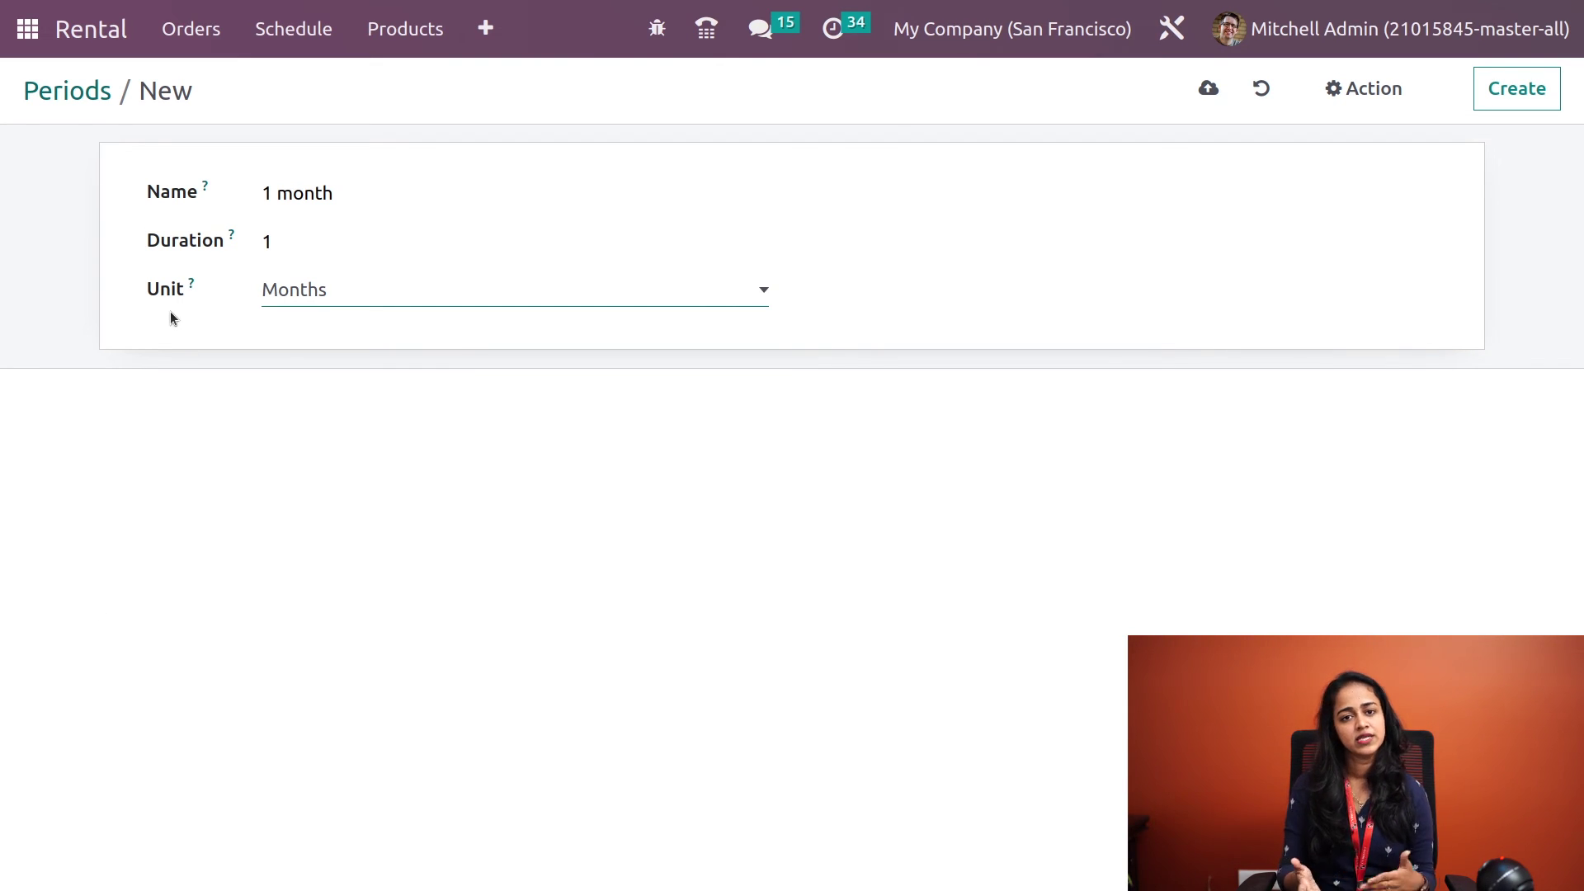
{"action": "left_click", "coordinate": [89, 103]}
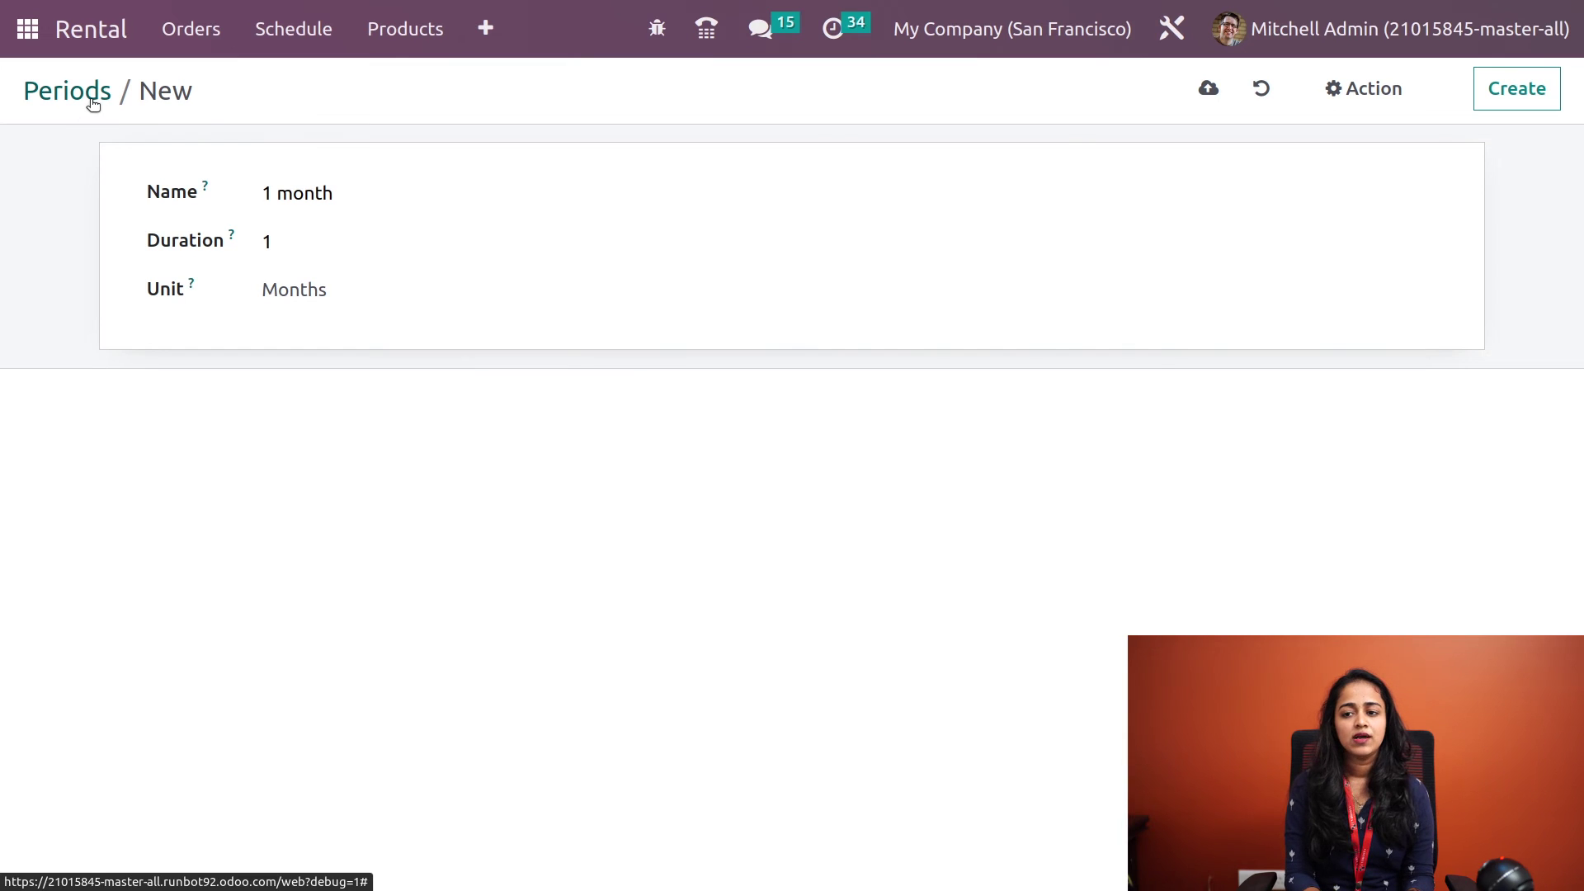
Go to the rental orders and open the picked-up Azure Interior order
{"action": "left_click", "coordinate": [205, 33]}
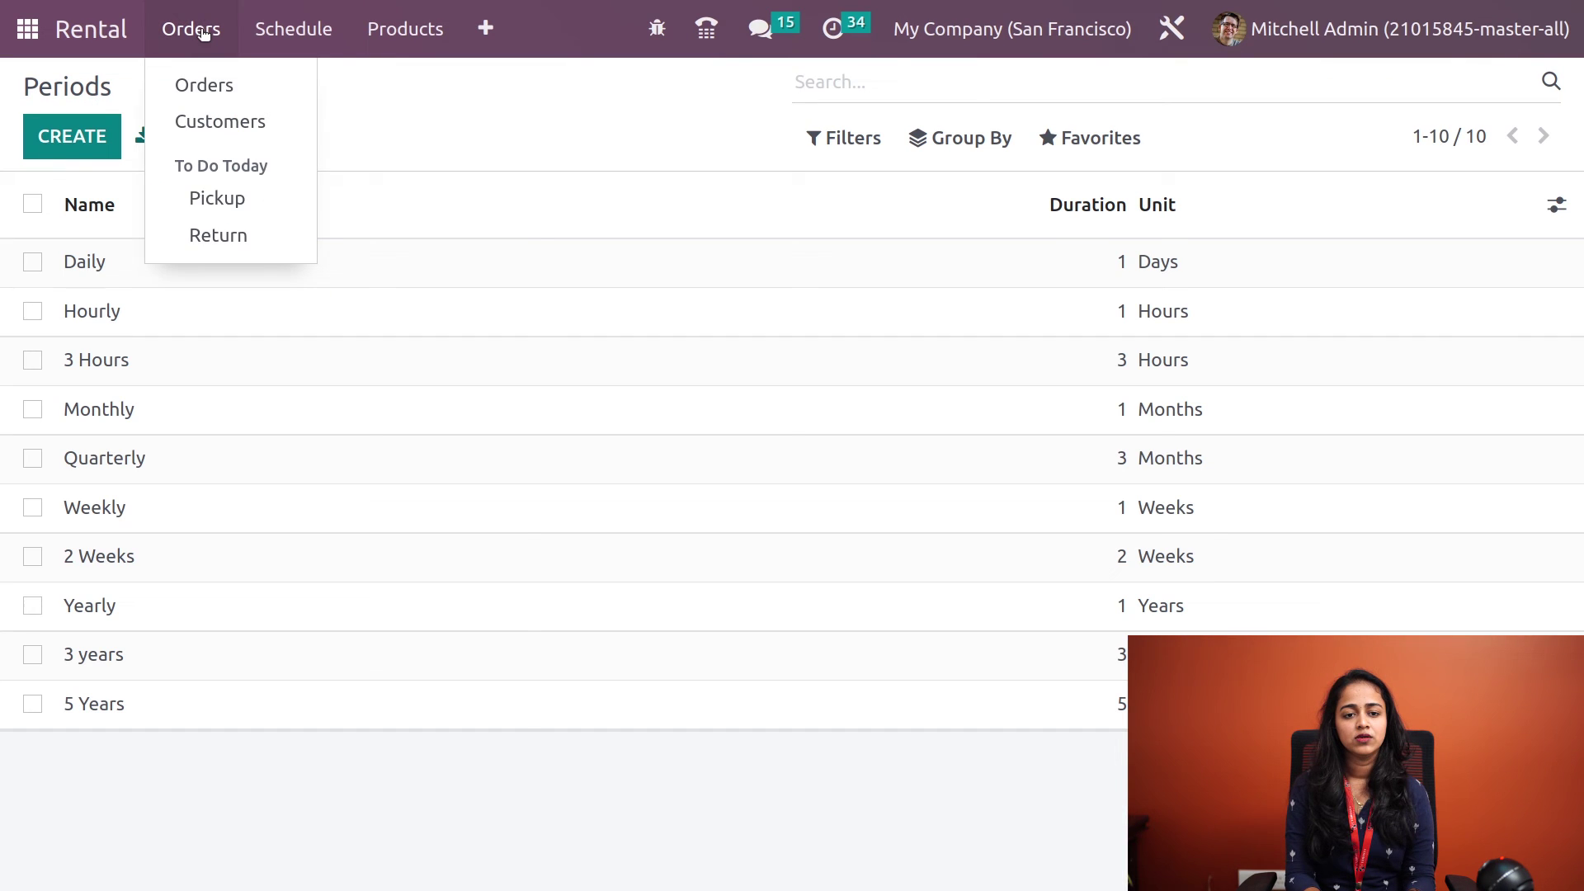
{"action": "left_click", "coordinate": [193, 86]}
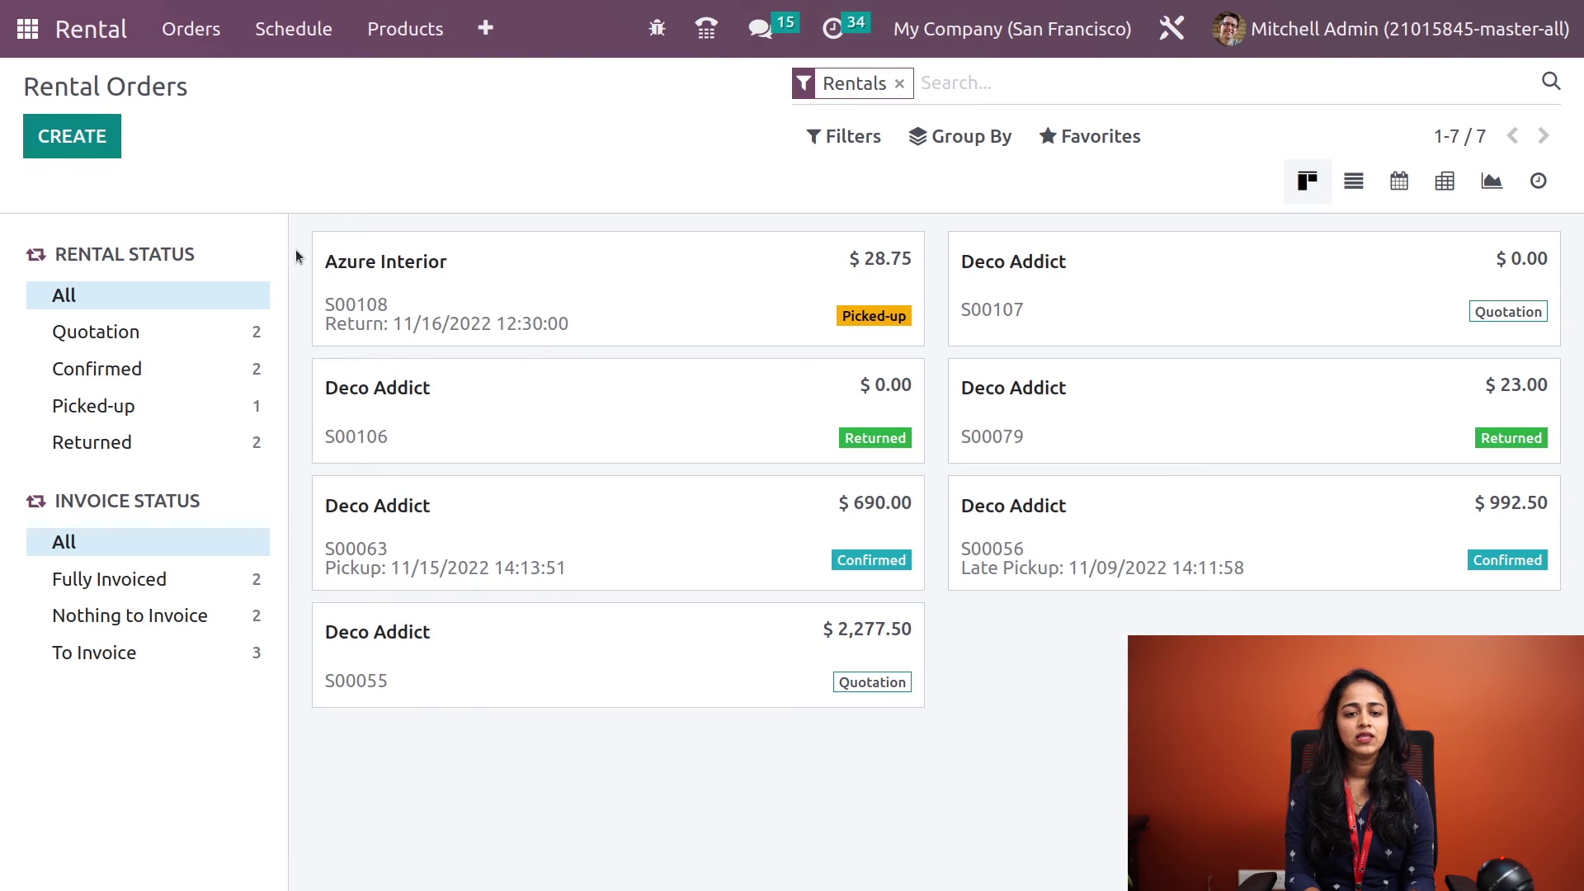
{"action": "left_click", "coordinate": [486, 306]}
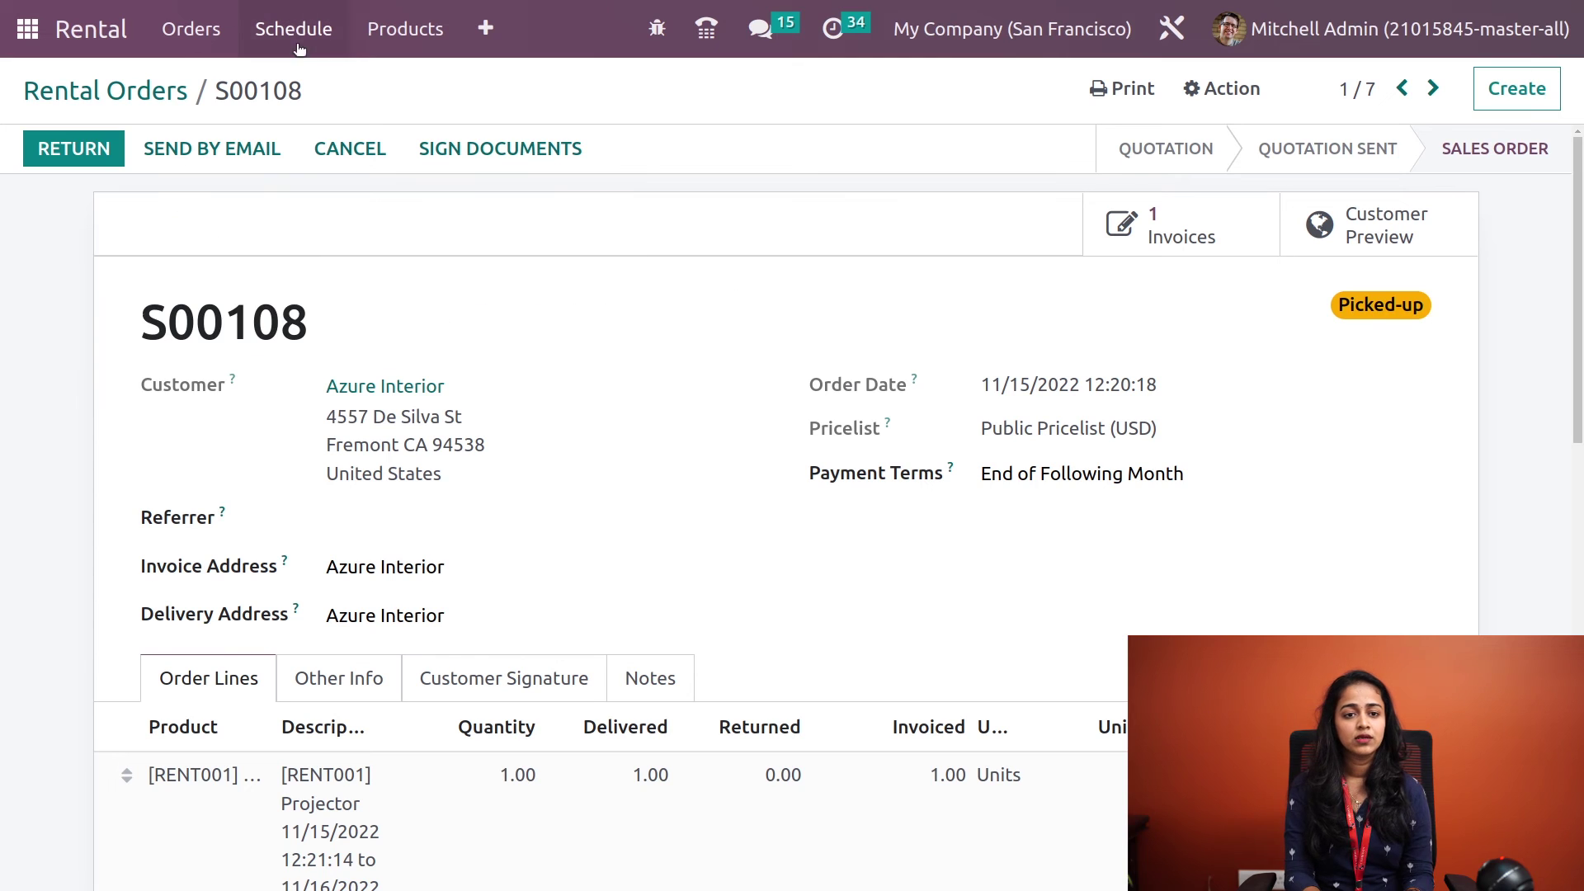
Open the rental customers list and start a new customer record
{"action": "left_click", "coordinate": [190, 29]}
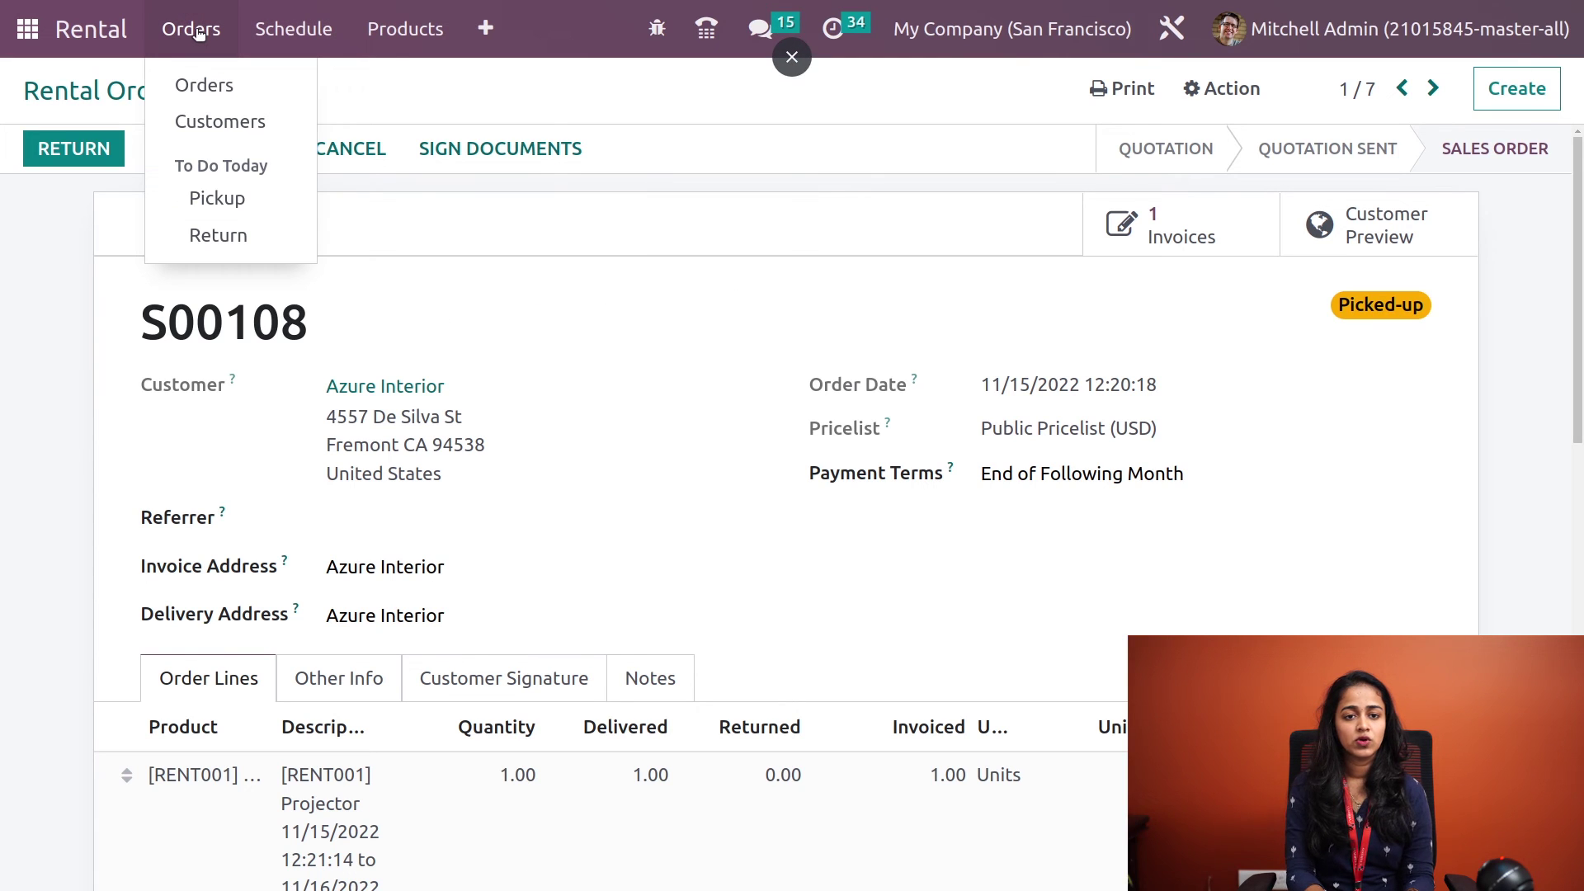
{"action": "left_click", "coordinate": [229, 123]}
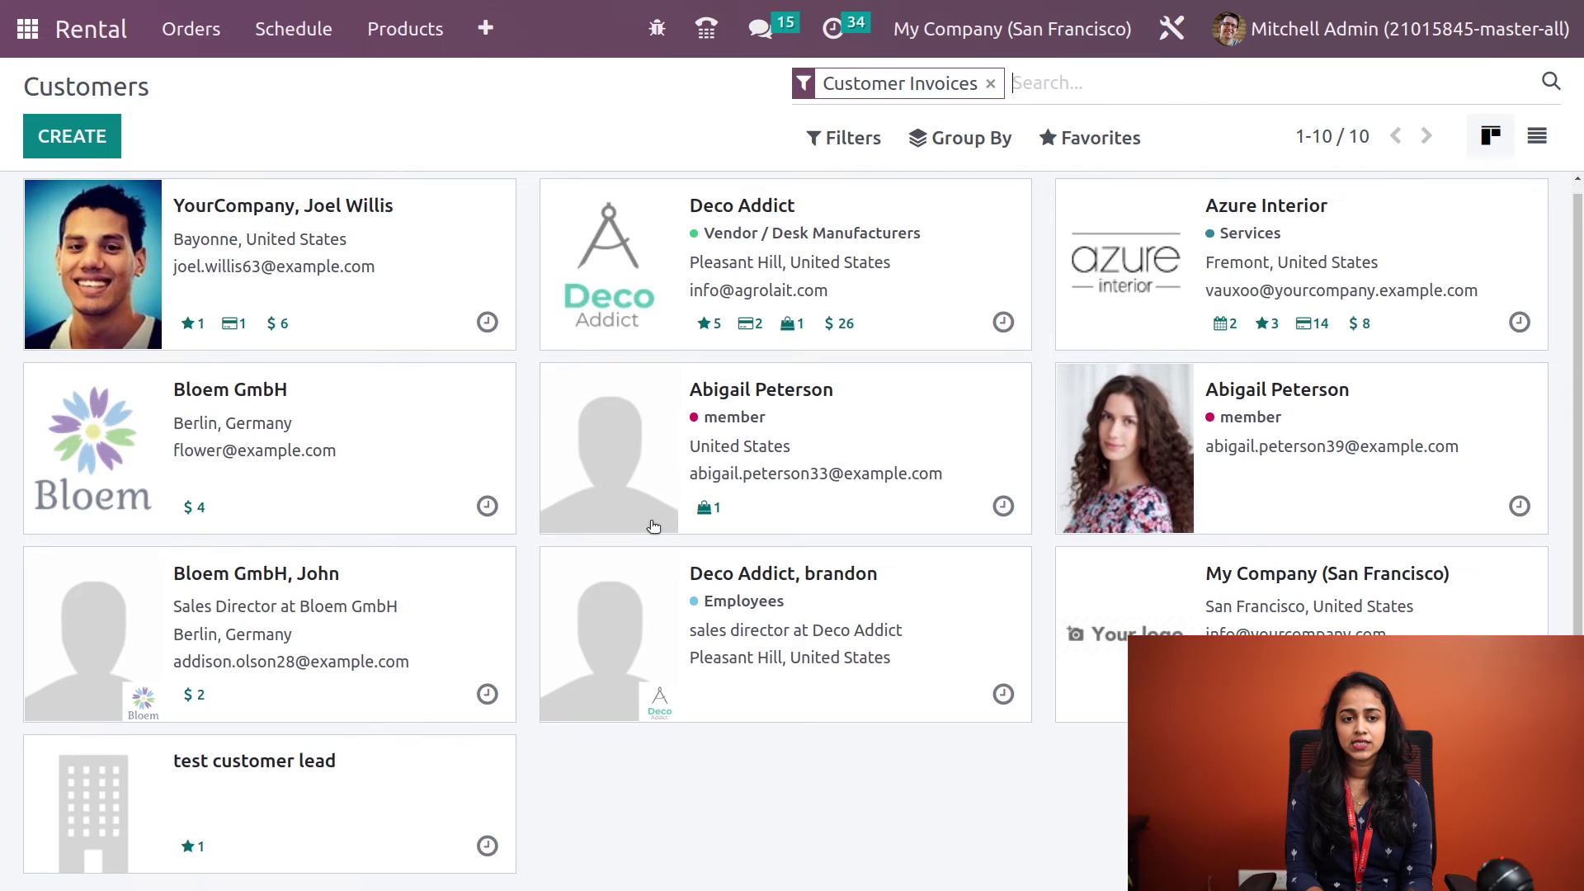
{"action": "scroll", "coordinate": [653, 525], "scroll_direction": "down", "scroll_amount": 1}
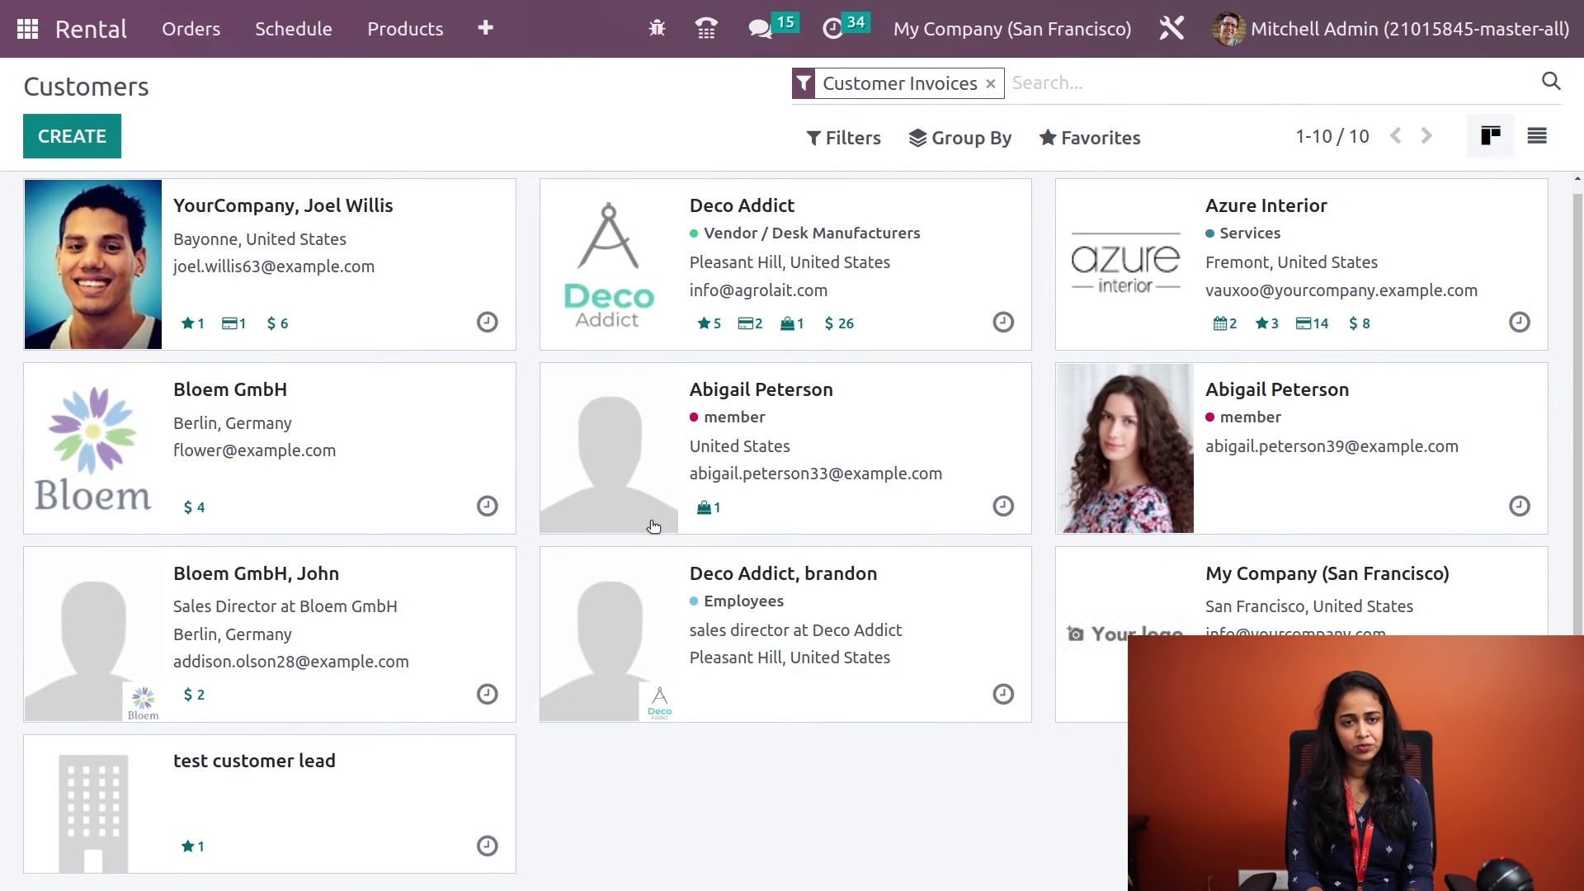
{"action": "left_click", "coordinate": [80, 137]}
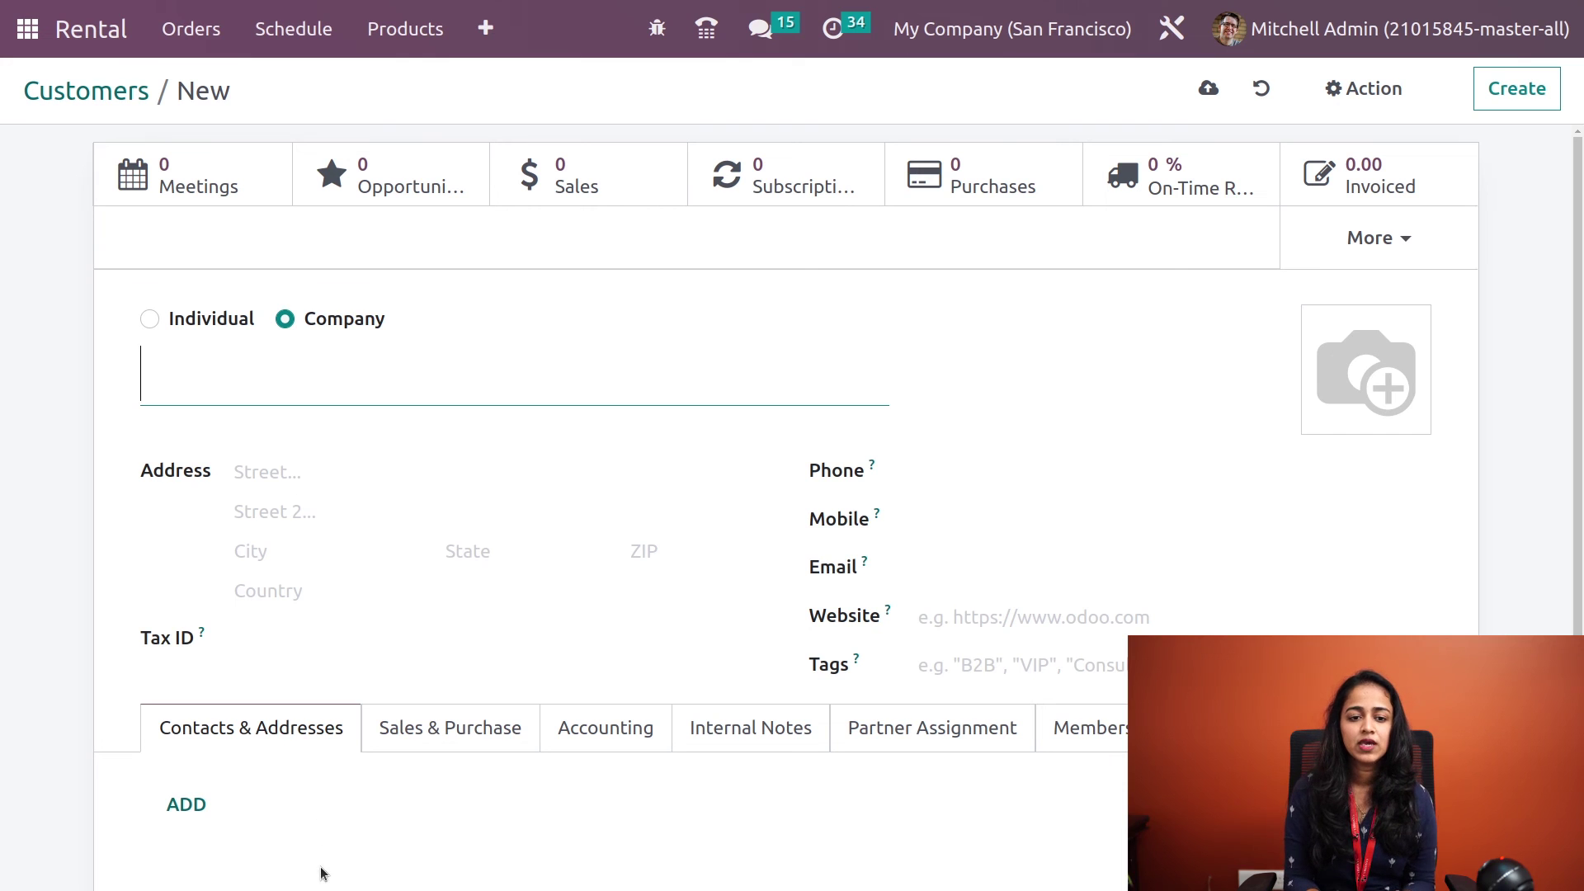
Examine the new customer's contact address types and its sales and purchase, accounting, internal notes, partner assignment and membership details
{"action": "left_click", "coordinate": [202, 799]}
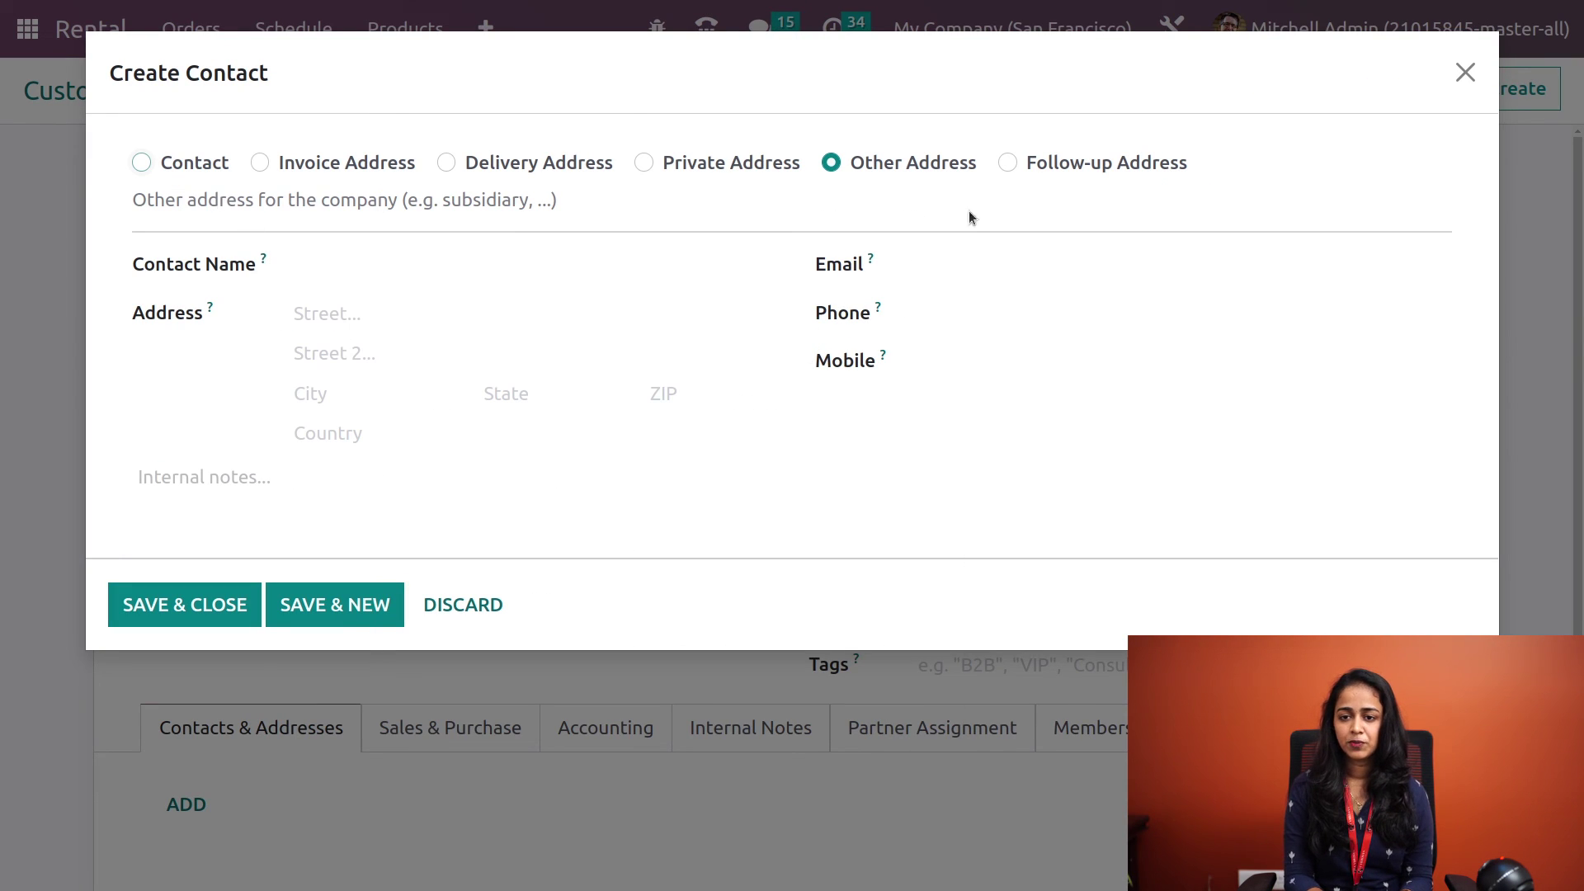
{"action": "left_click", "coordinate": [1467, 74]}
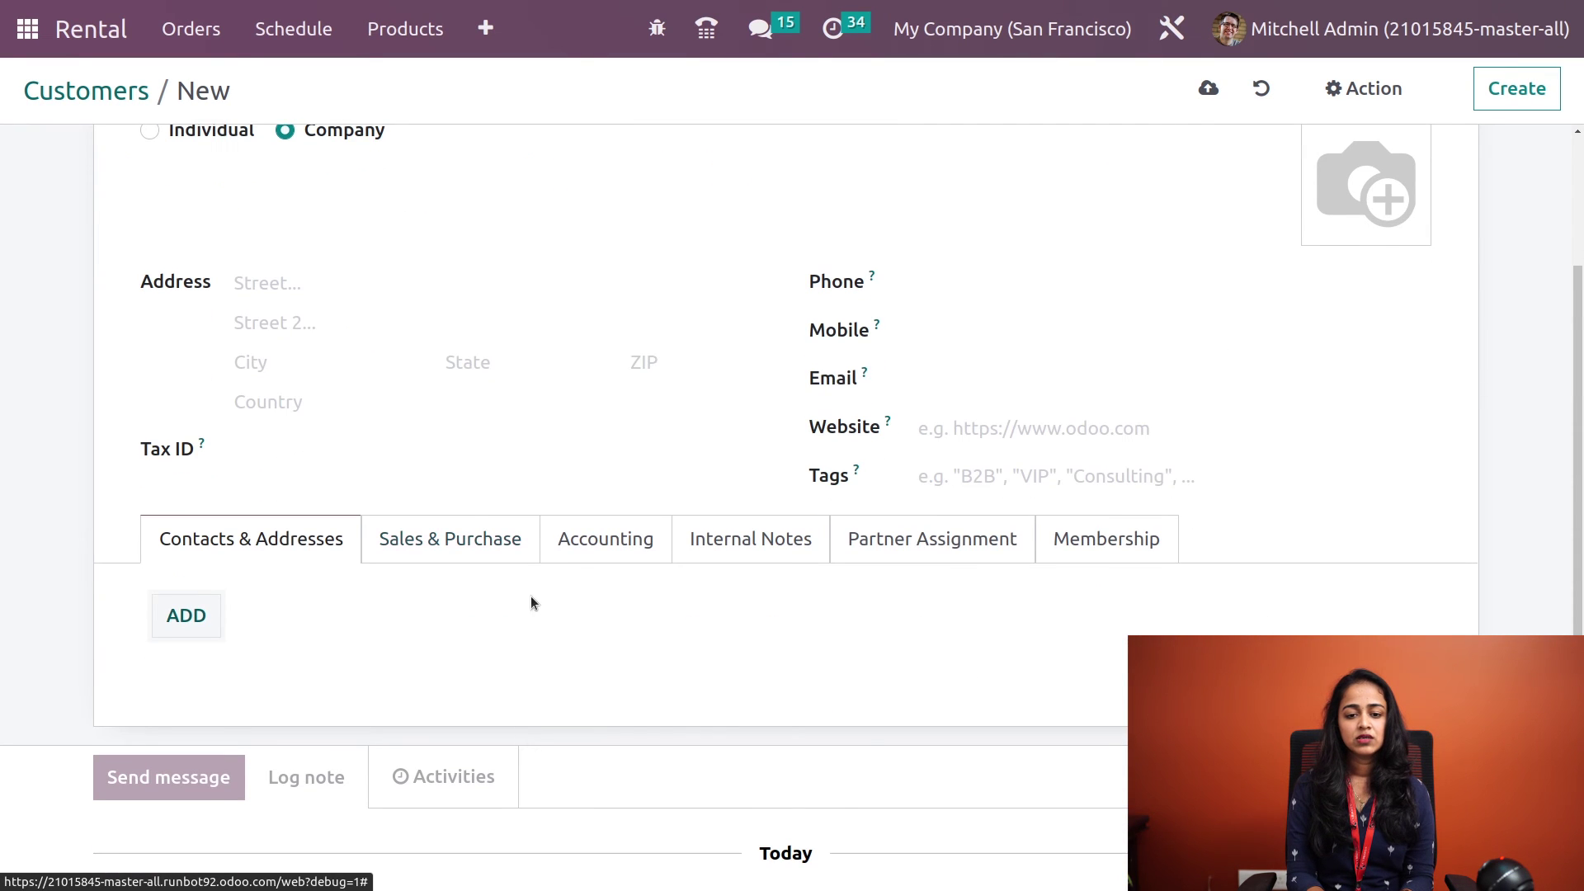
{"action": "left_click", "coordinate": [484, 554]}
{"action": "left_click", "coordinate": [602, 555]}
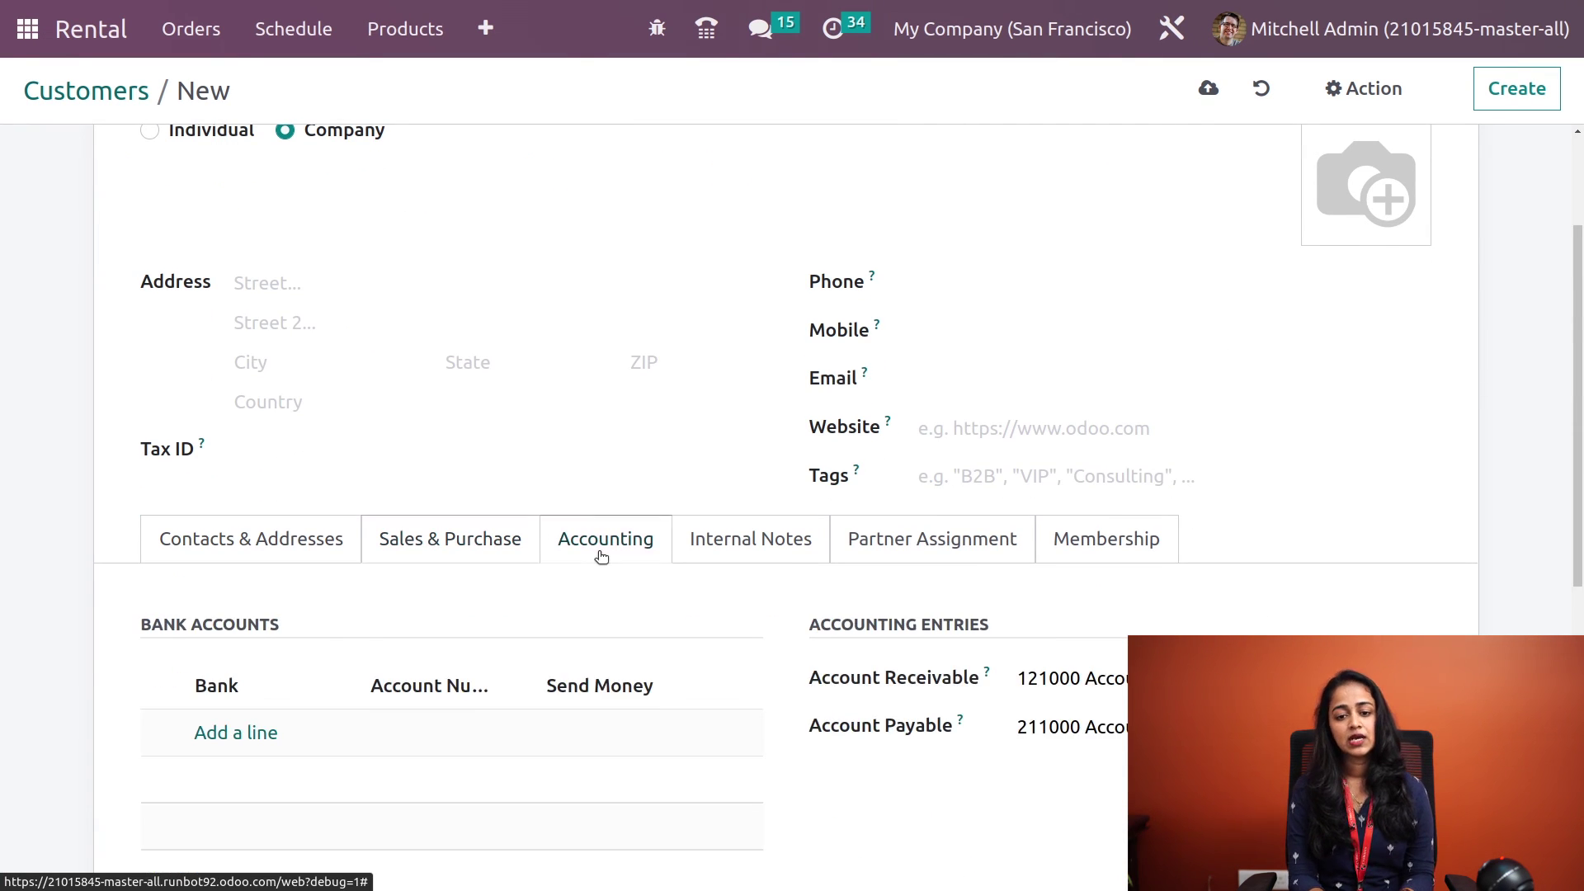
{"action": "left_click", "coordinate": [775, 546]}
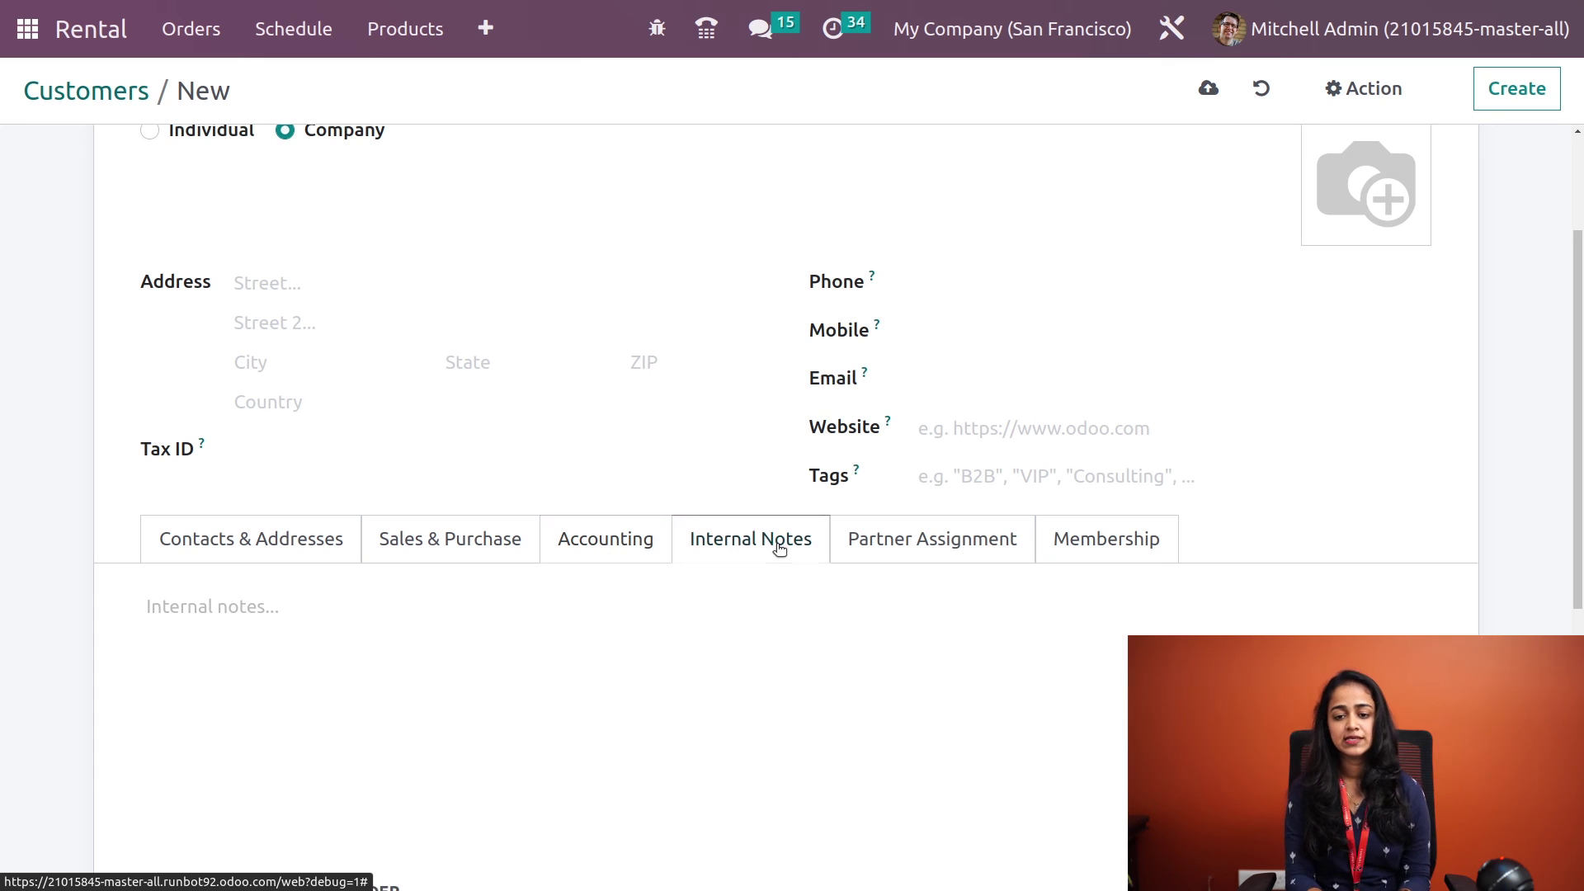
{"action": "left_click", "coordinate": [949, 541]}
{"action": "left_click", "coordinate": [1136, 555]}
{"action": "scroll", "coordinate": [1137, 557], "scroll_direction": "up", "scroll_amount": 3}
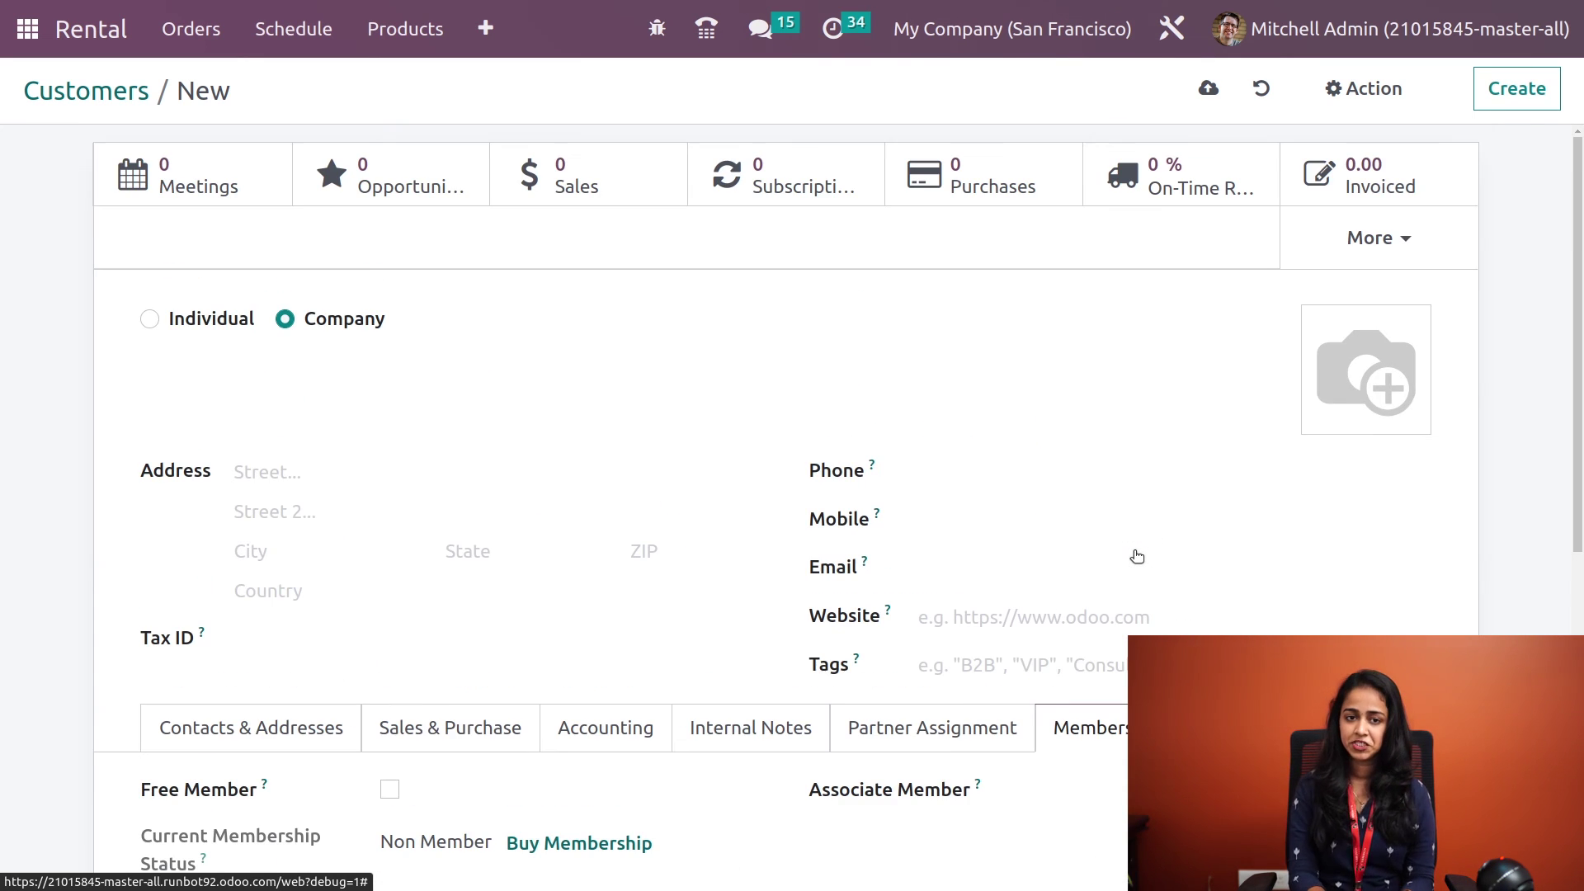
Review the rental orders scheduled for pickup today, followed by those due for return today
{"action": "left_click", "coordinate": [188, 42]}
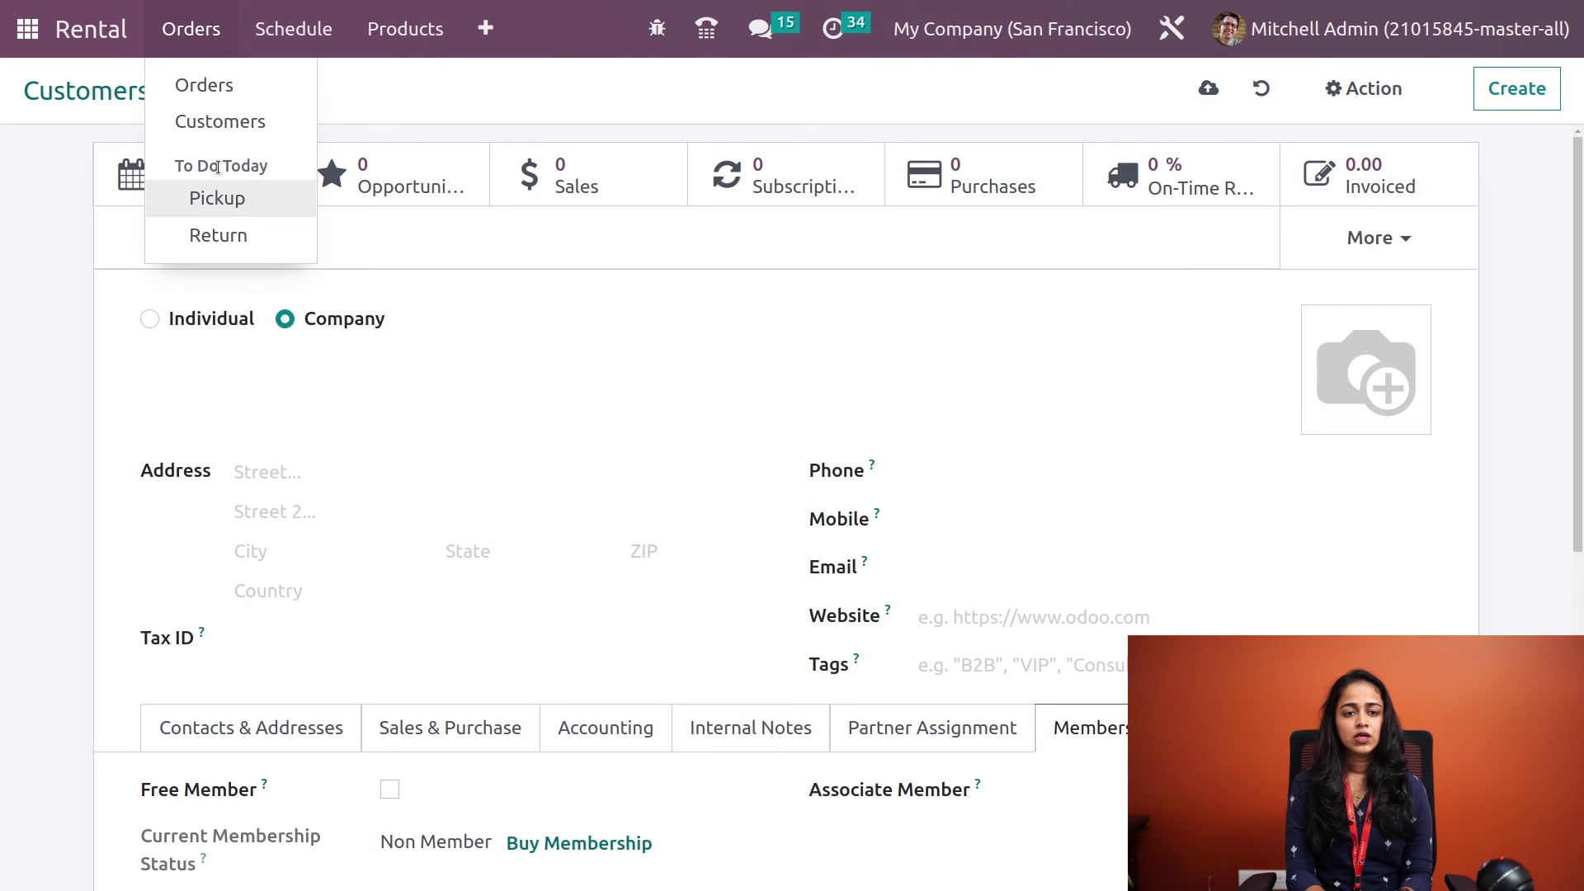
{"action": "left_click", "coordinate": [238, 211]}
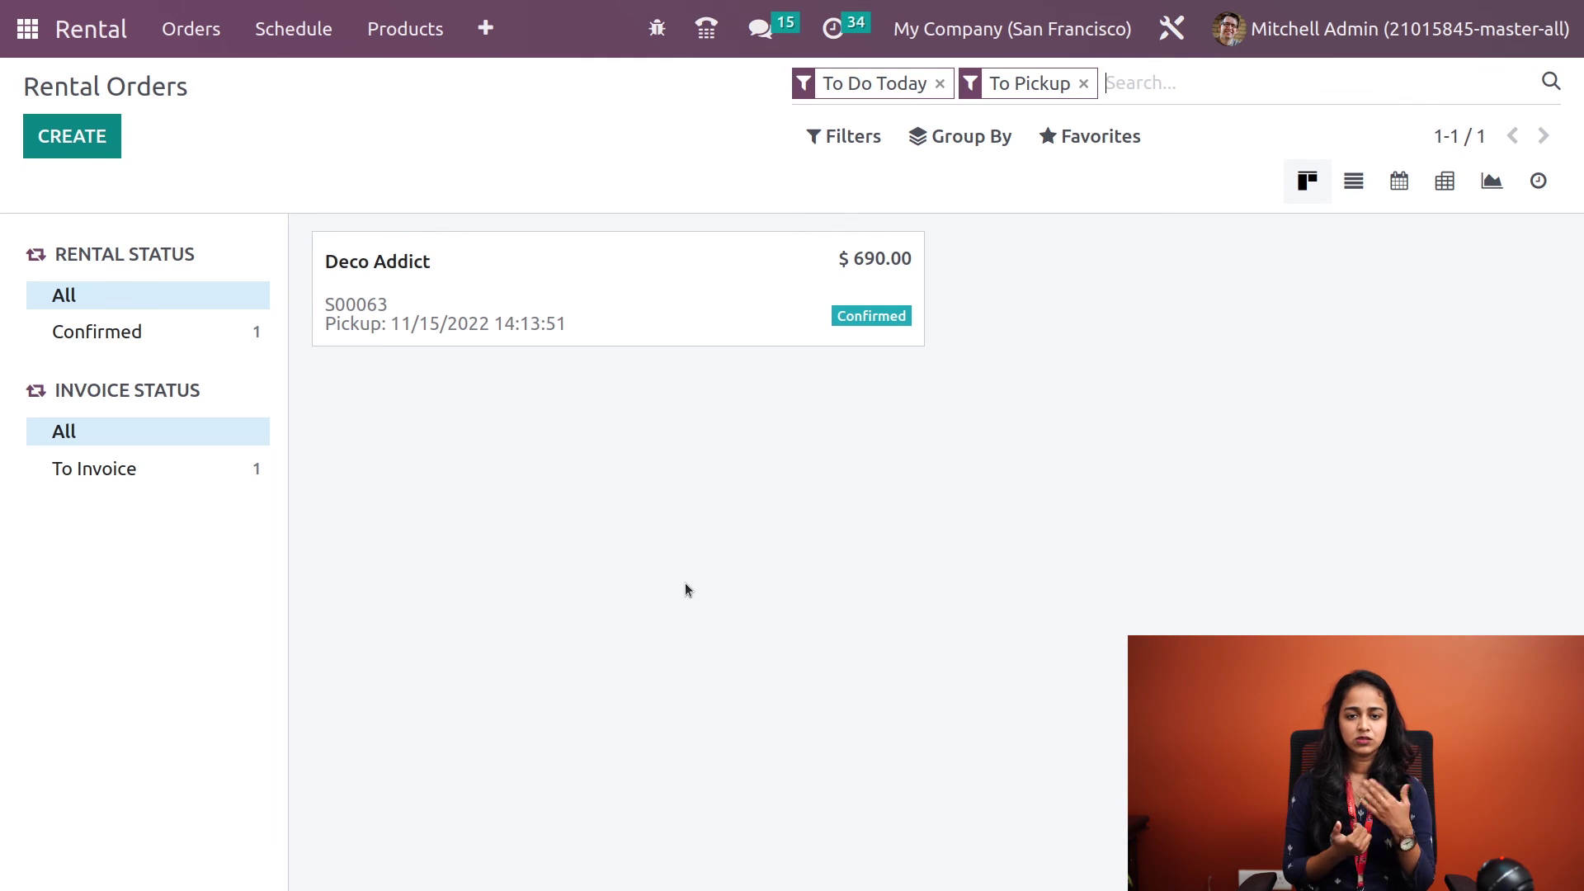
{"action": "left_click", "coordinate": [195, 37]}
{"action": "left_click", "coordinate": [213, 236]}
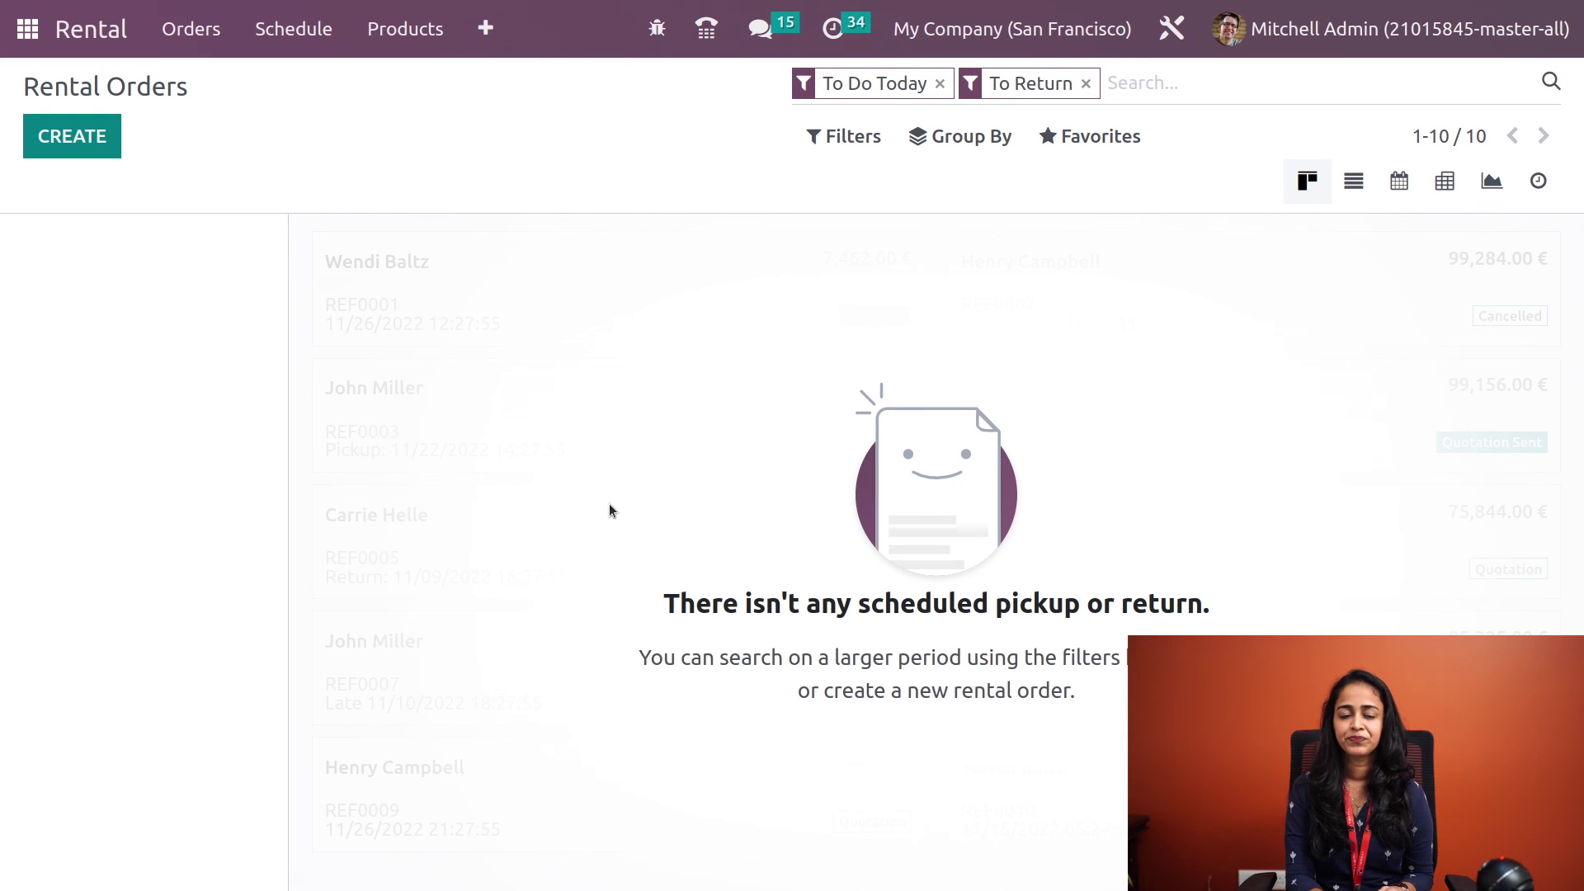
Remove the To Return and To Do Today filters from the rental orders and open the picked-up Azure Interior order
{"action": "left_click", "coordinate": [1086, 83]}
{"action": "left_click", "coordinate": [941, 83]}
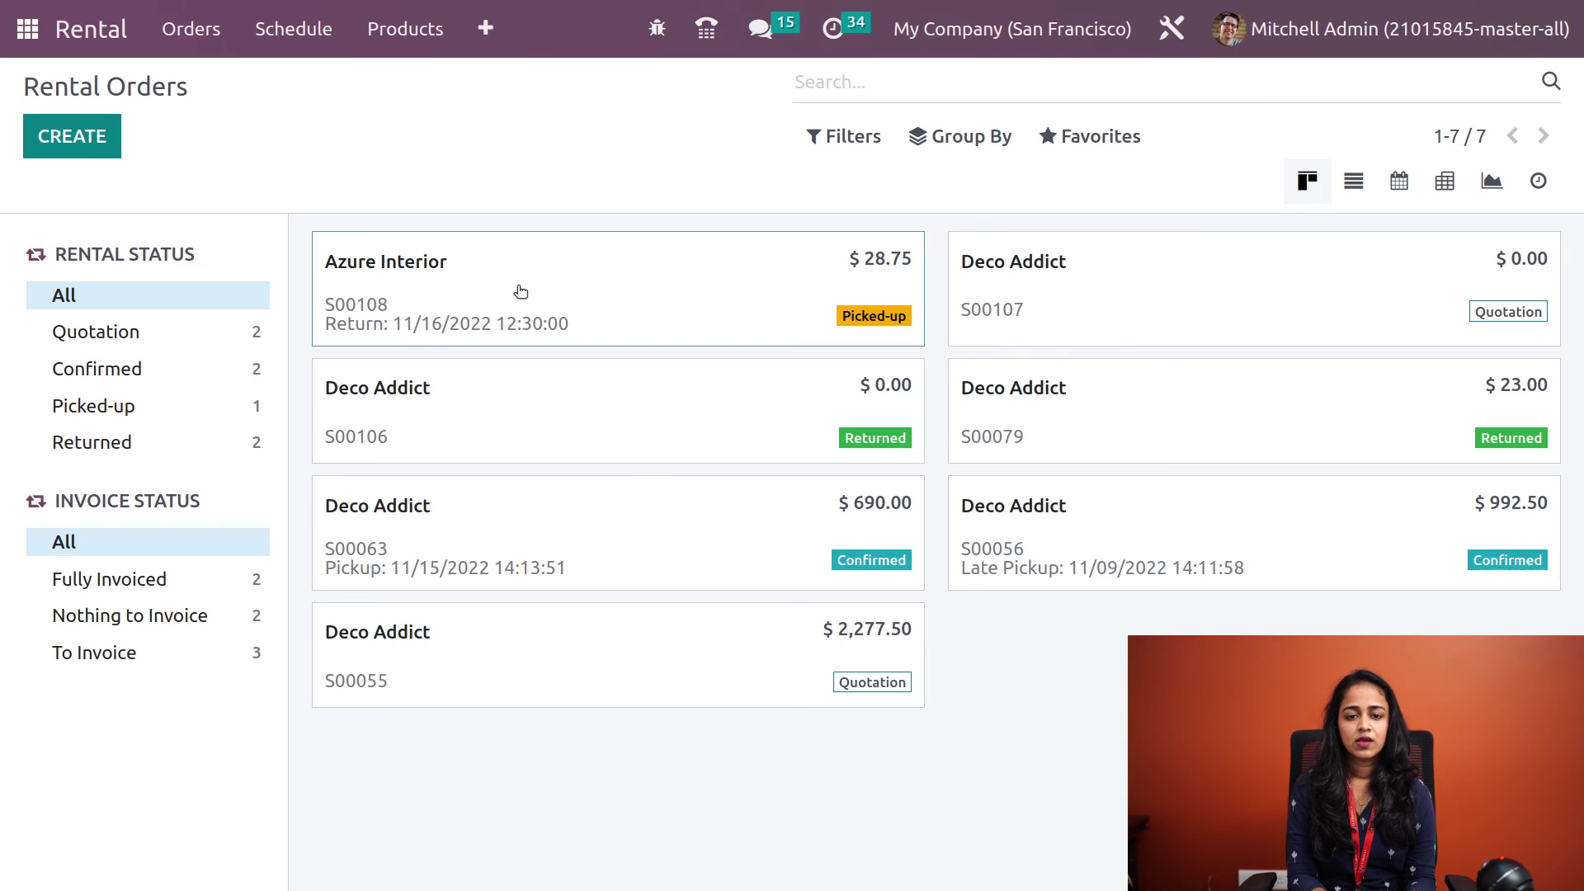
{"action": "left_click", "coordinate": [518, 293]}
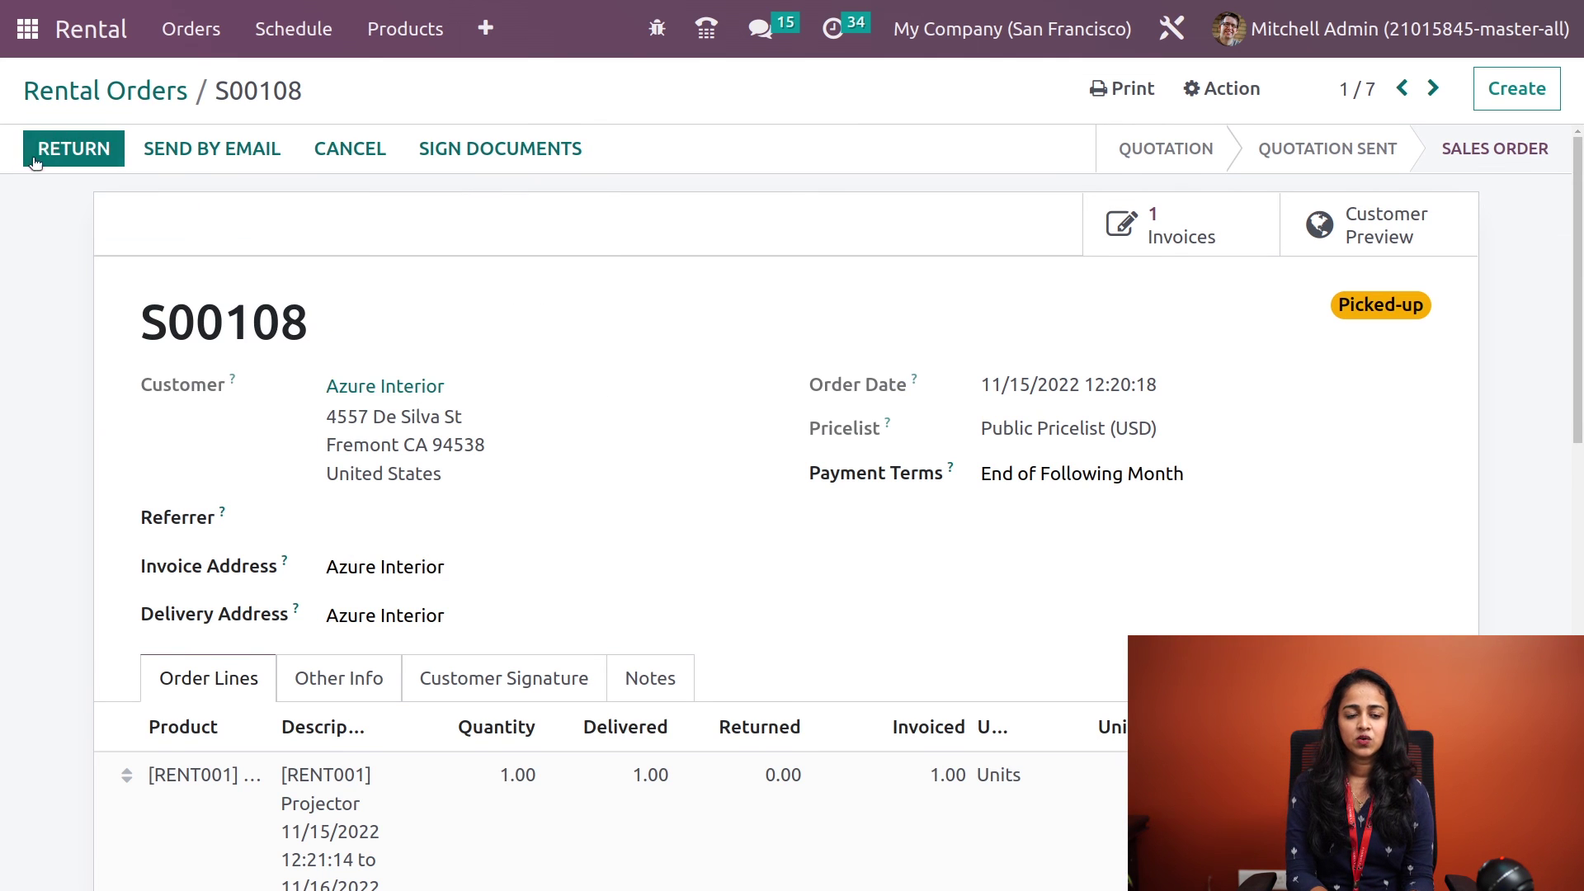
Validate the return of 1.00 Projector on the Azure Interior order and go back to the rental orders overview
{"action": "left_click", "coordinate": [85, 147]}
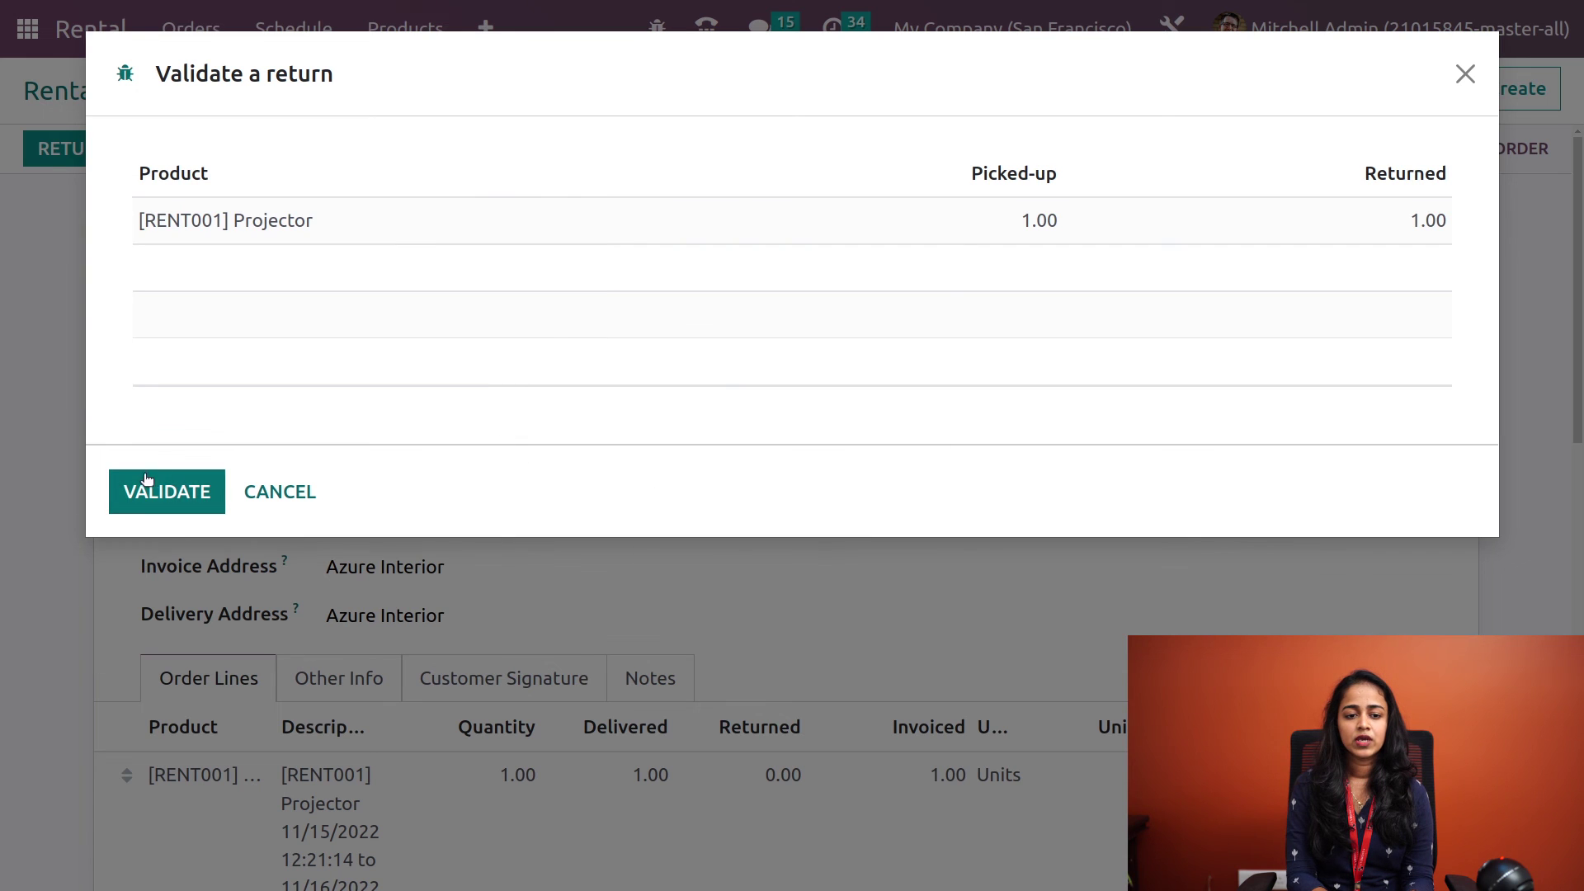
{"action": "left_click", "coordinate": [161, 491]}
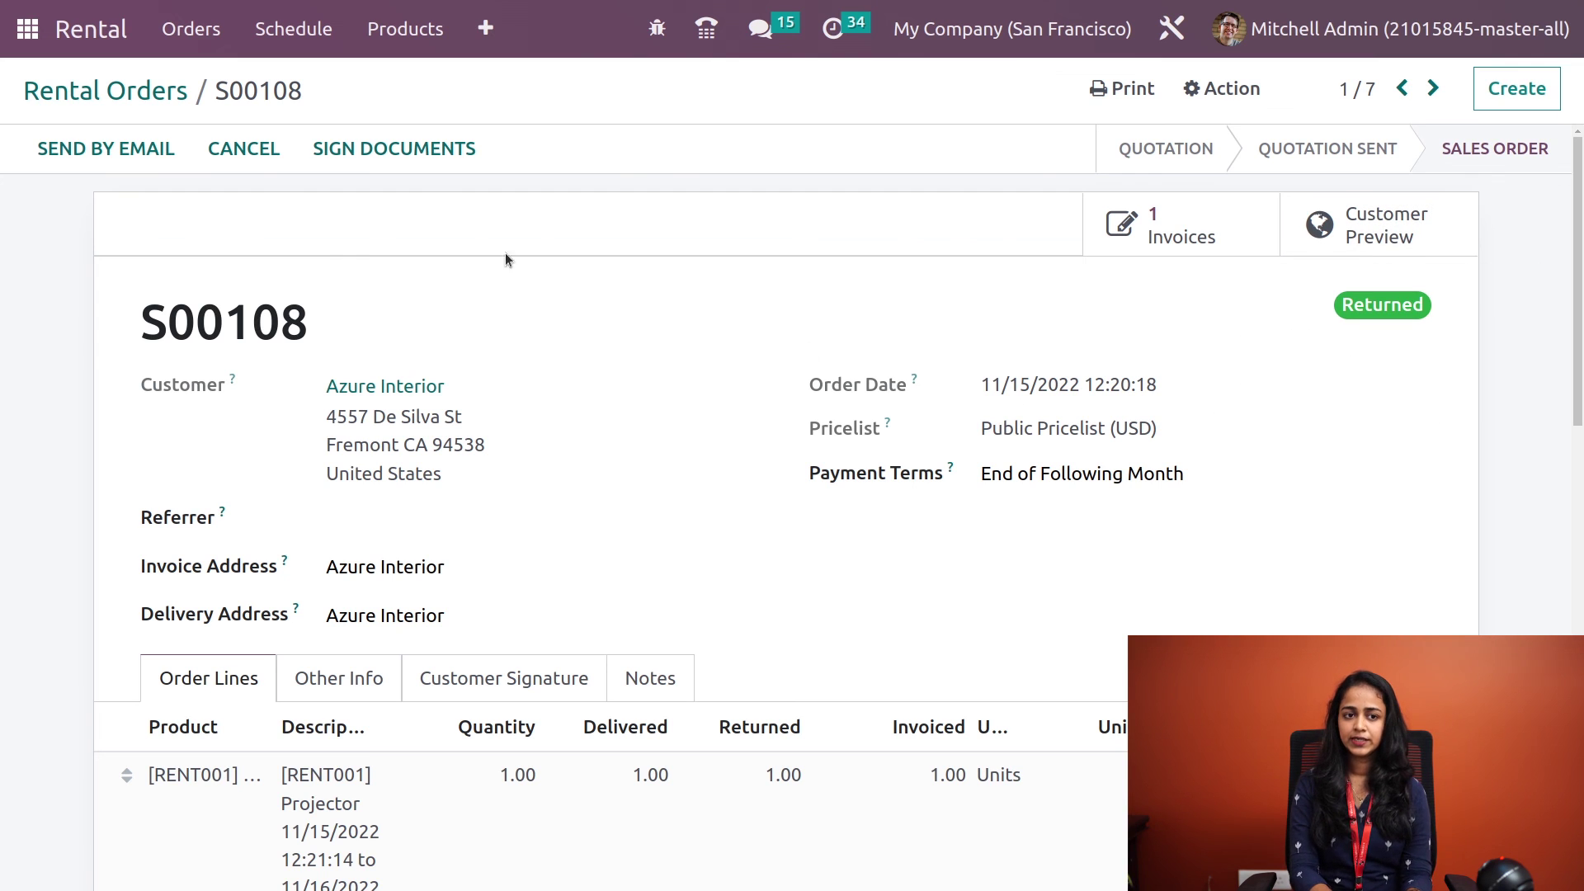
{"action": "left_click", "coordinate": [95, 38]}
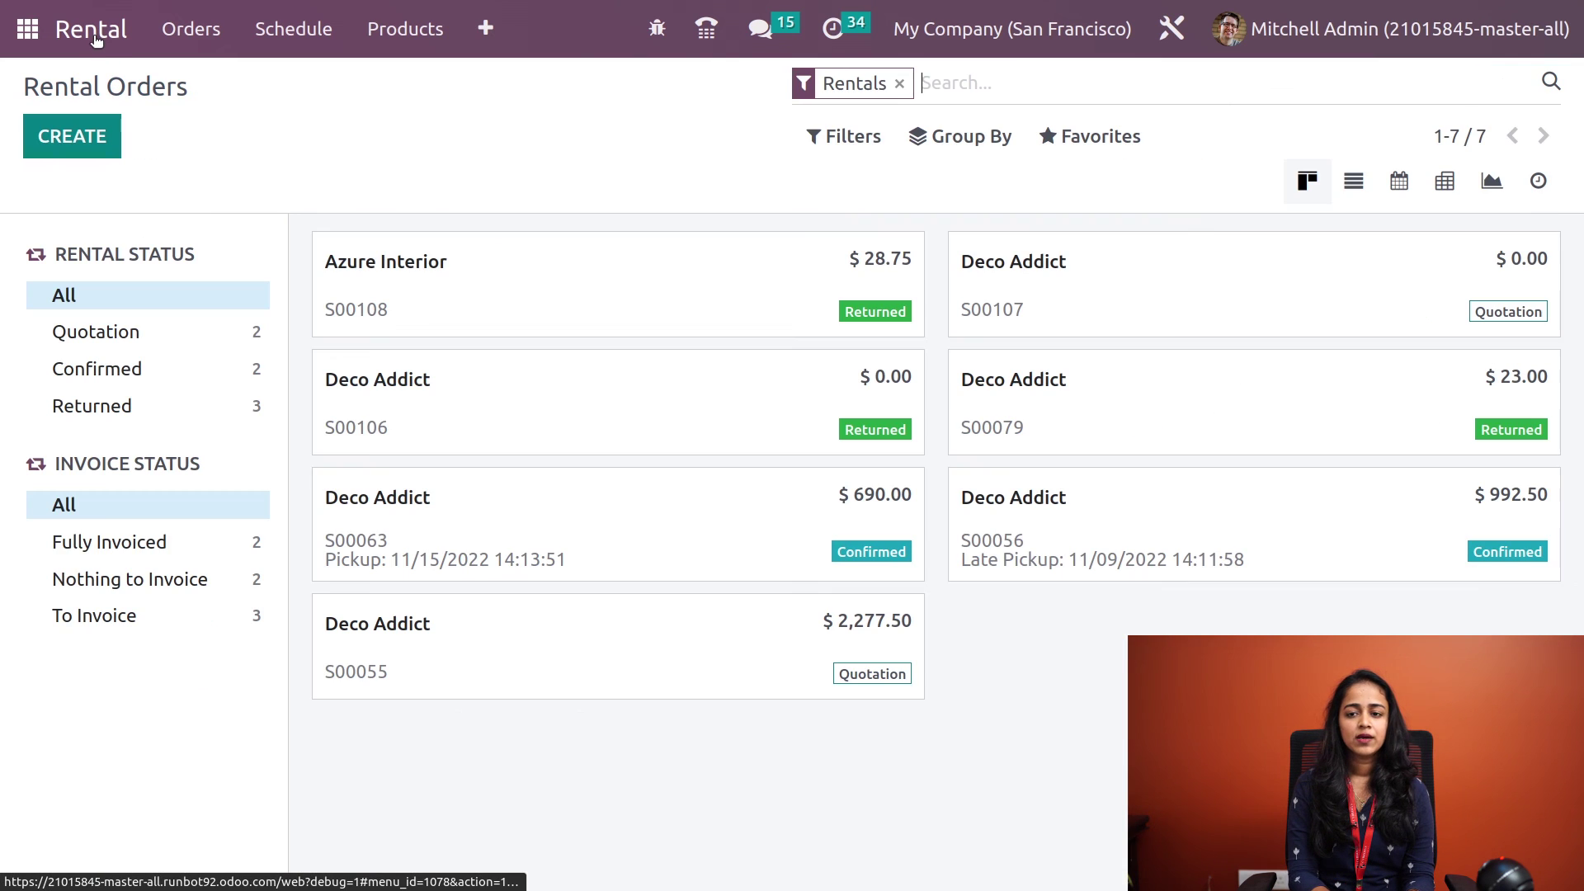